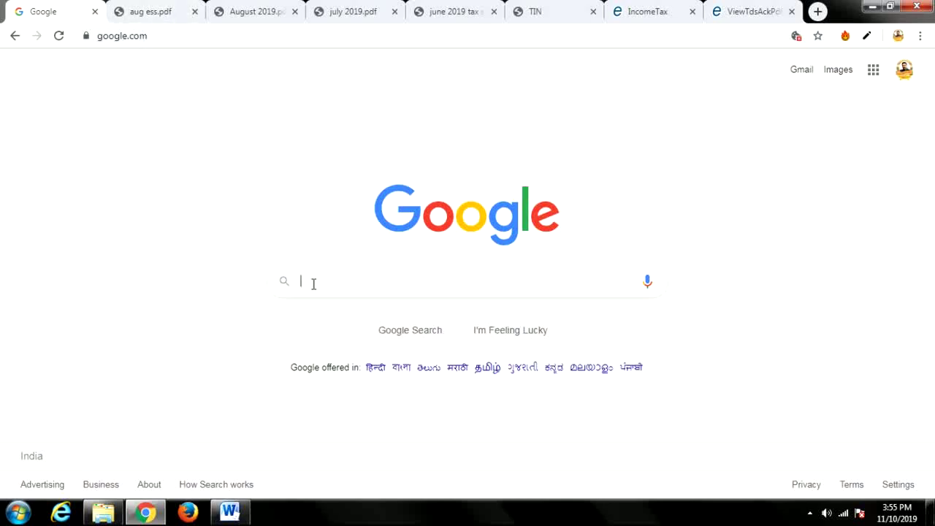
Search Google for 'bin view' and open the 'Form 24G - TIN' result page.
type("bin")
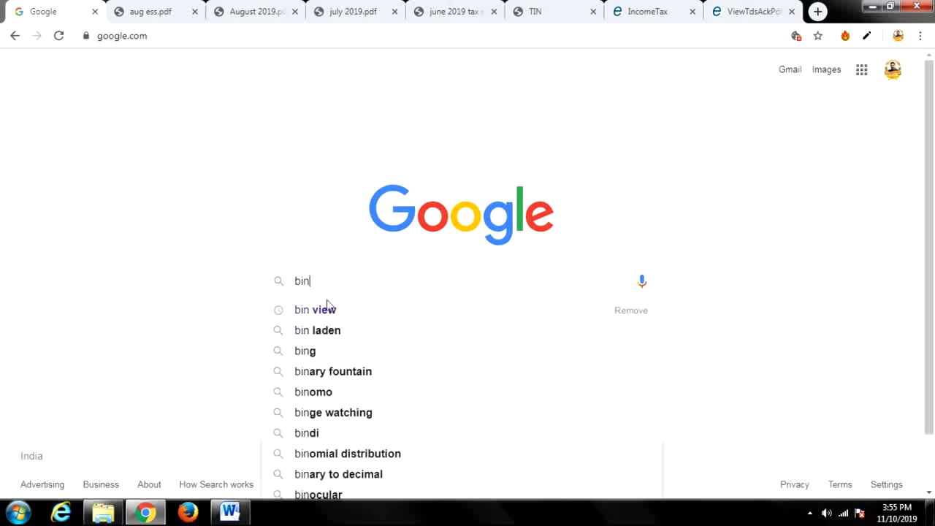
left_click(319, 311)
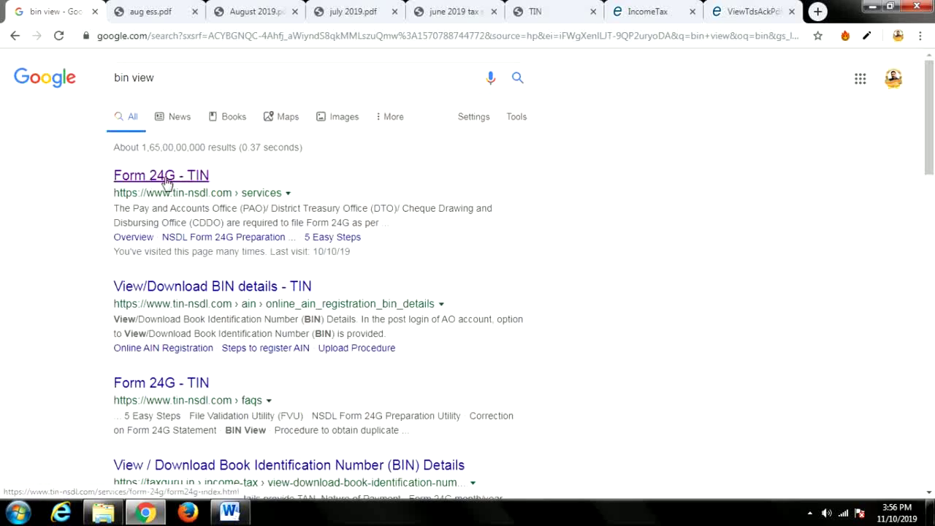
left_click(163, 182)
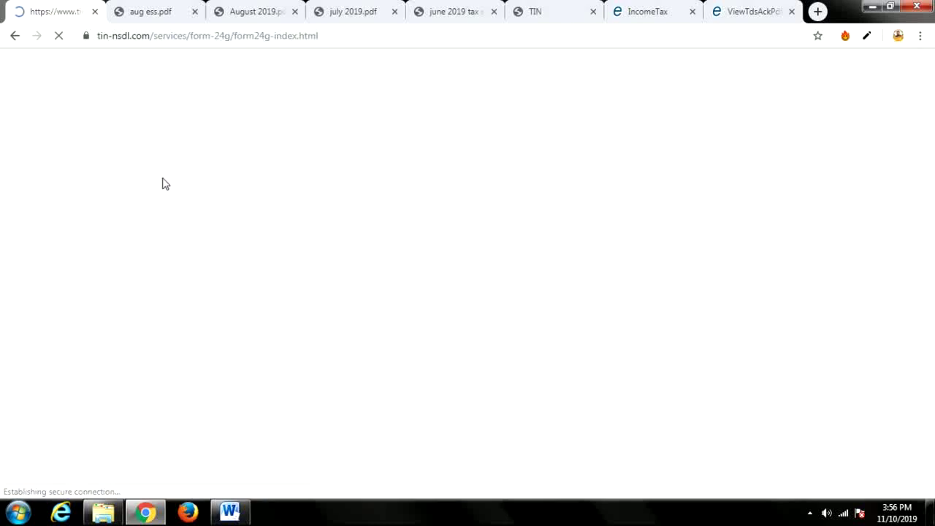
scroll(299, 280, "down", 3)
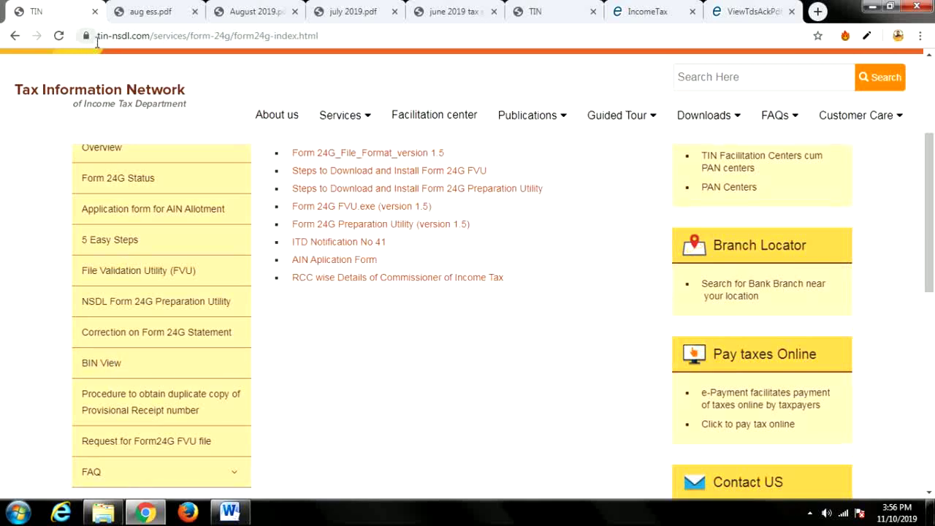
Open the BIN View form, choose 'TDS - Salary - Form 24Q' and check the TAN and AIN 1045892.
left_click(102, 366)
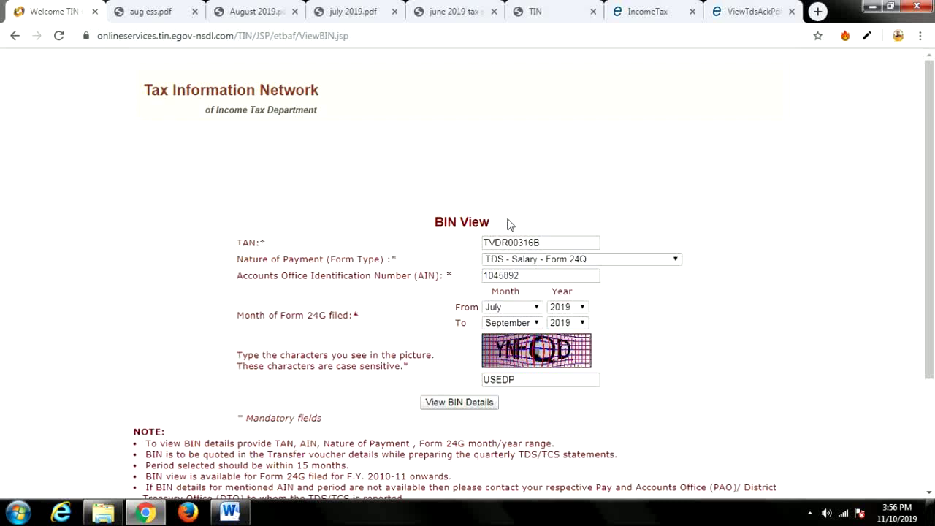
left_click_drag(540, 242, 483, 252)
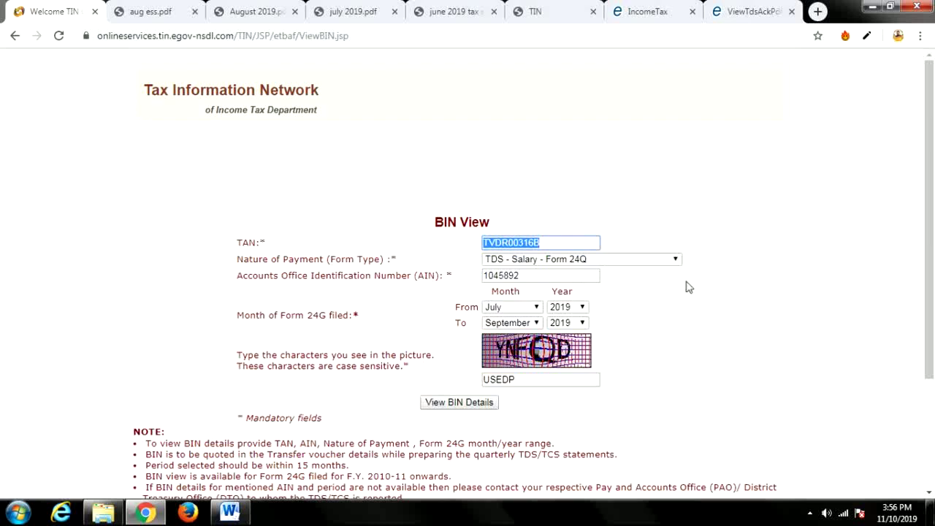
left_click(675, 262)
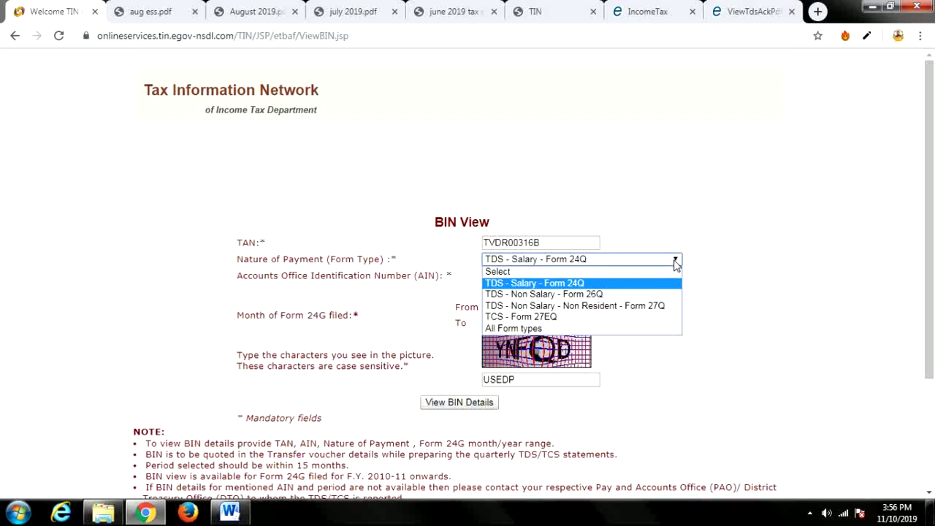
left_click(529, 284)
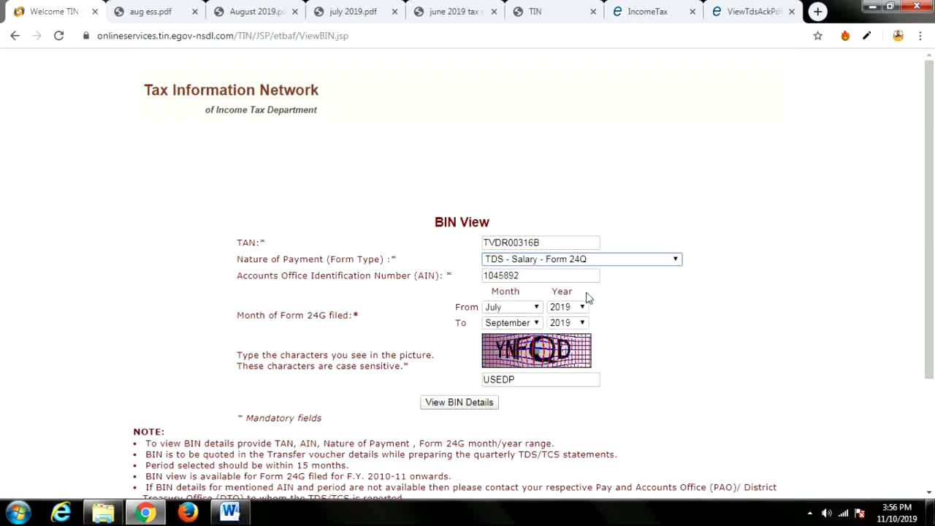
left_click_drag(549, 280, 448, 276)
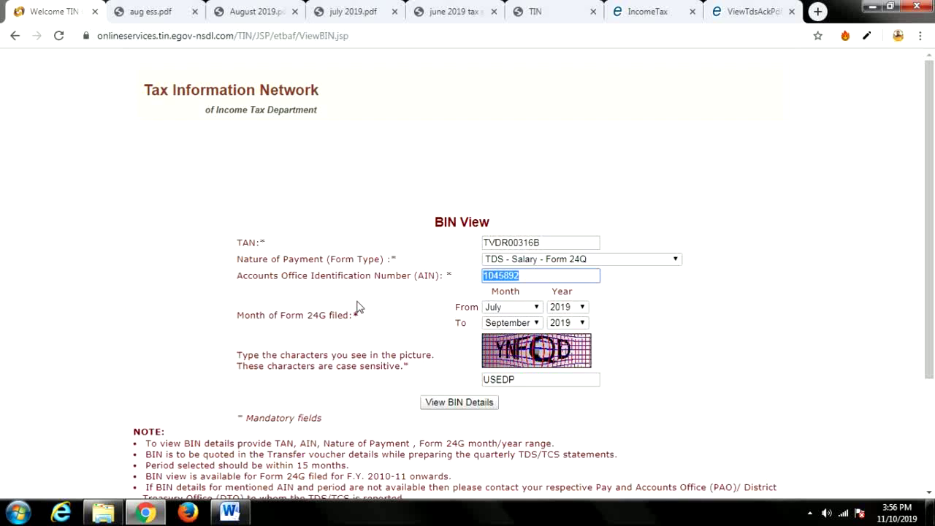
left_click(423, 293)
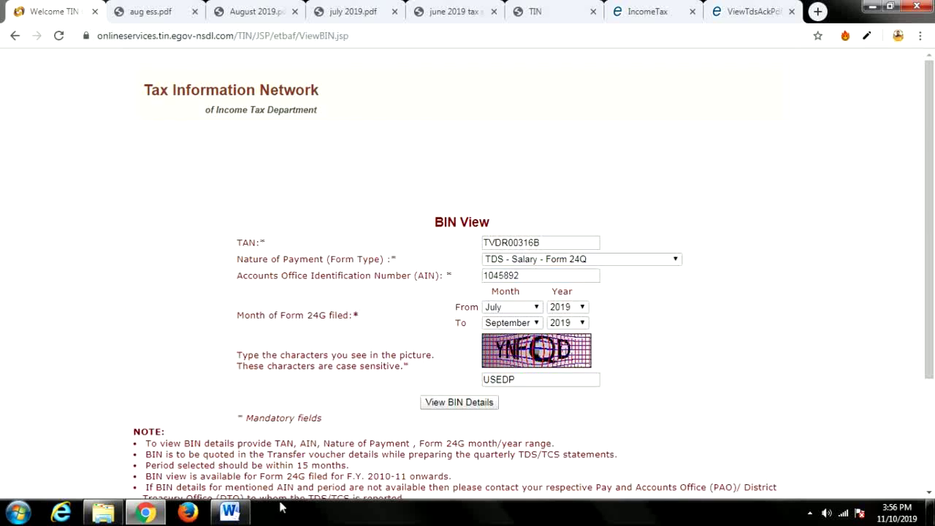
left_click(230, 514)
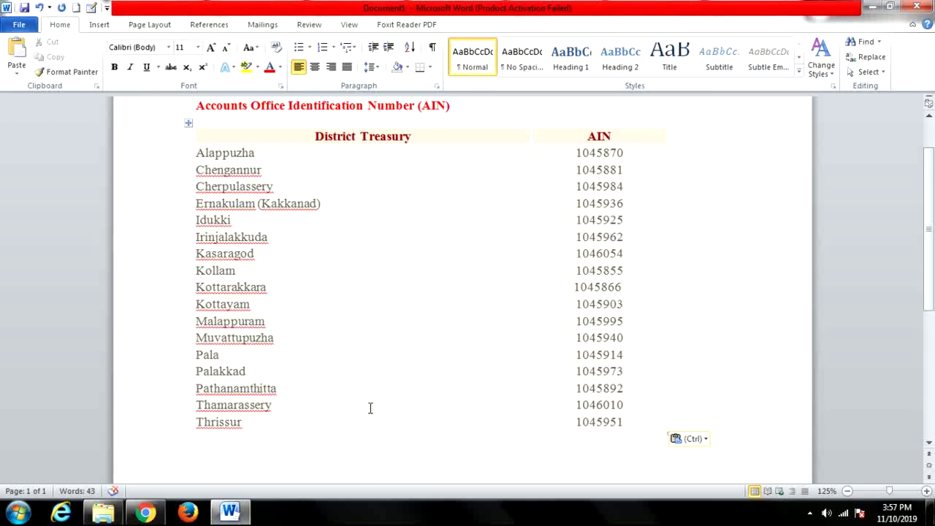
left_click(146, 514)
left_click_drag(527, 276, 469, 283)
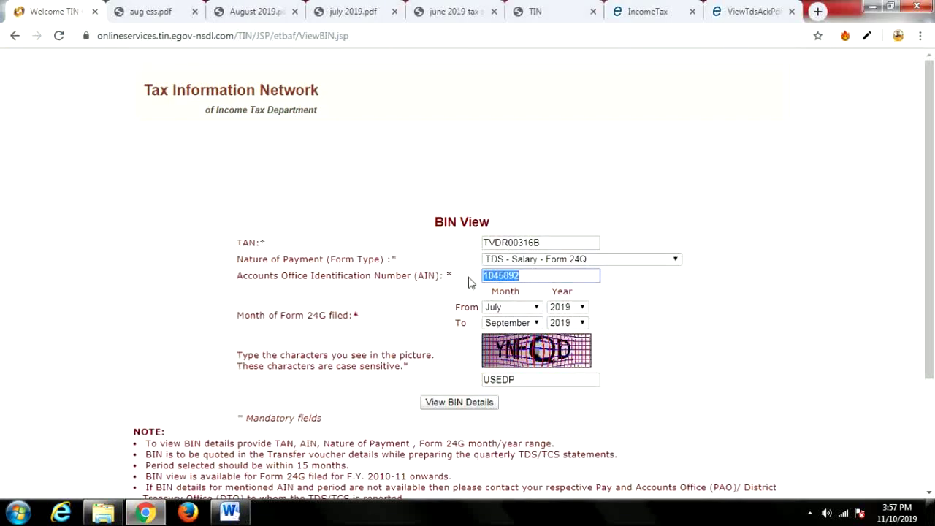
Keep July as the From month, enter the captcha characters and request the BIN details.
left_click(392, 317)
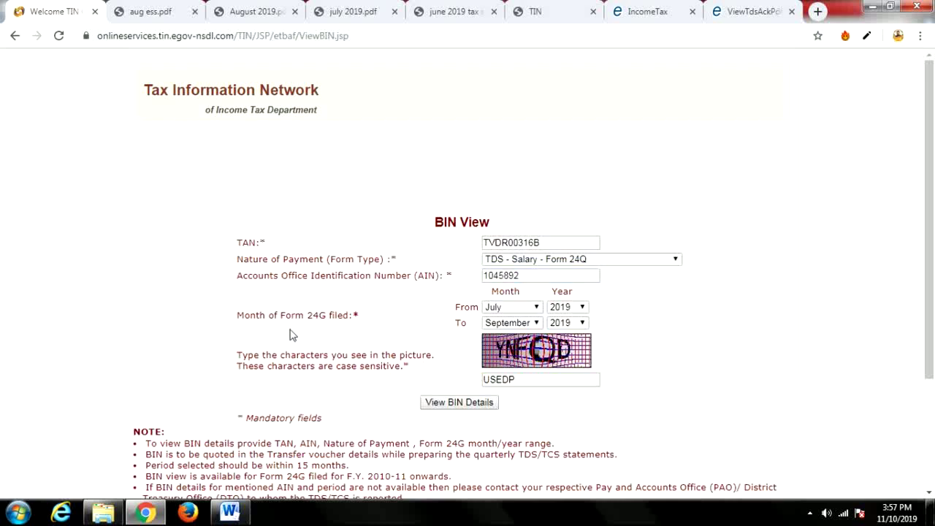
left_click(537, 310)
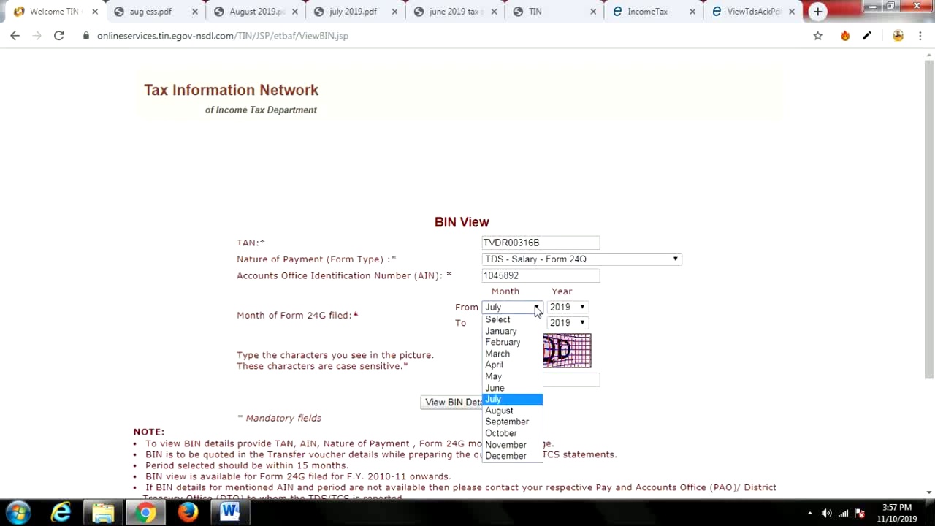
left_click(501, 399)
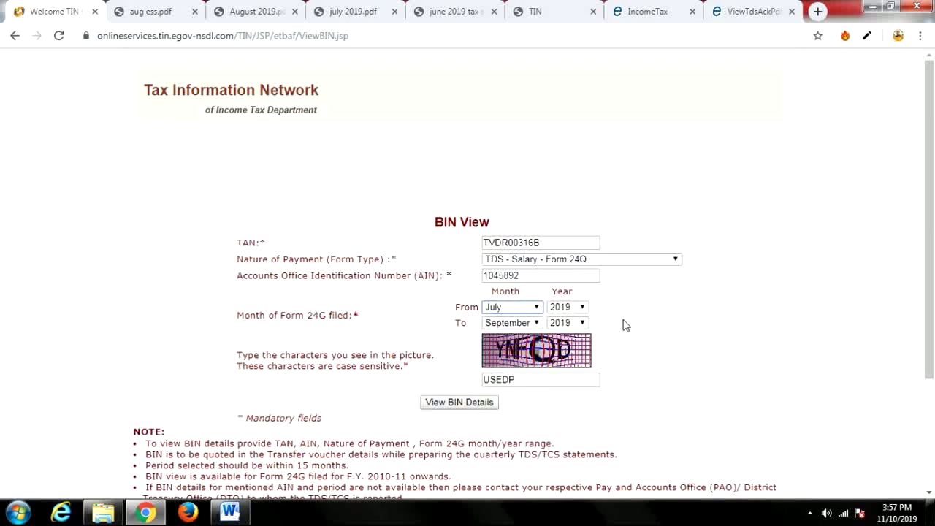
left_click_drag(524, 381, 470, 389)
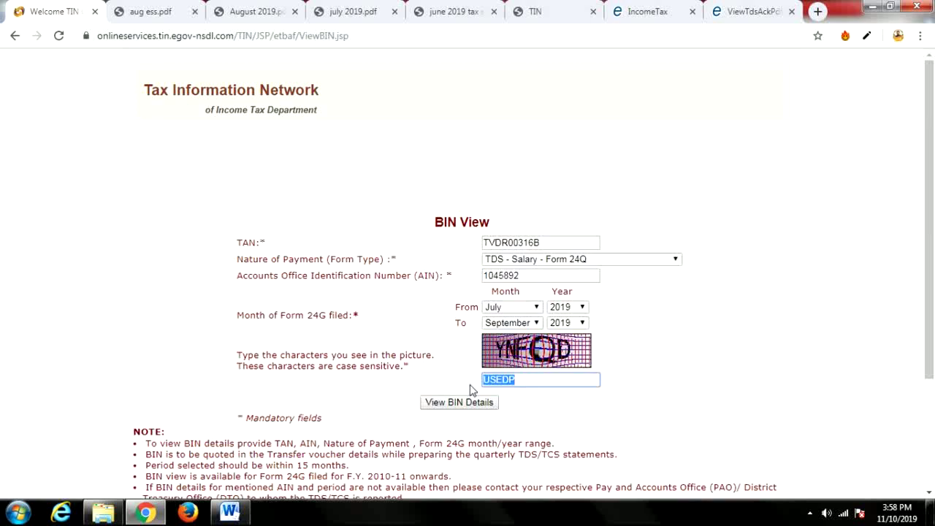
type("YNFQD")
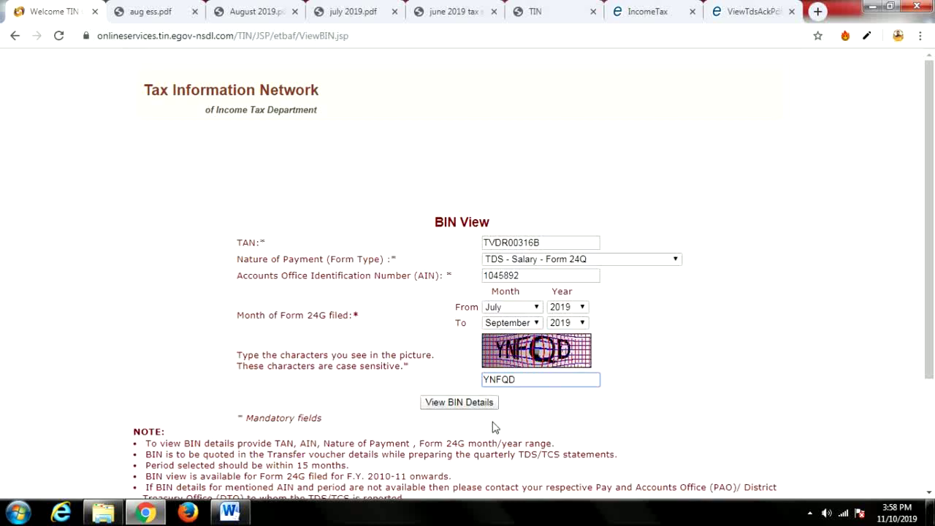
left_click(458, 402)
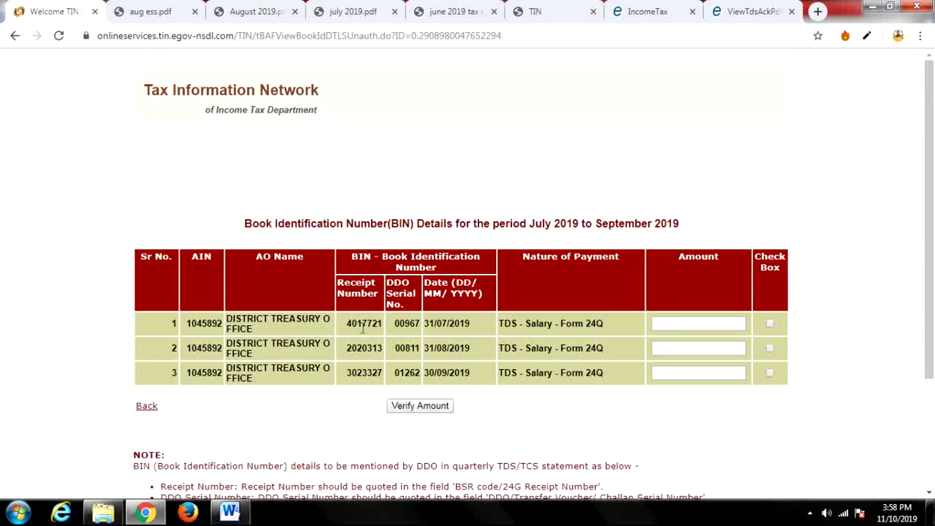
Place the cursor in the first receipt's Amount box on the BIN details page.
left_click(673, 324)
left_click(161, 12)
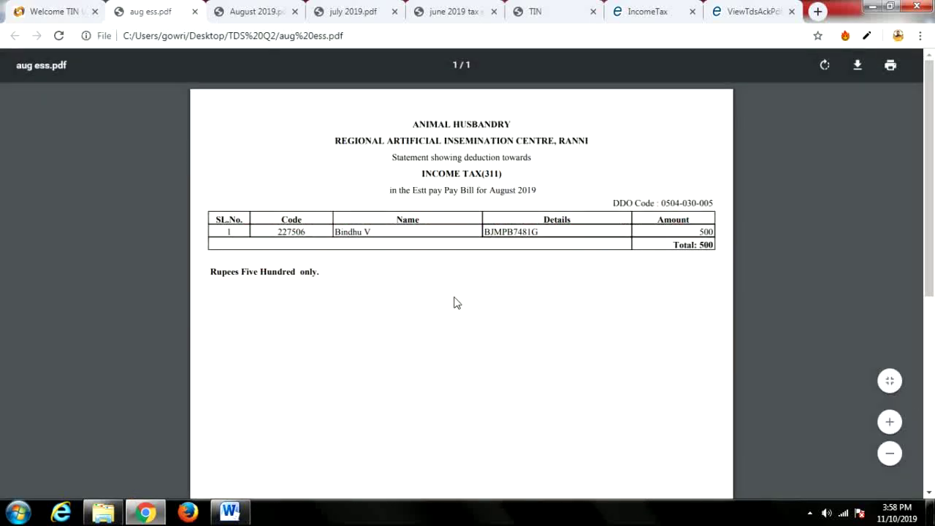
left_click(257, 12)
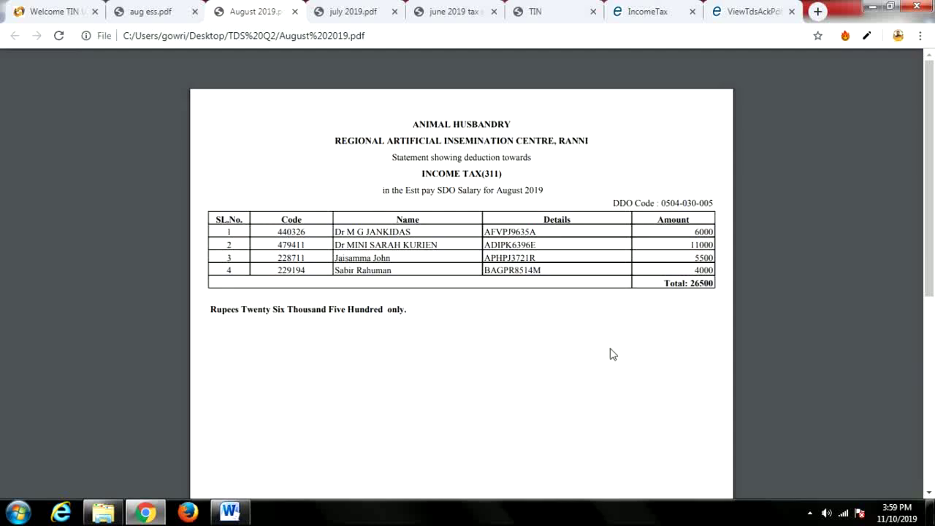
key("ctrl+1")
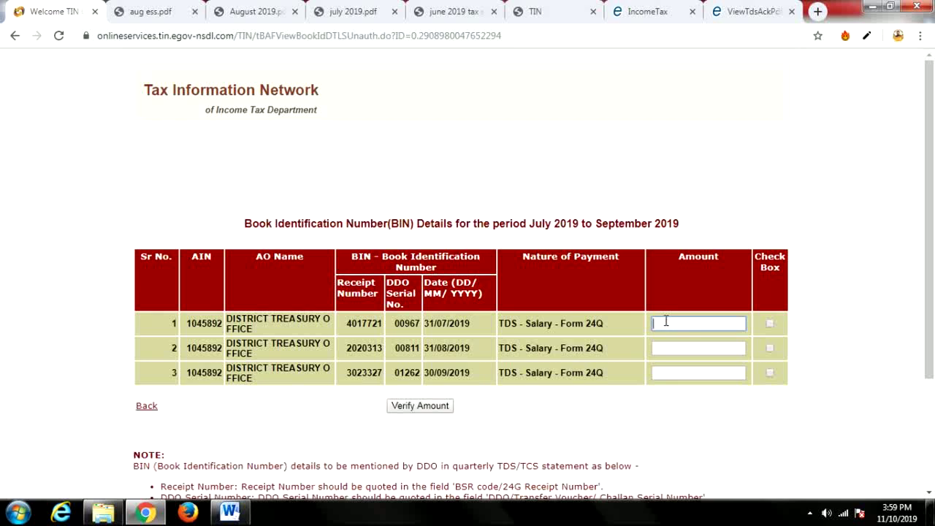
Enter amounts 25500, 25500 and 27000 for the three BIN receipts.
type("25500")
left_click(671, 345)
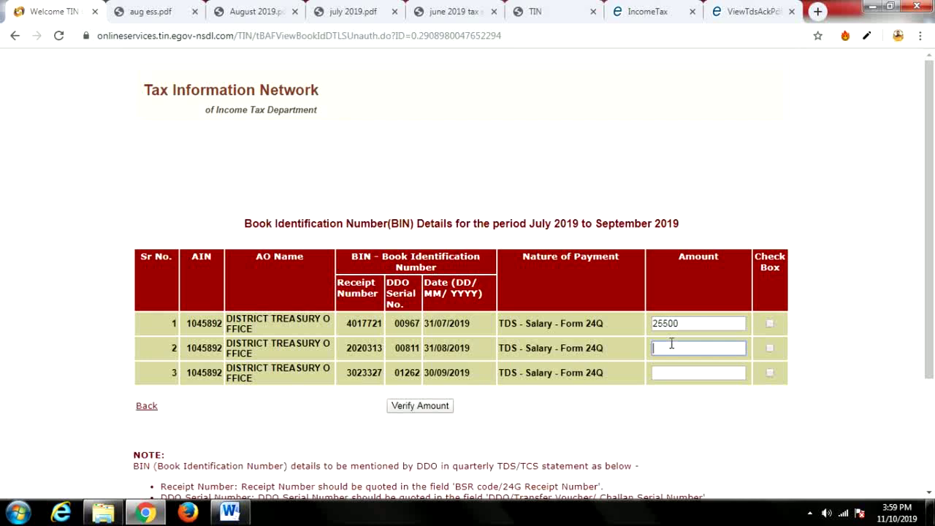
type("25500")
left_click(657, 374)
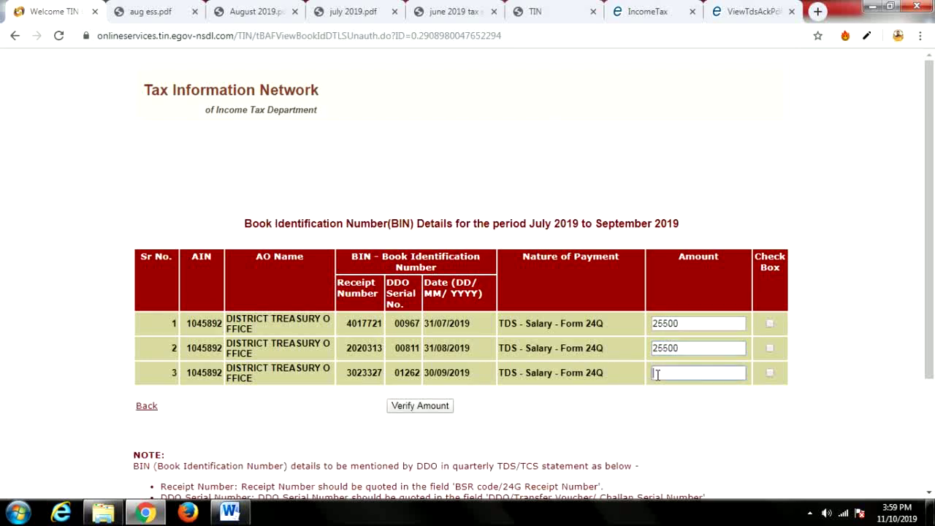
type("27000")
Tick the BIN rows and verify the amounts until each shows Amount Matched.
left_click(770, 322)
left_click(770, 348)
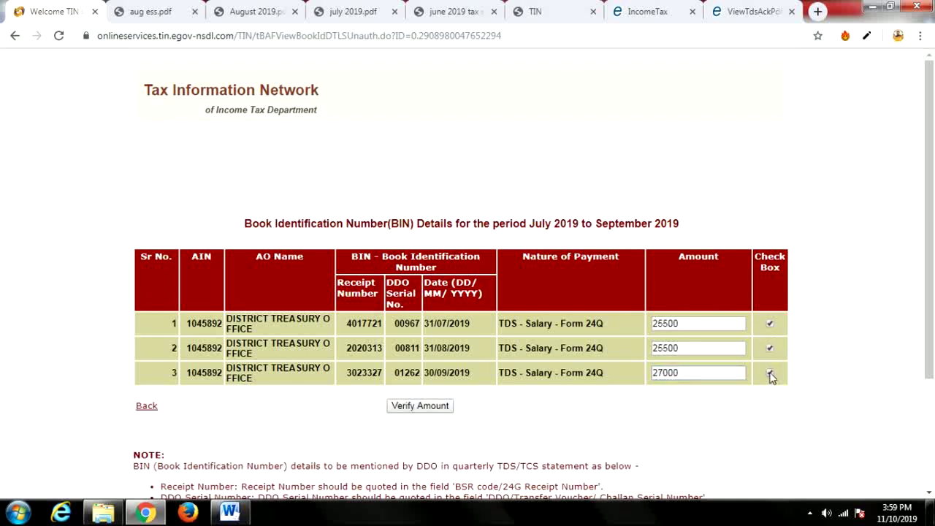
left_click(429, 409)
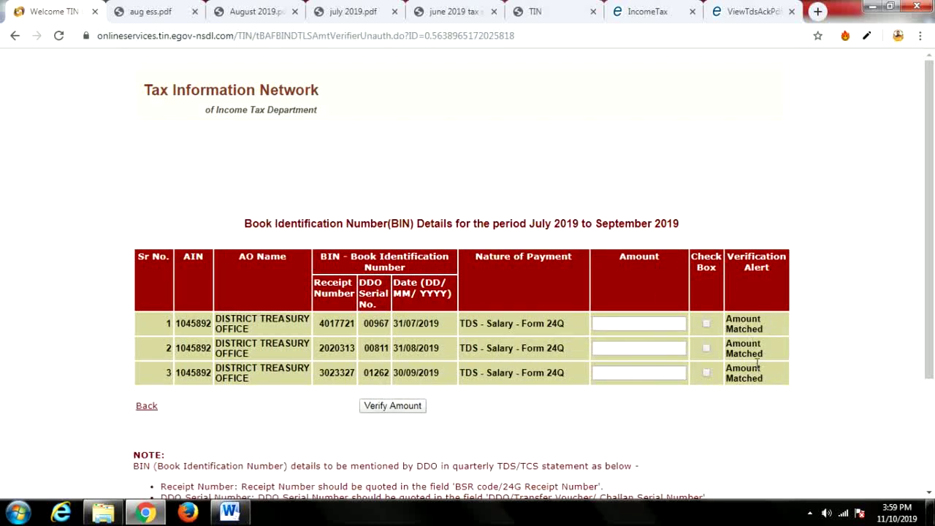
left_click(621, 324)
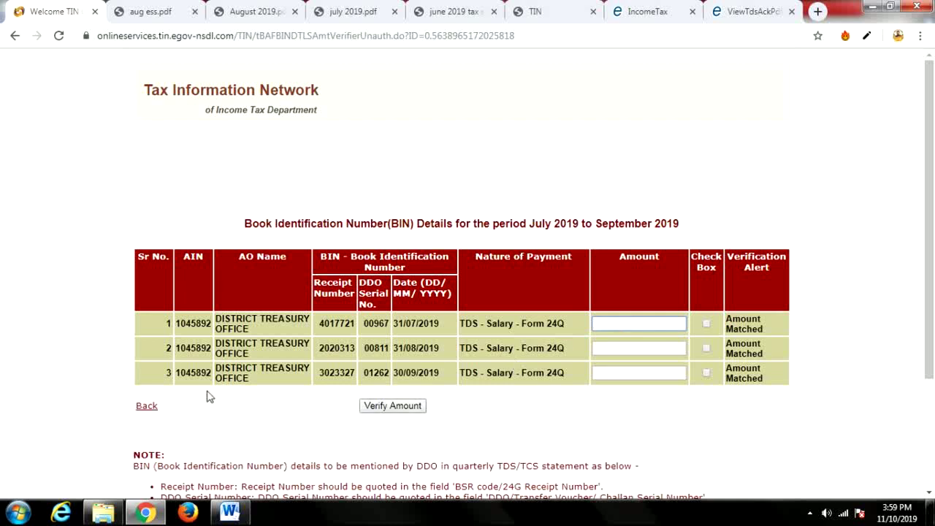
Select row 1's AIN 1045892 and receipt number 4017721 on the BIN details page.
left_click_drag(177, 323, 210, 321)
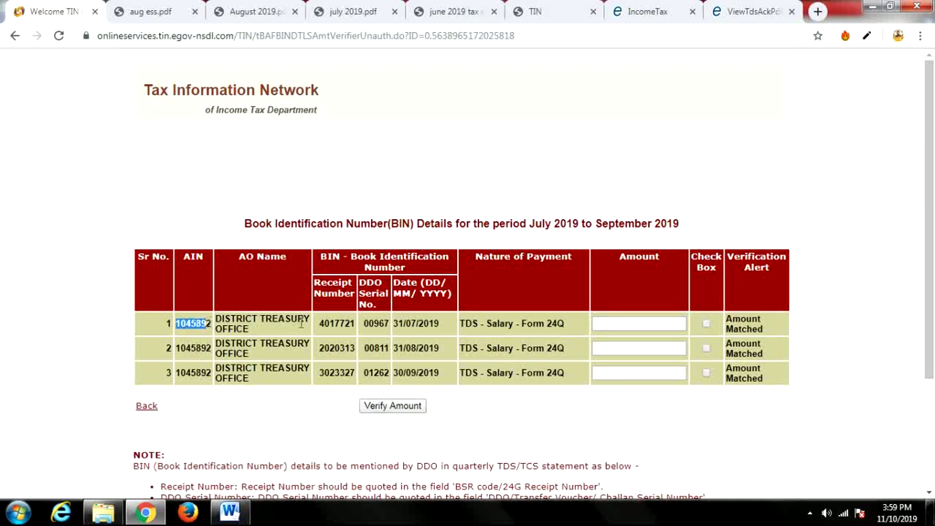
left_click_drag(319, 328, 439, 326)
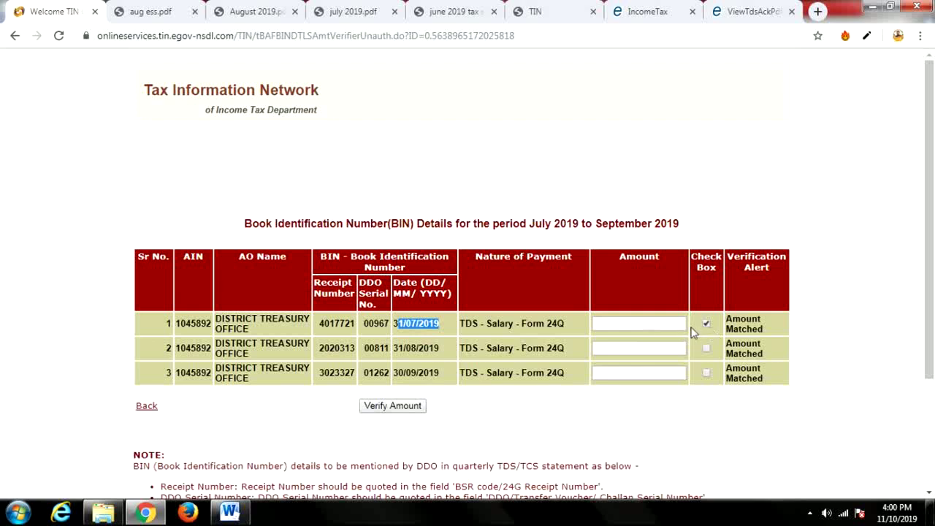
left_click(668, 323)
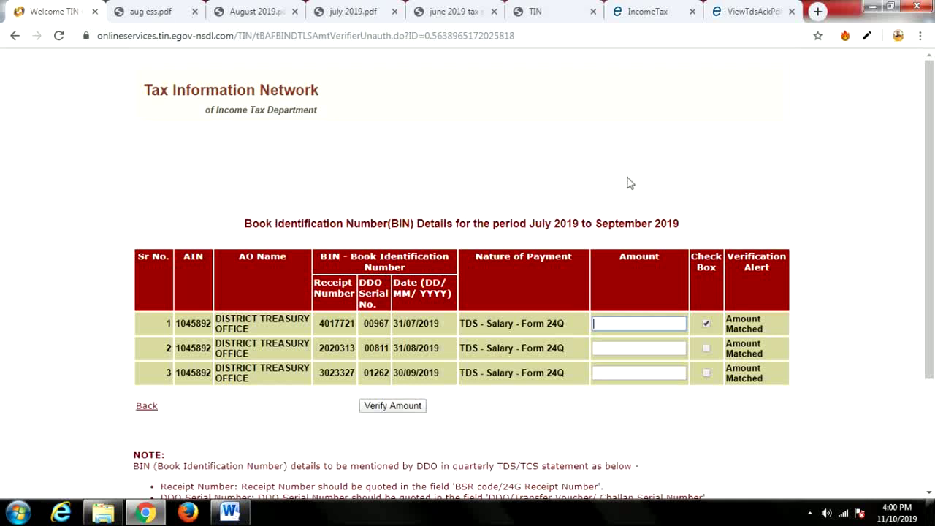
In a new tab, search Google for 'rpu latest' and open the TIN-NSDL e-TDS/TCS RPU page.
left_click(817, 11)
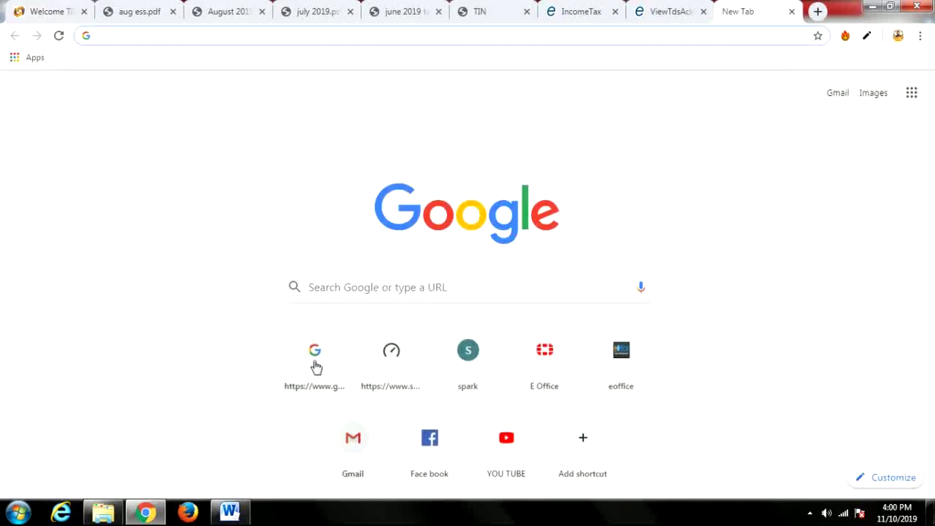
left_click(315, 361)
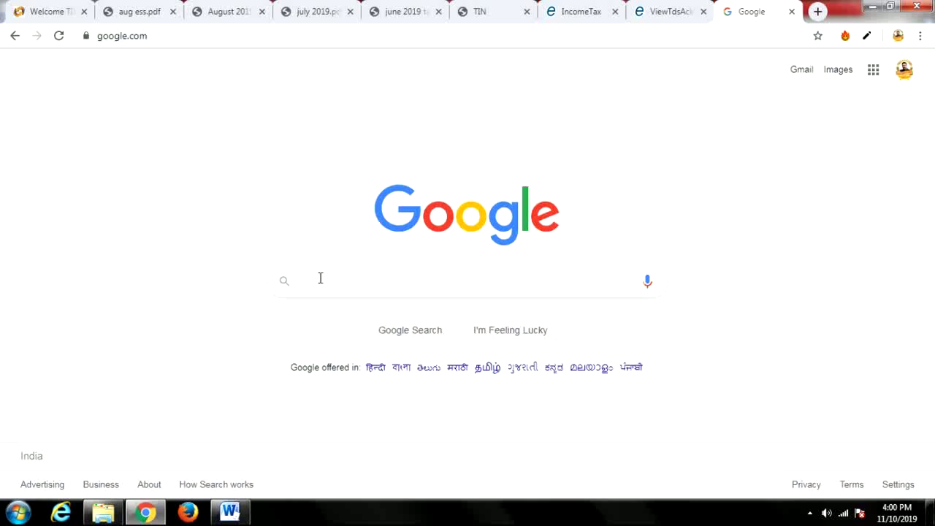
type("rp")
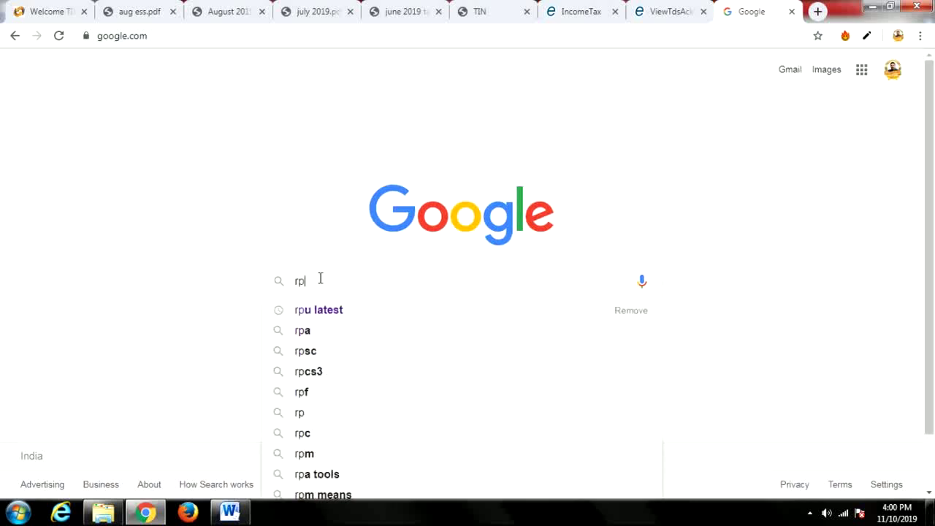
type("u latest")
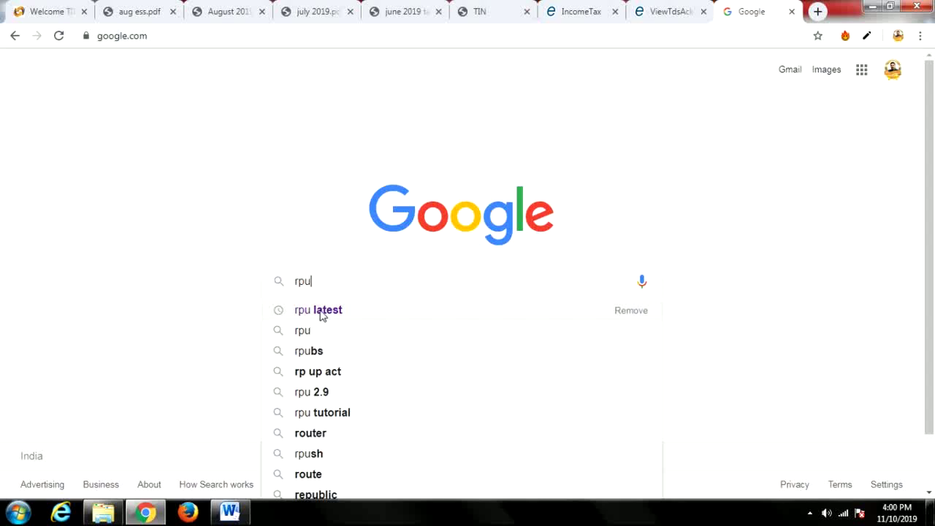
left_click(322, 313)
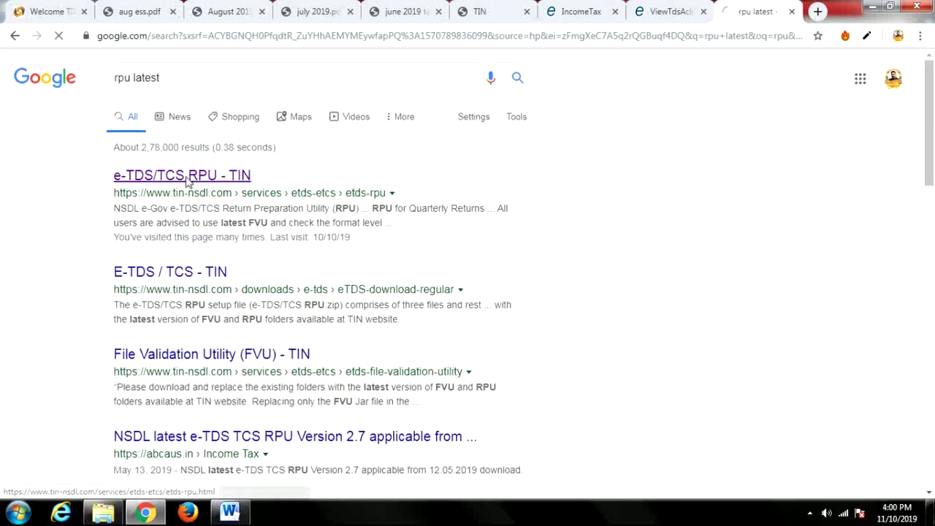
left_click(184, 179)
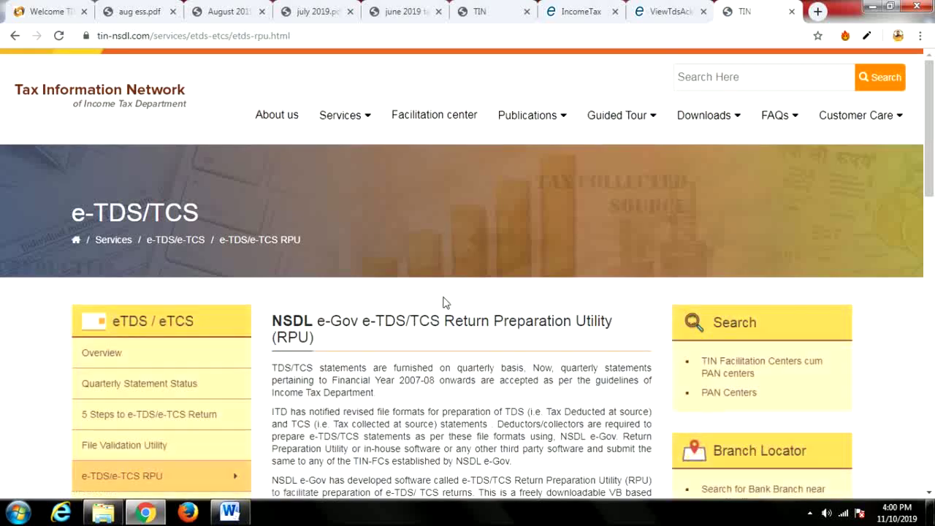
scroll(442, 309, "down", 2)
scroll(442, 310, "down", 3)
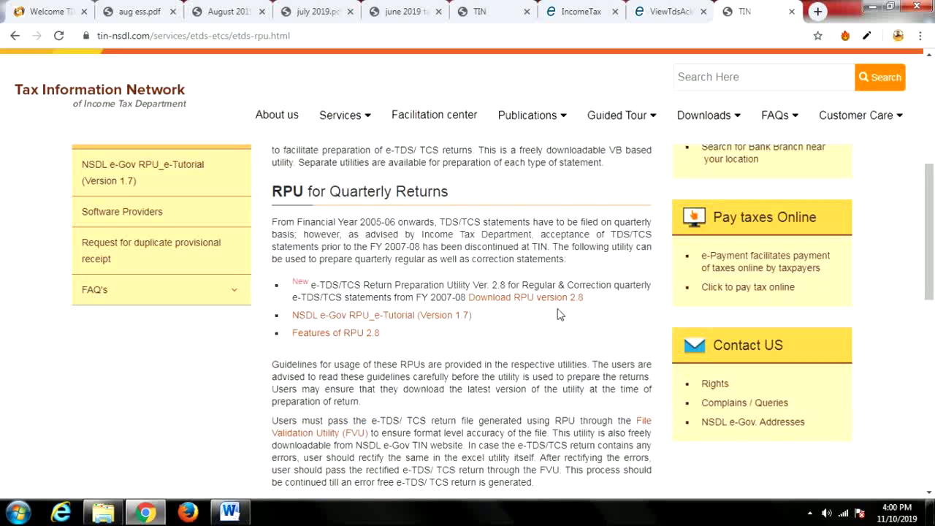
Download RPU version 2.8 into the Desktop's TDS Q2 folder.
left_click(538, 303)
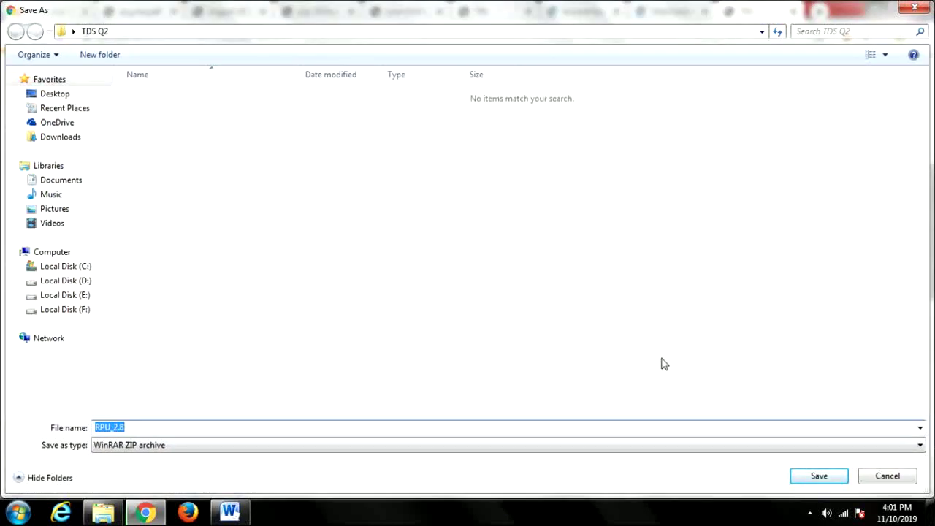
left_click(57, 95)
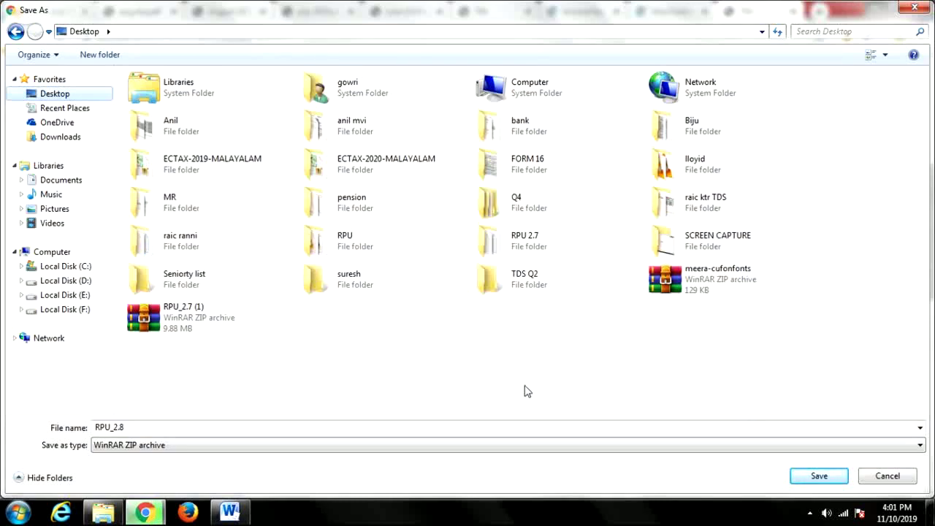
double_click(520, 285)
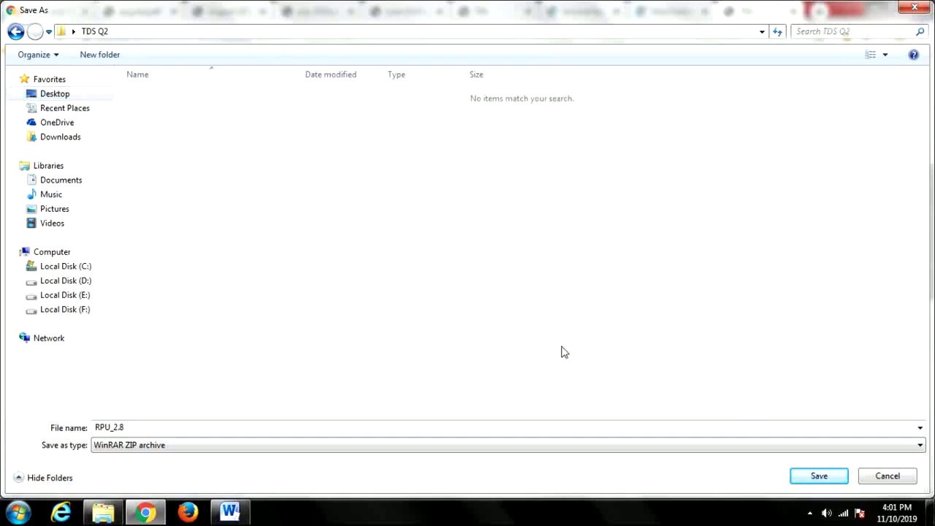
left_click(826, 479)
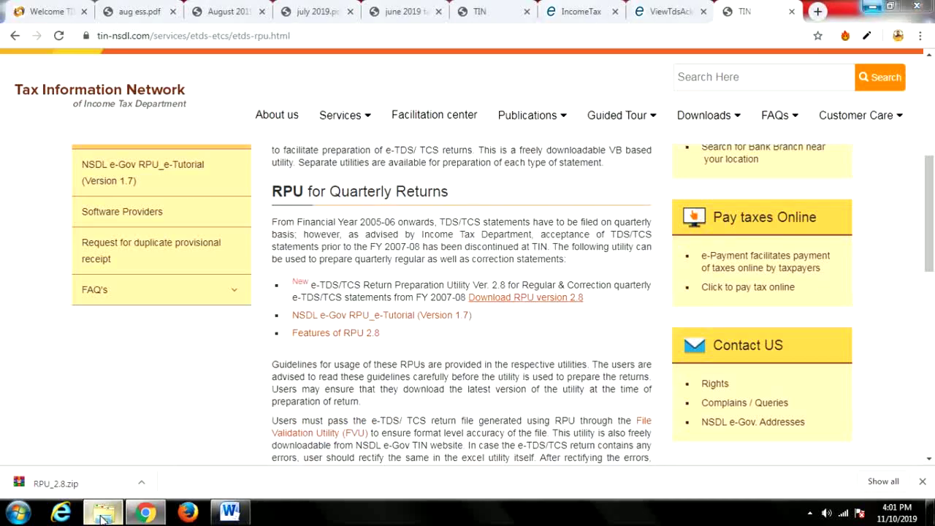
left_click(102, 514)
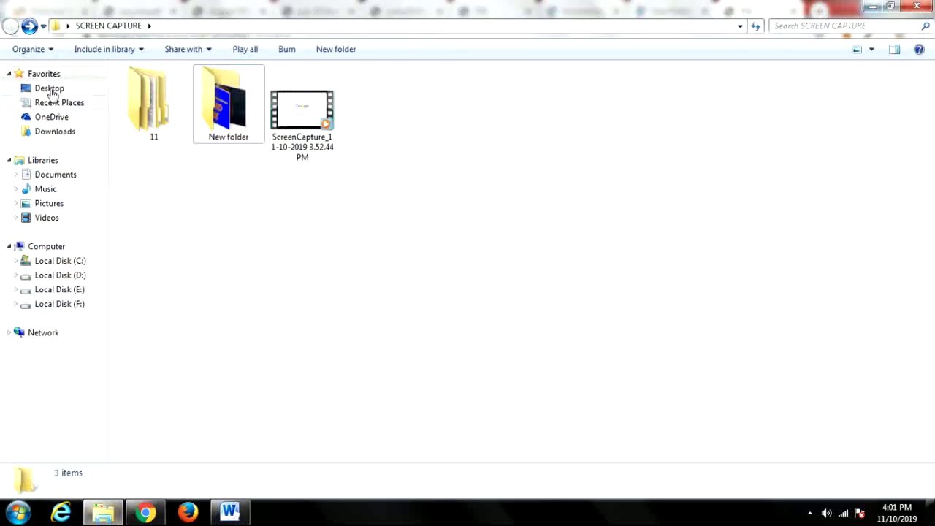
Extract RPU_2.8.zip in Desktop > TDS Q2 and open the RPU 2.8 folder.
left_click(49, 88)
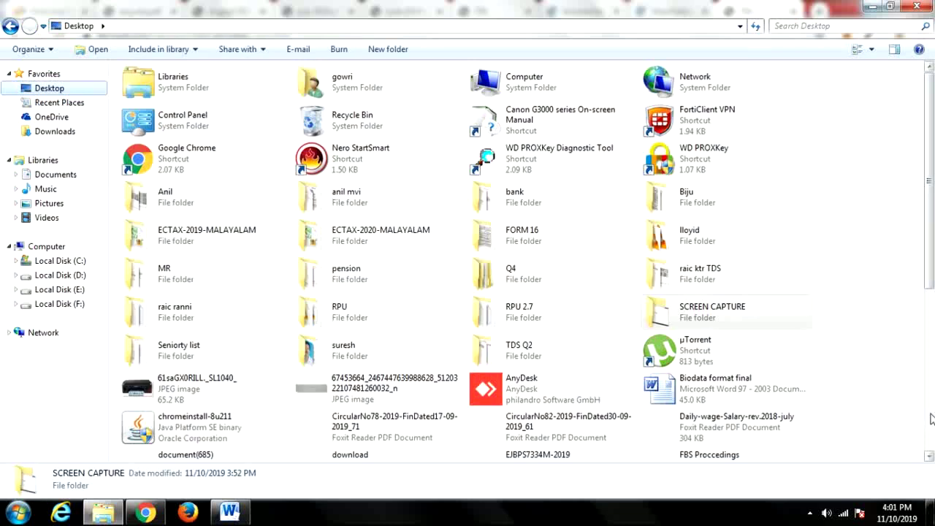
double_click(487, 353)
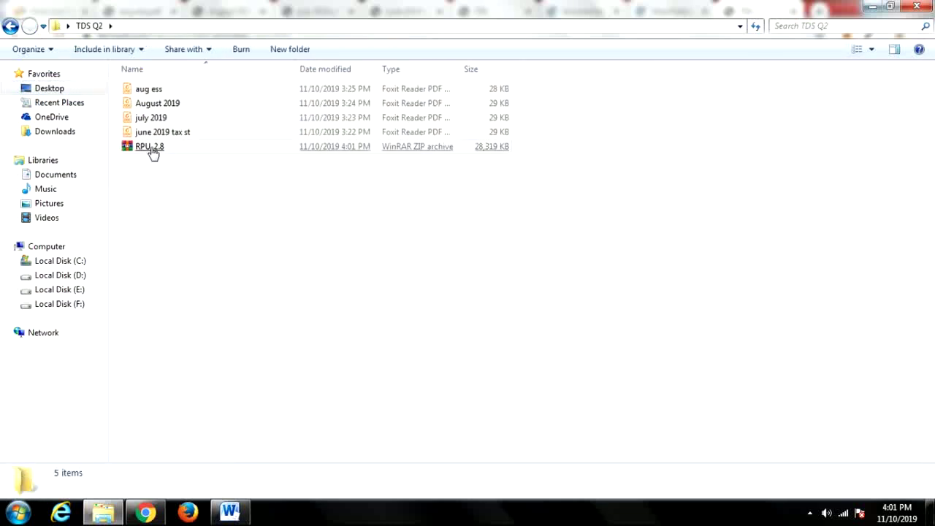
right_click(153, 152)
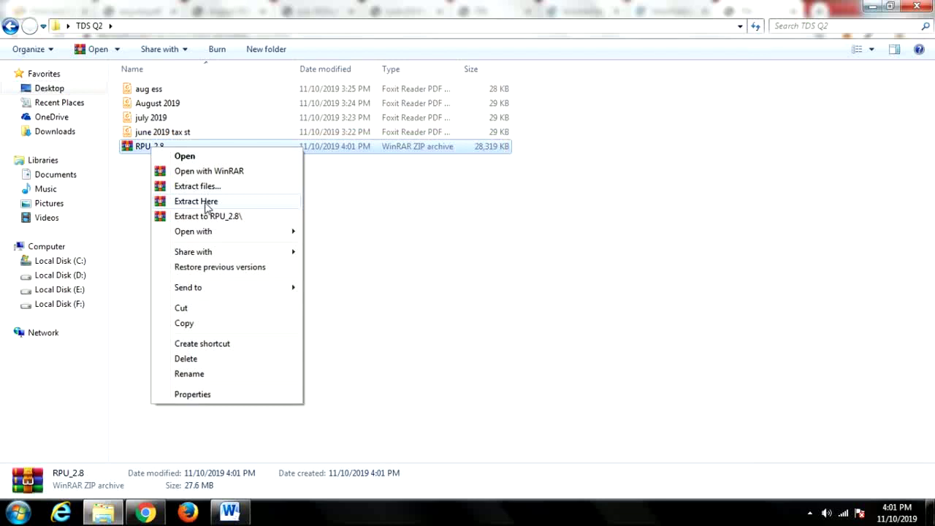
left_click(207, 203)
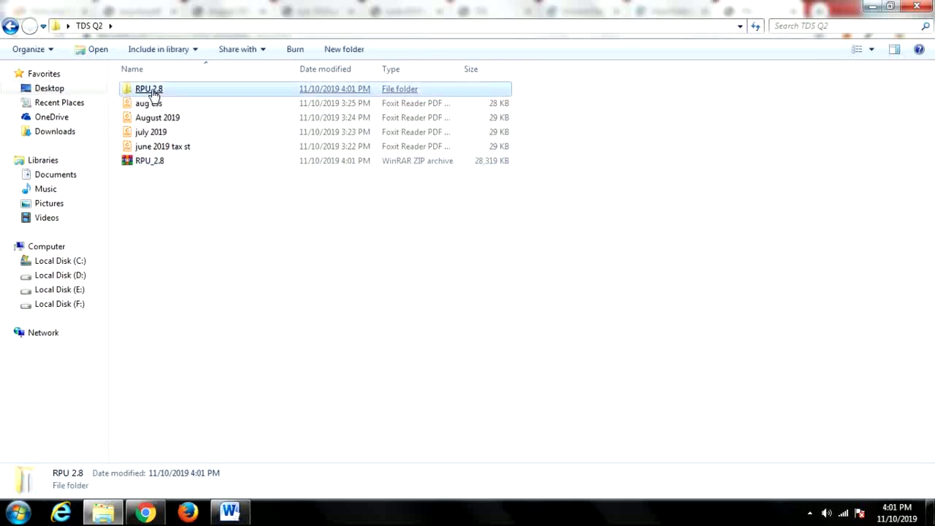
left_click(153, 93)
scroll(728, 296, "down", 1)
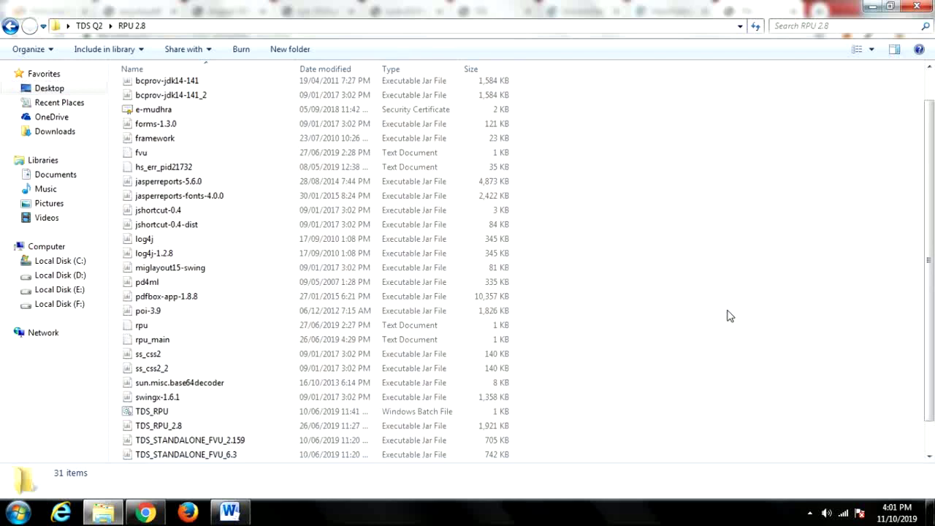
Select the TDS_RPU_2.8 executable jar in the RPU 2.8 folder.
left_click(152, 429)
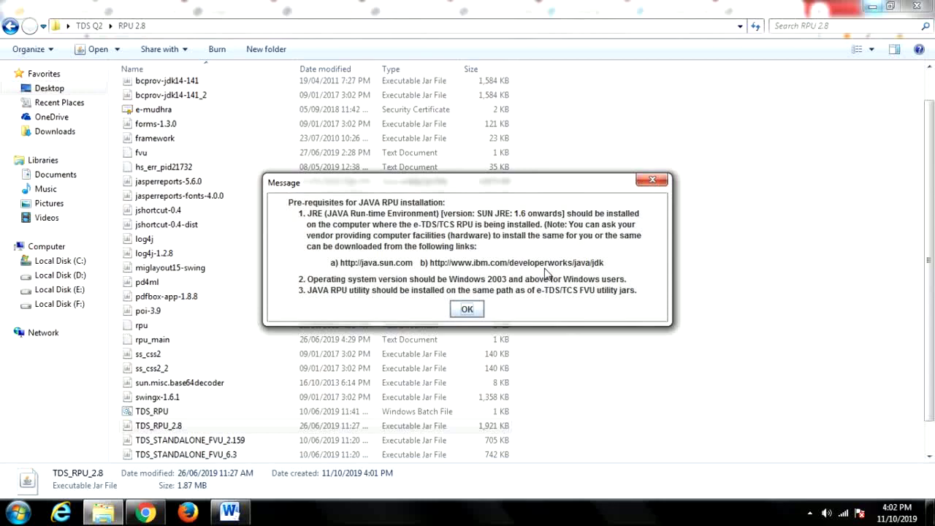
Dismiss the Java prerequisites notice and choose Form 24Q.
left_click(466, 310)
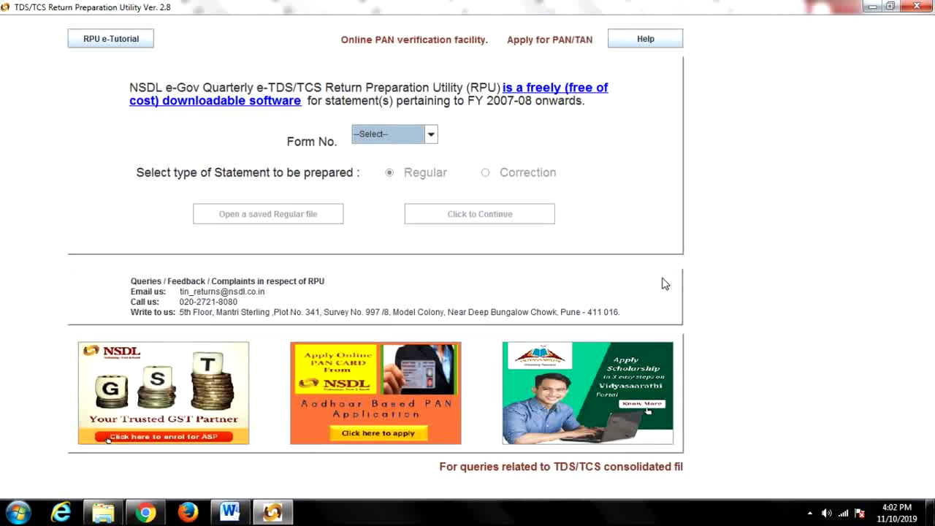
left_click(430, 136)
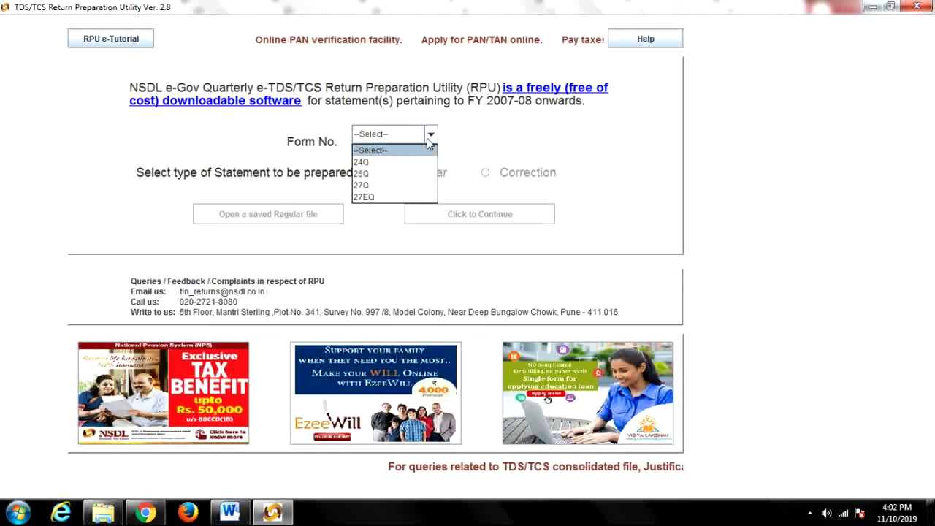
left_click(416, 161)
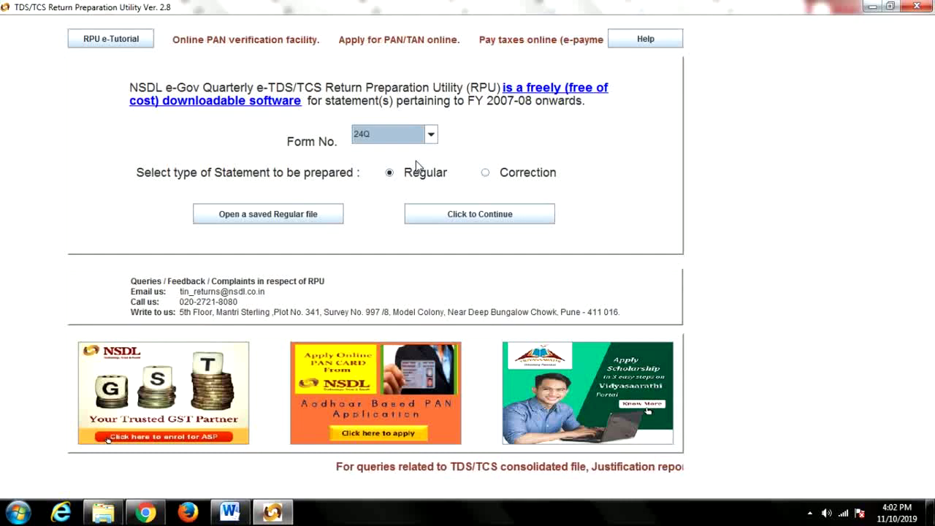
Keep Form 24Q selected and switch to a Correction statement.
left_click(430, 134)
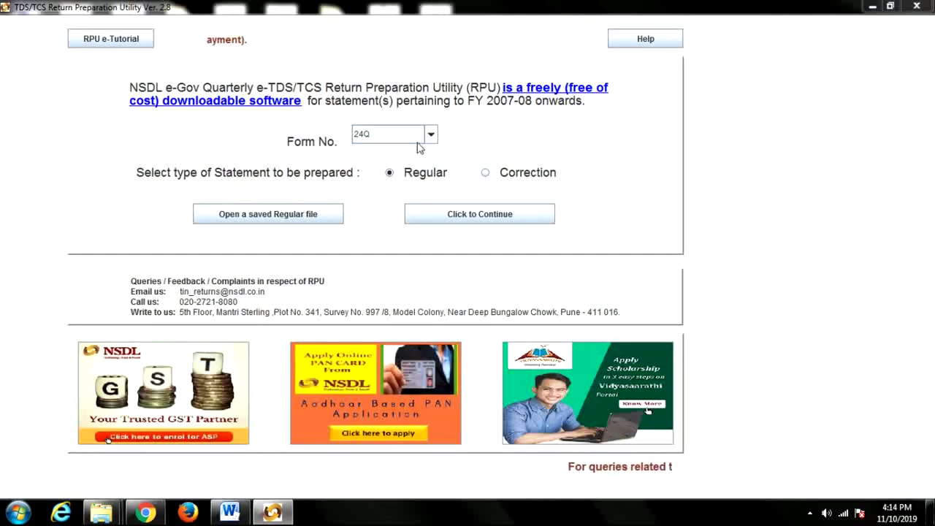
left_click(430, 135)
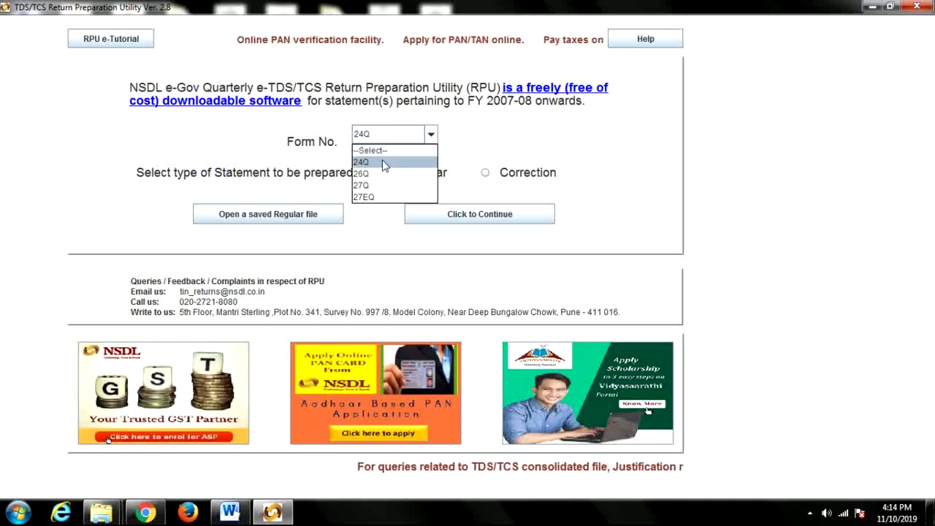
left_click(383, 163)
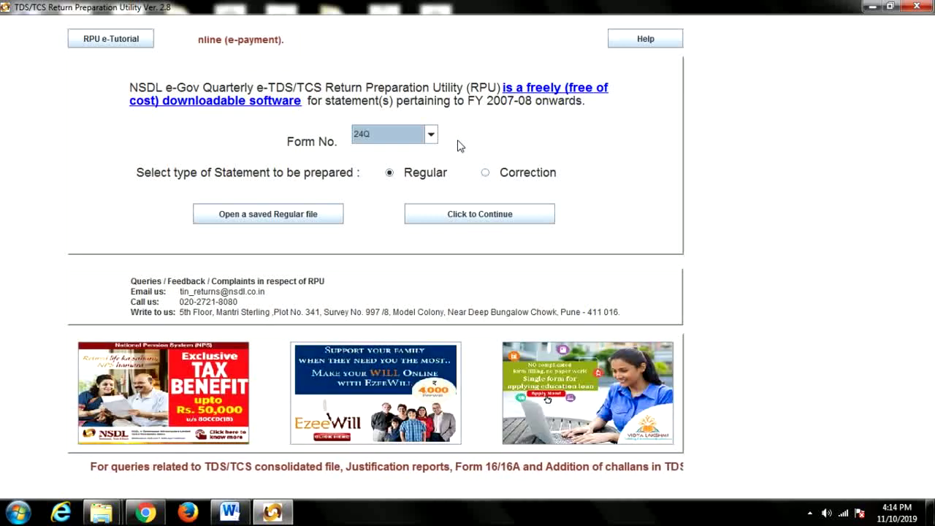
left_click(485, 172)
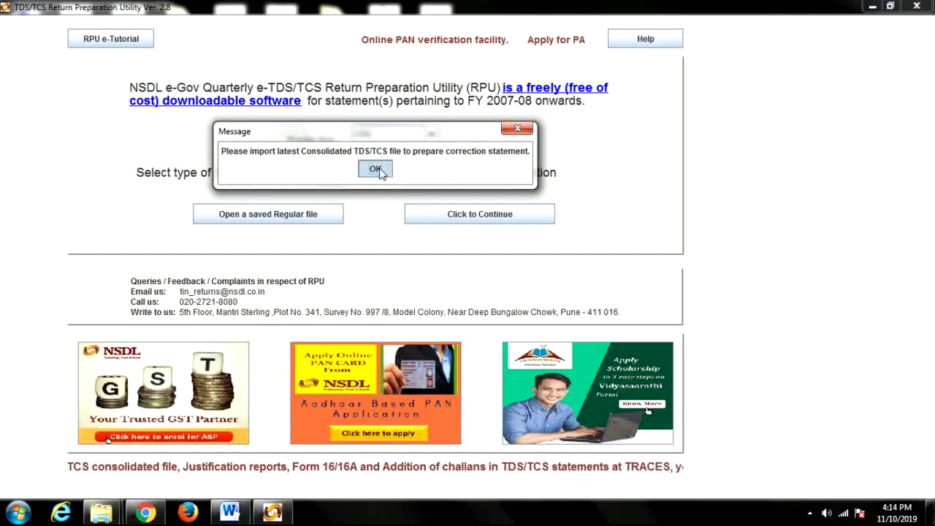
Switch Form 24Q back to a Regular statement after abandoning opening a saved file.
left_click(376, 170)
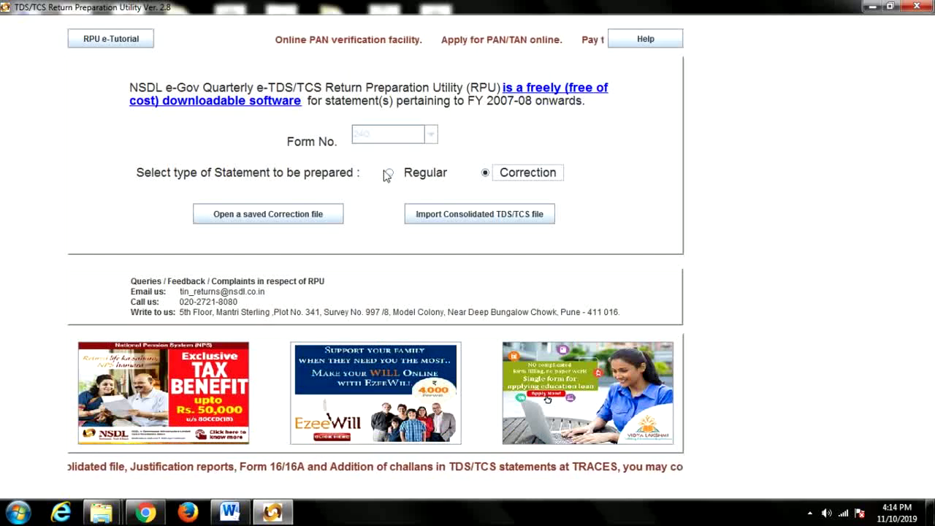
left_click(389, 173)
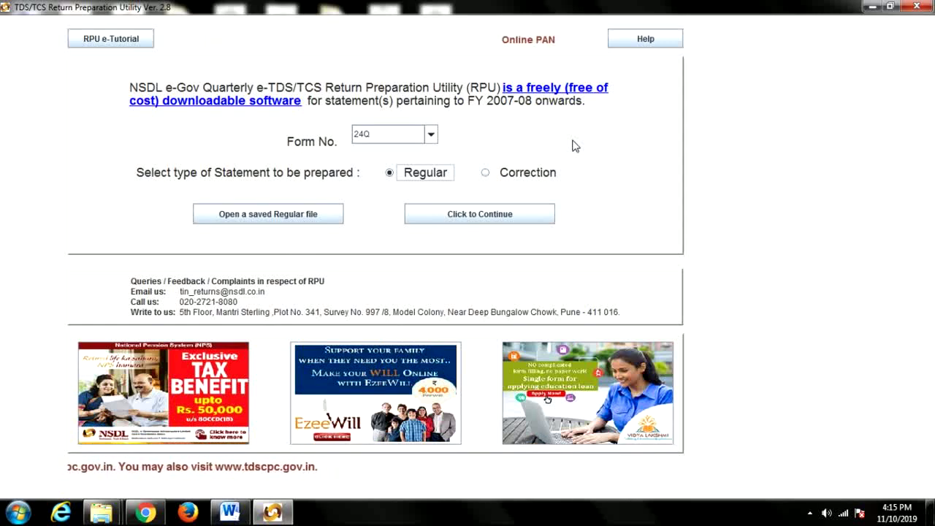
left_click(309, 218)
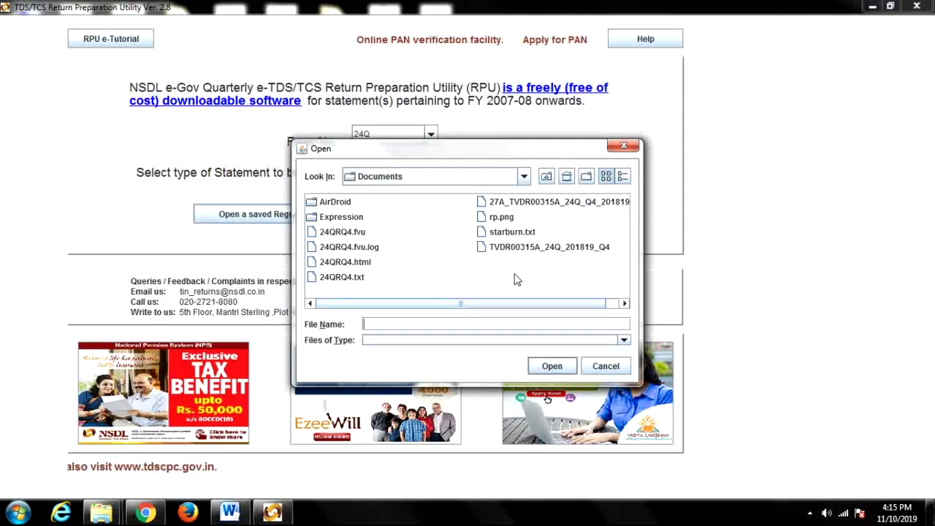
left_click(622, 146)
left_click(374, 177)
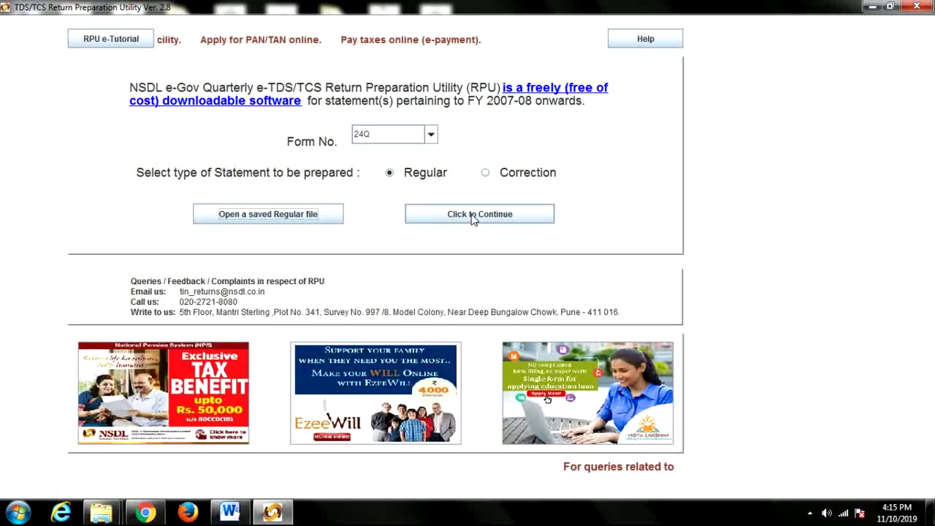
Open the statement form and choose financial year 2019-2020 with quarter Q2.
left_click(486, 223)
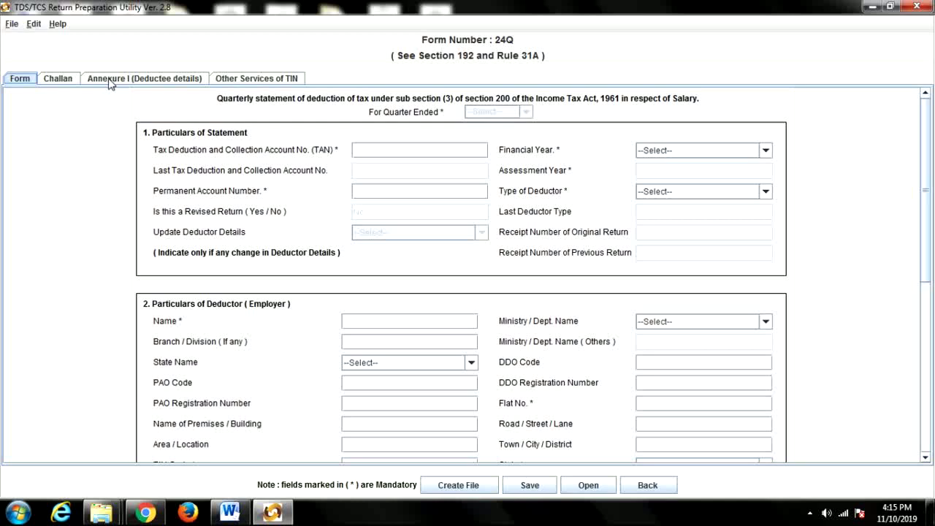
left_click(765, 151)
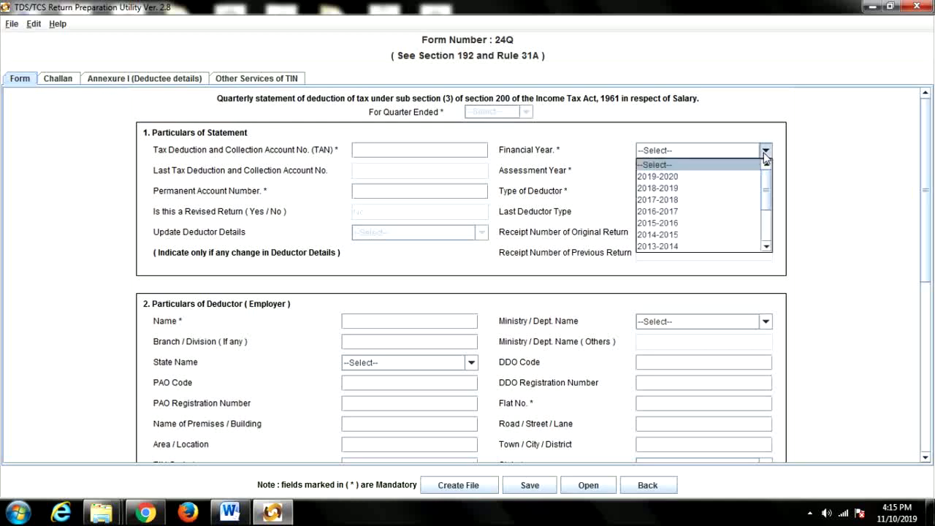
left_click(744, 176)
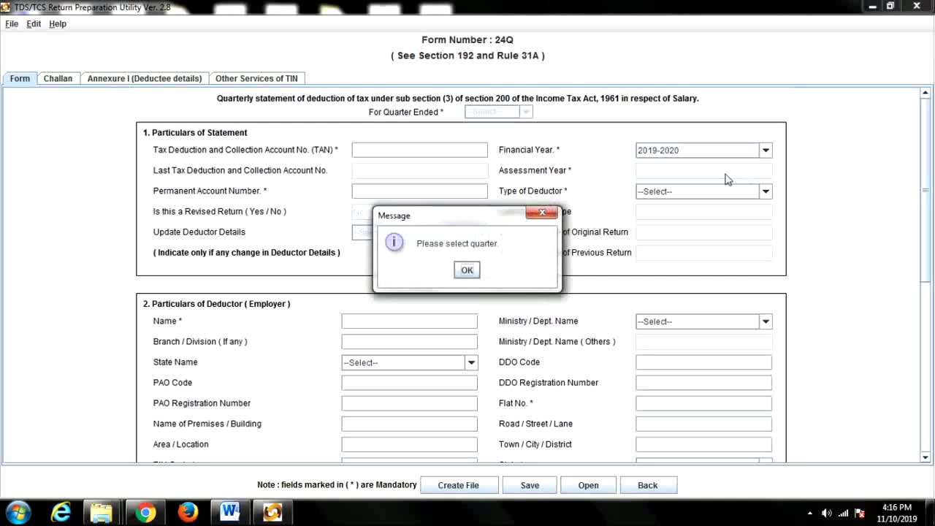
left_click(471, 269)
left_click(525, 111)
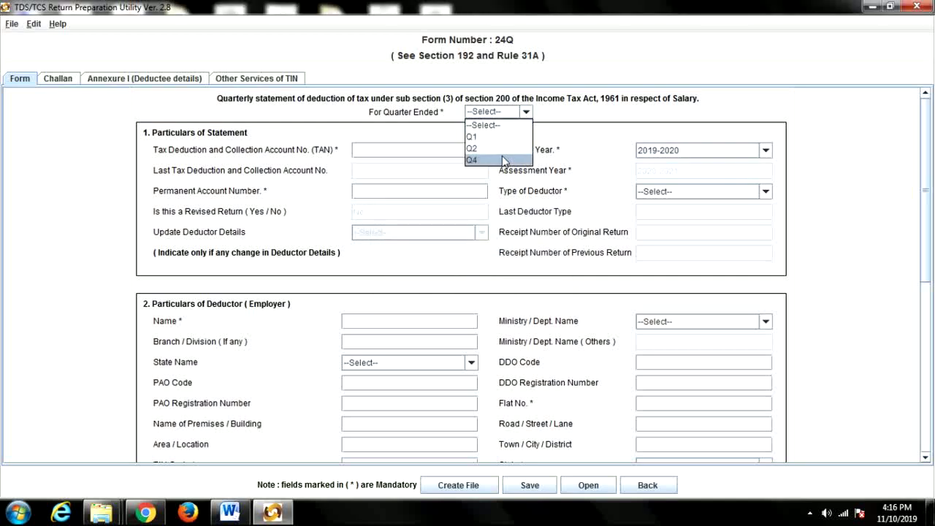
left_click(500, 158)
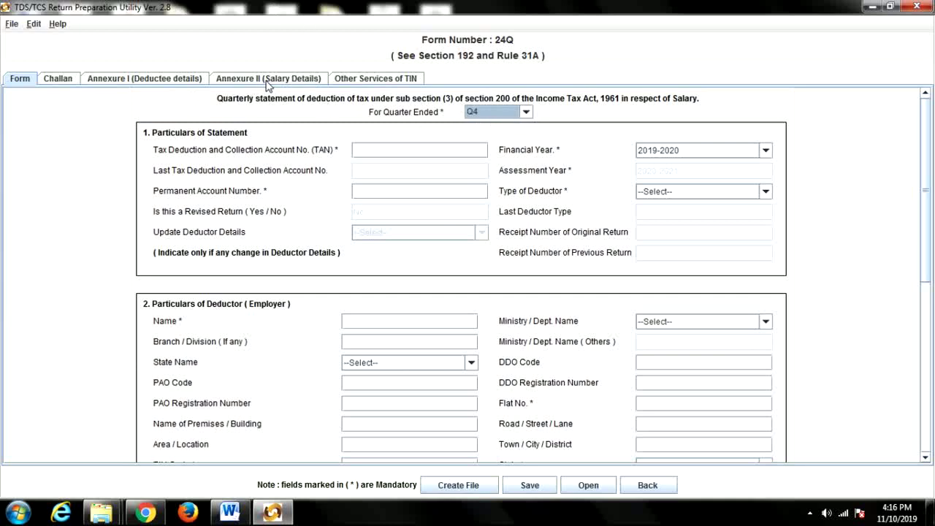
left_click(526, 113)
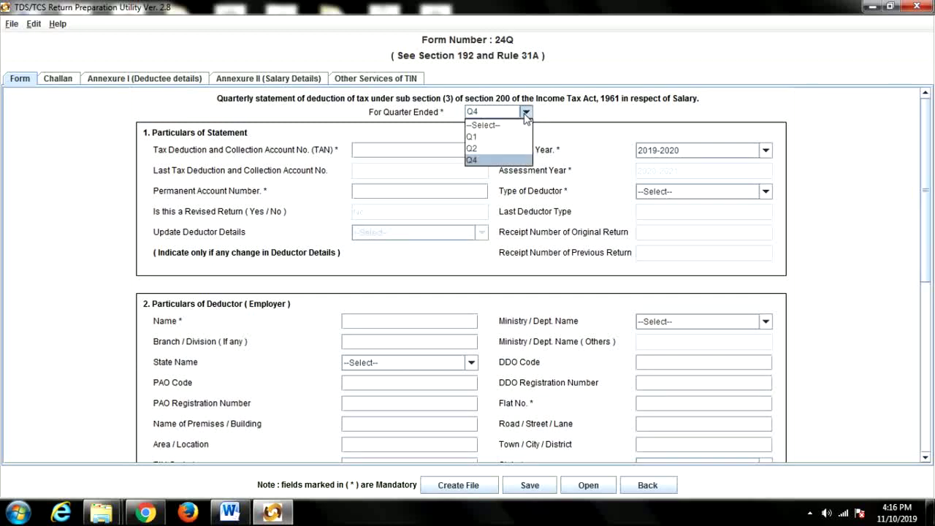
left_click(502, 149)
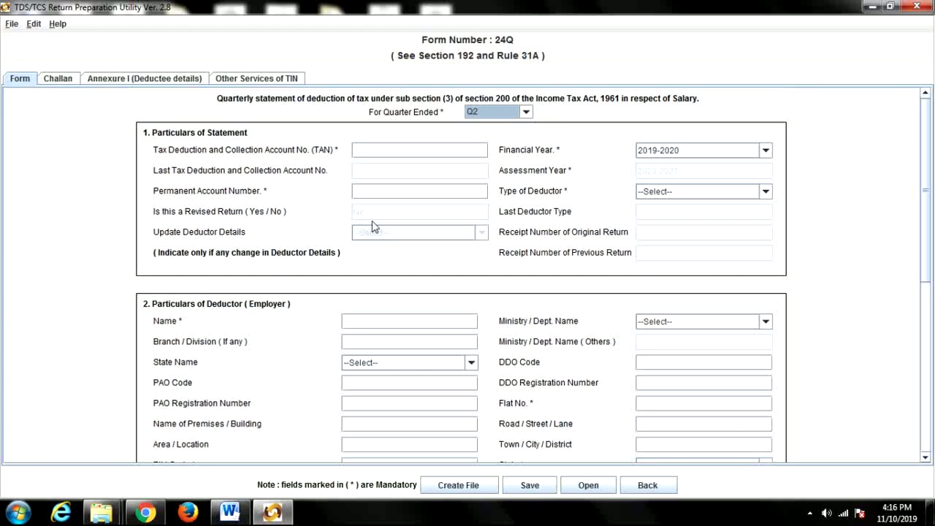
Reconfirm financial year 2019-2020 and quarter Q2 for the return.
left_click(765, 152)
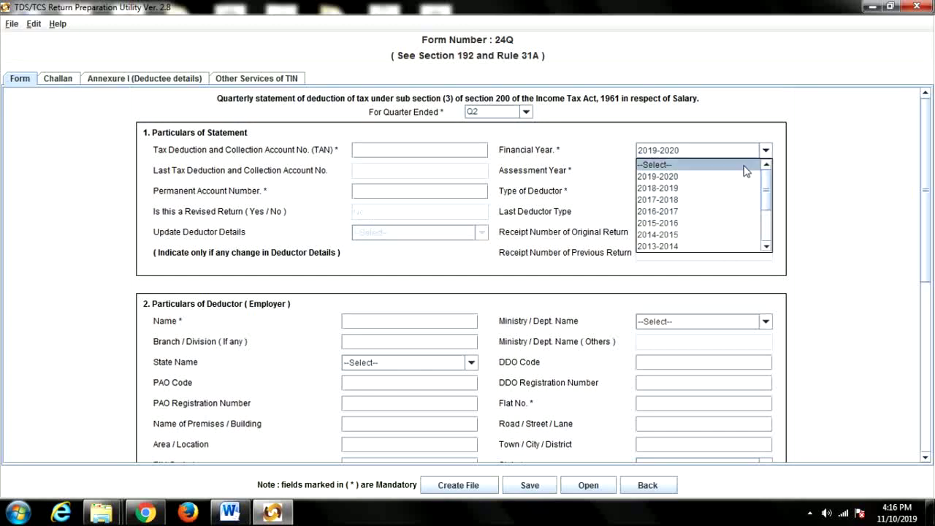
left_click(697, 176)
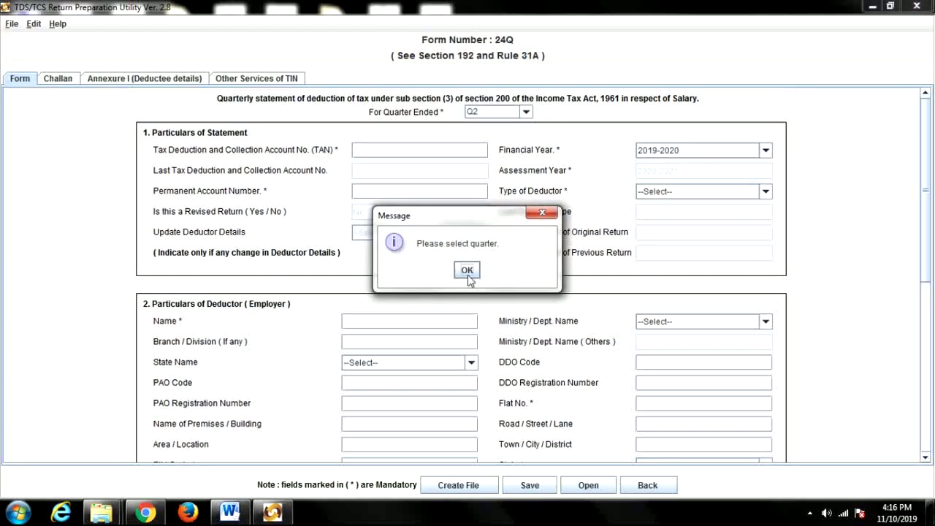
left_click(467, 269)
left_click(525, 111)
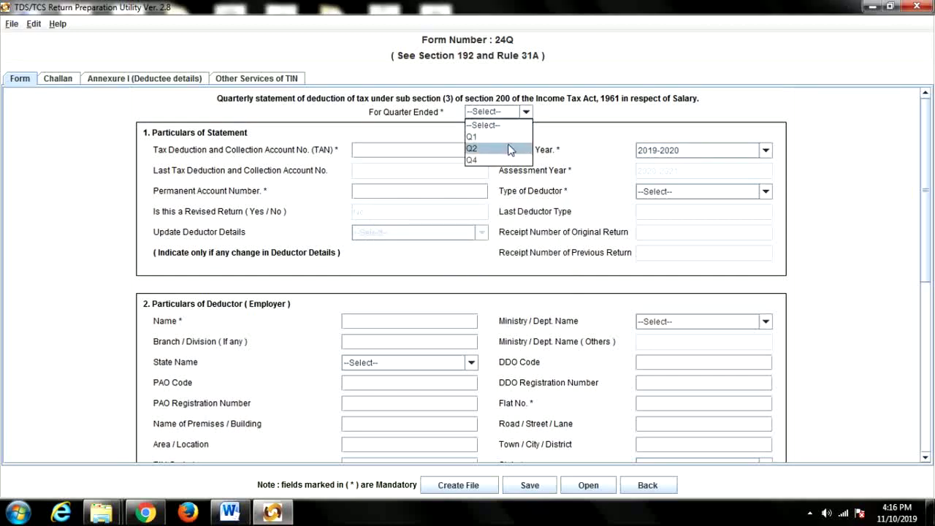
left_click(514, 149)
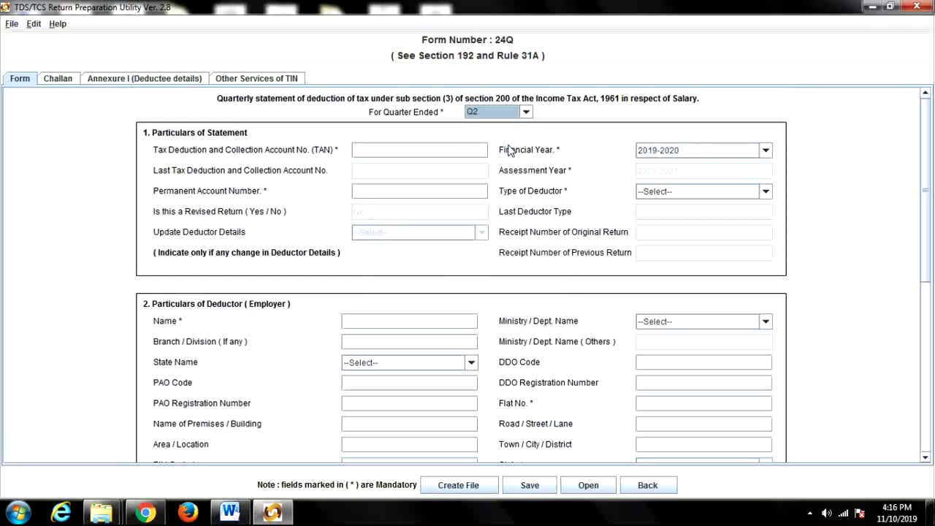
left_click(409, 153)
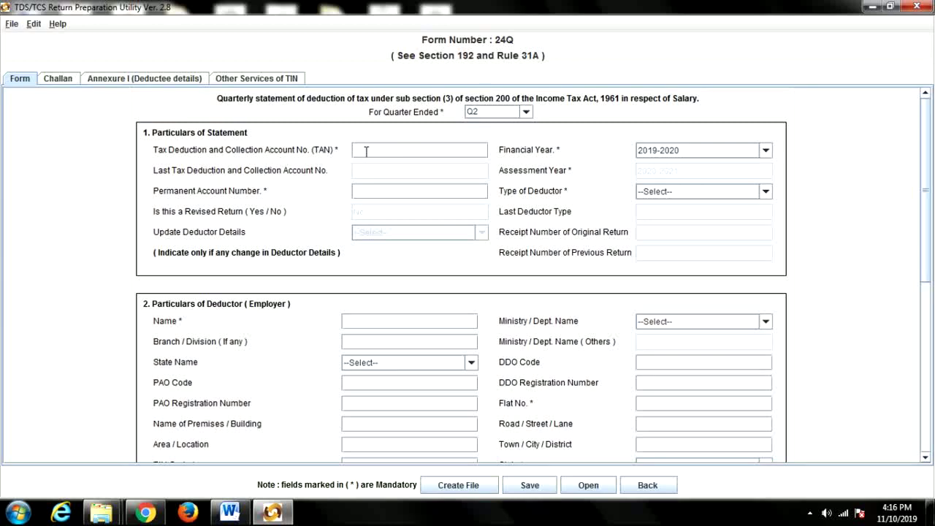
mouse_move(366, 152)
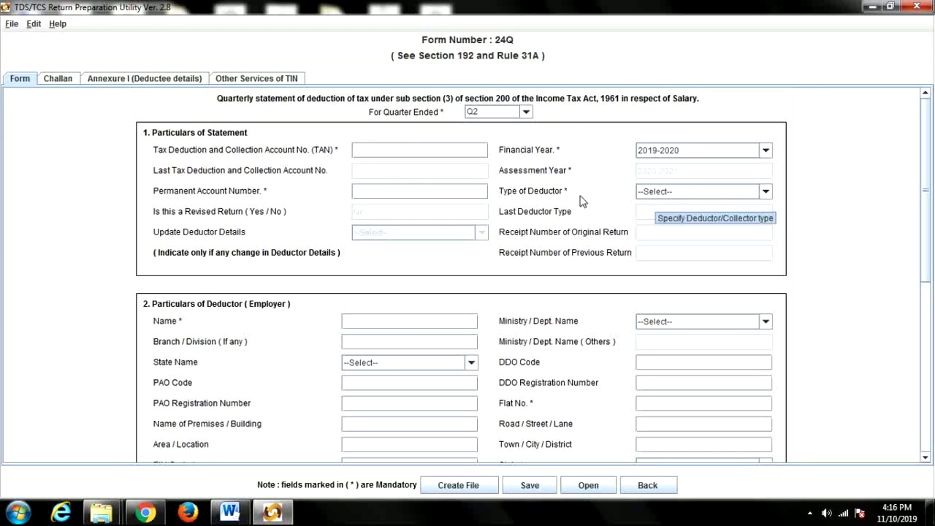
Choose State Government as the type of deductor and scroll to the deductor's particulars.
left_click(694, 191)
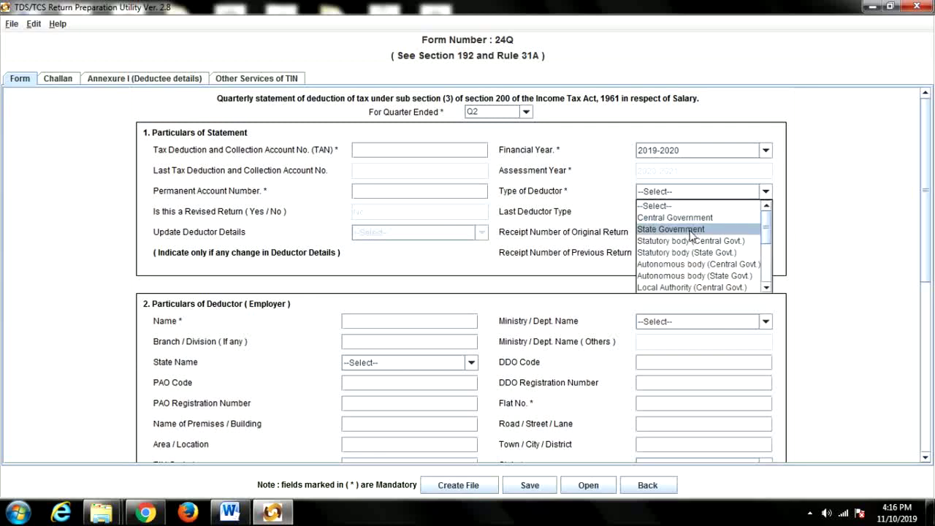
left_click(686, 229)
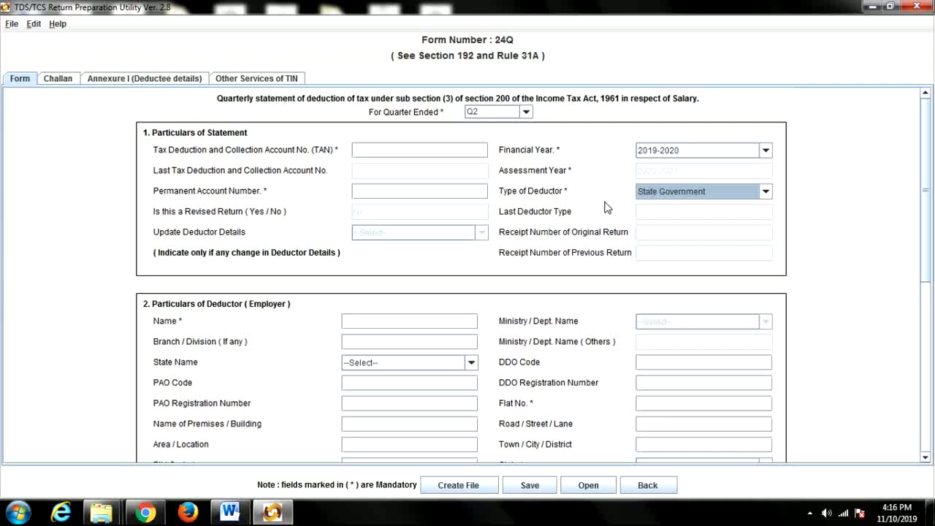
left_click(429, 193)
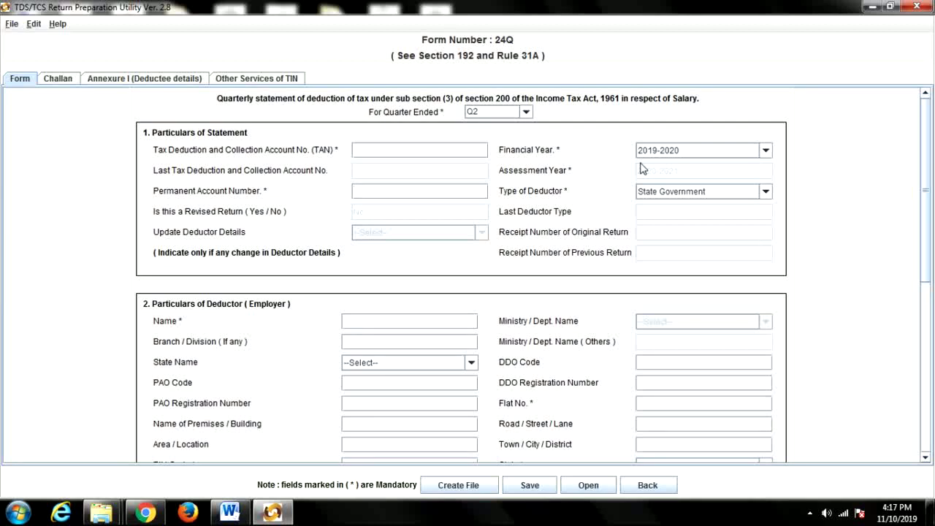
scroll(532, 271, "down", 5)
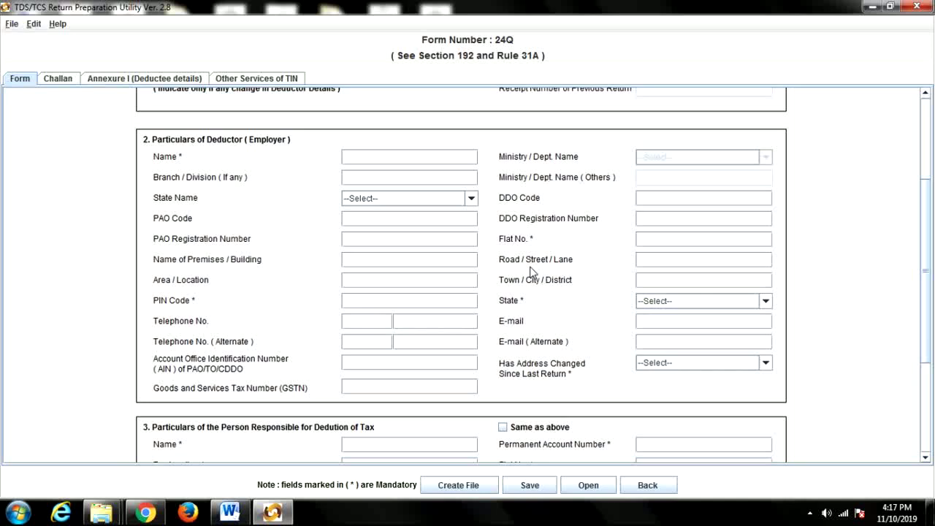
Choose Kerala as the deductor's state name.
left_click(437, 199)
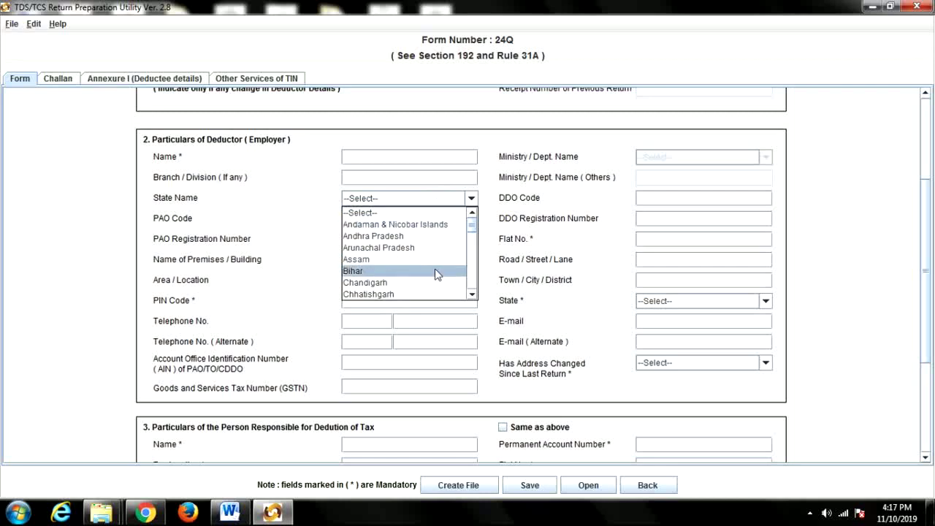
scroll(439, 271, "down", 2)
scroll(471, 253, "down", 4)
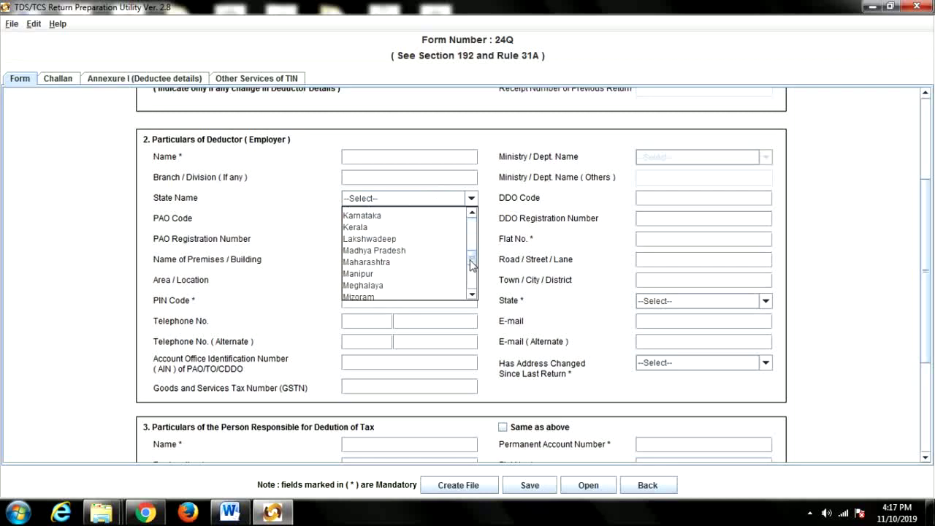
left_click(396, 225)
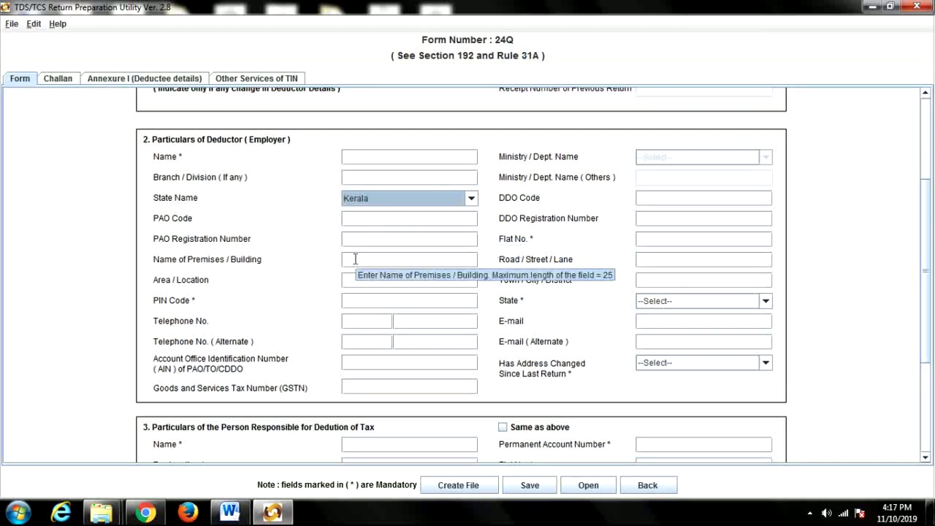
Step through the premises, area, PIN and AIN fields, then view the Word AIN list.
left_click(355, 259)
left_click(356, 281)
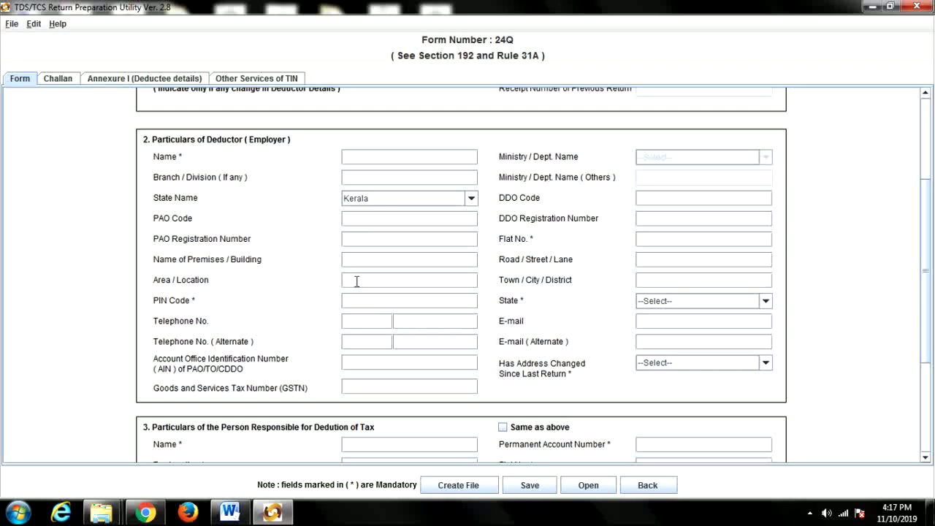
left_click(363, 300)
left_click(361, 362)
left_click(234, 516)
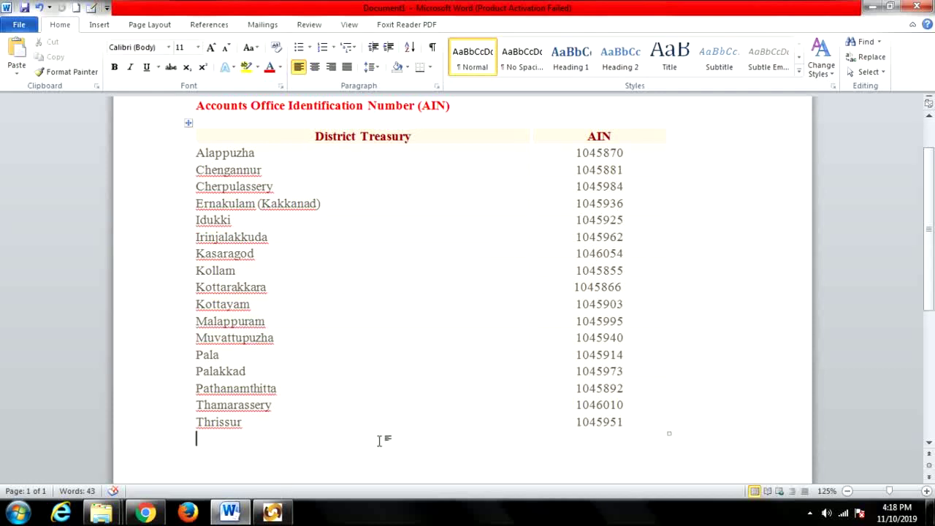
Return from Word to the Form 24Q utility window.
mouse_move(272, 514)
left_click(273, 513)
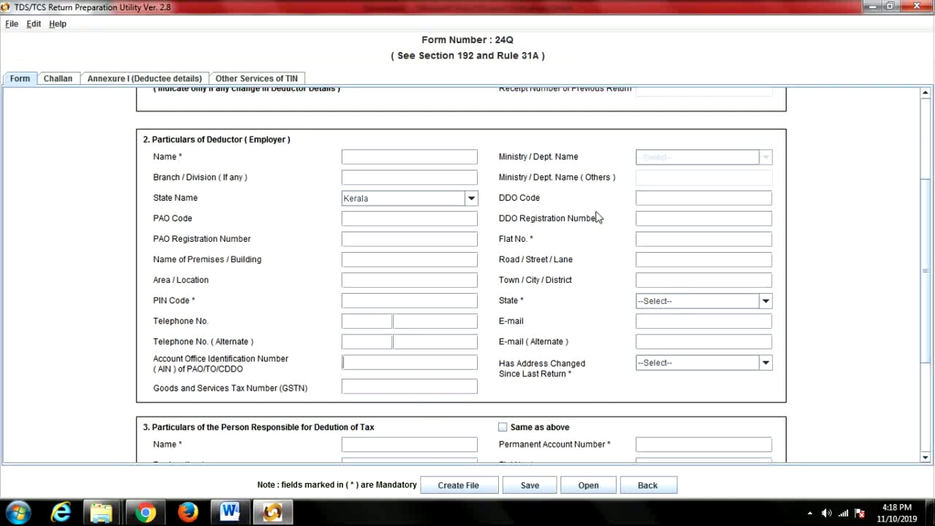
Step past the DDO code, registration and flat fields and pick Kerala as address state.
left_click(659, 199)
left_click(653, 216)
left_click(660, 245)
left_click(668, 302)
scroll(674, 374, "down", 5)
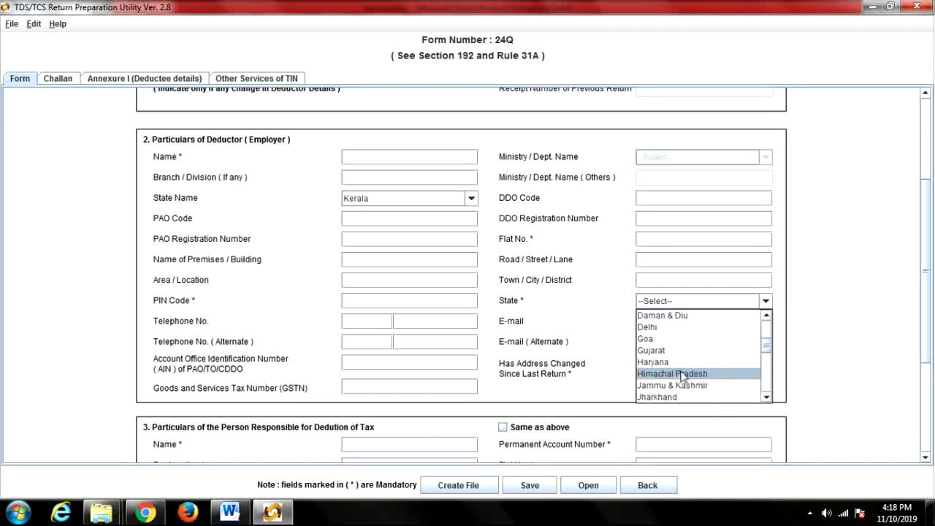
left_click(668, 350)
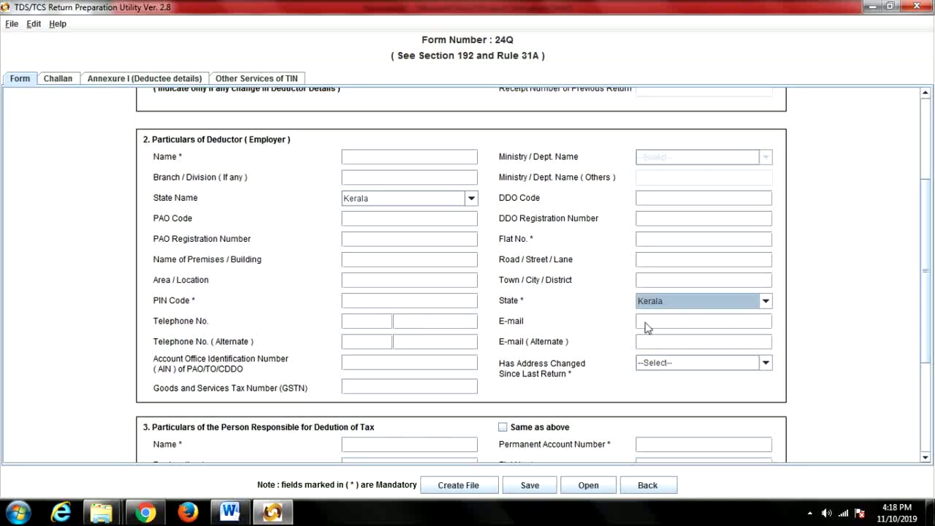
Set Has Address Changed Since Last Return to No.
left_click(688, 363)
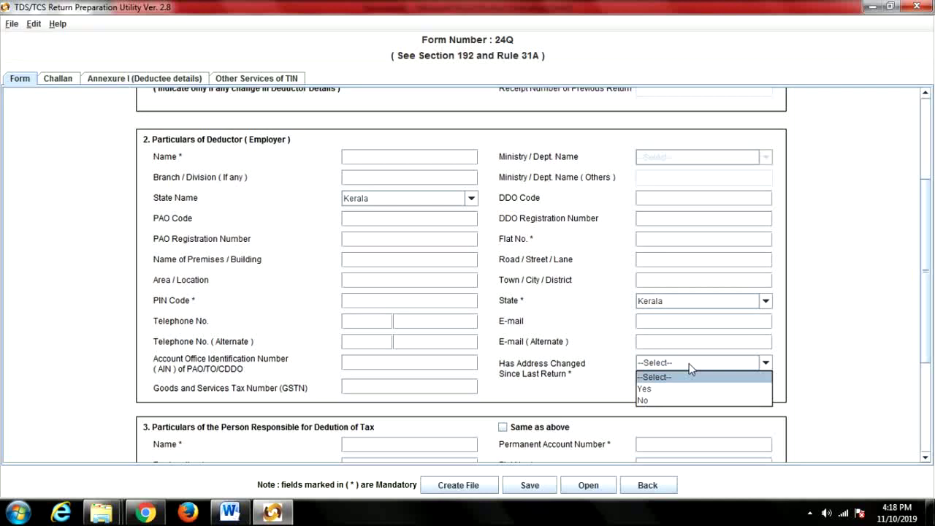
left_click(666, 401)
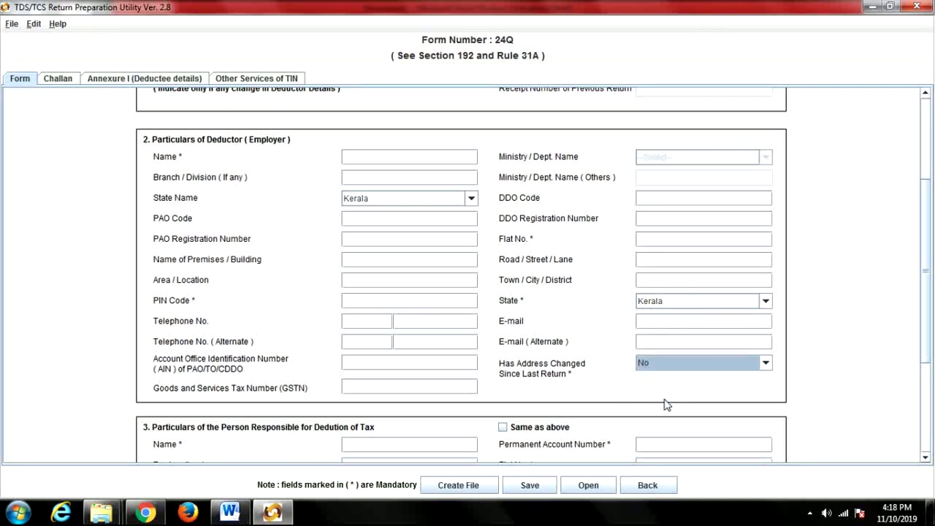
left_click(441, 390)
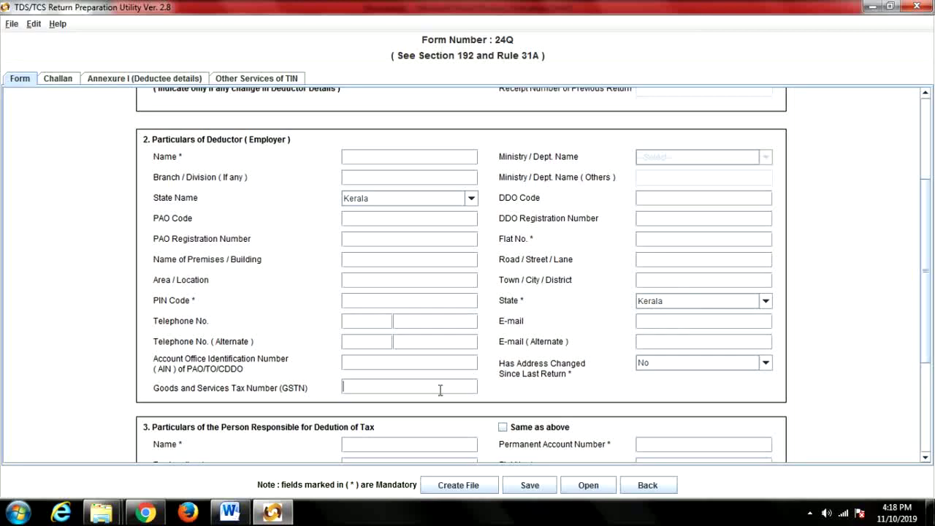
scroll(872, 282, "down", 5)
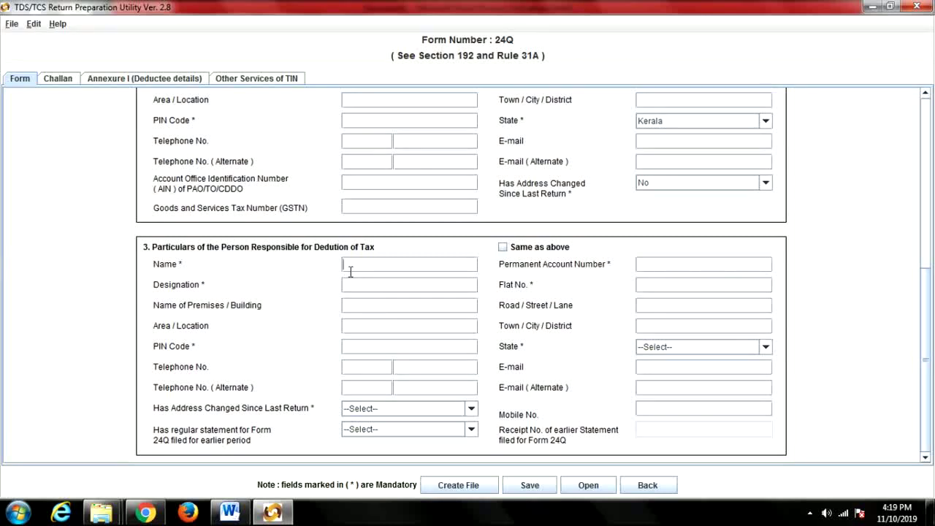
Choose Kerala as the responsible person's state.
left_click(371, 288)
left_click(654, 267)
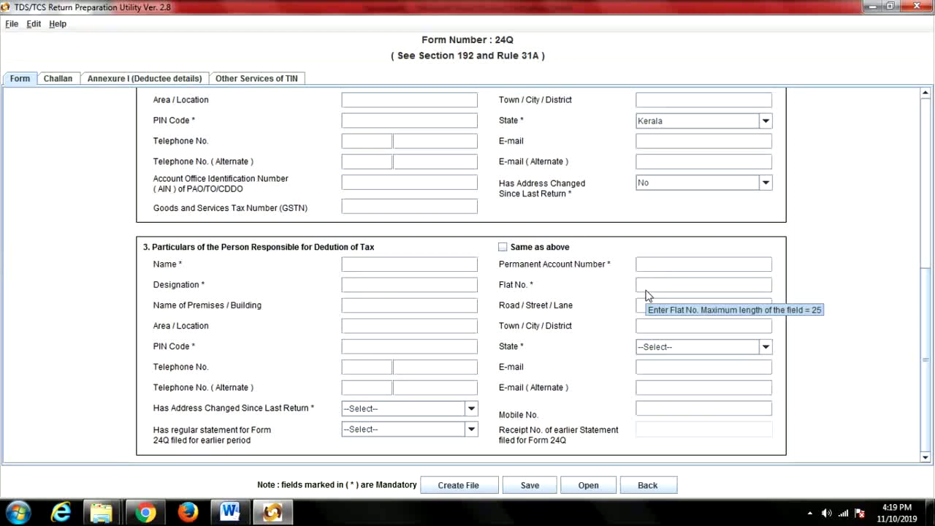
left_click(360, 348)
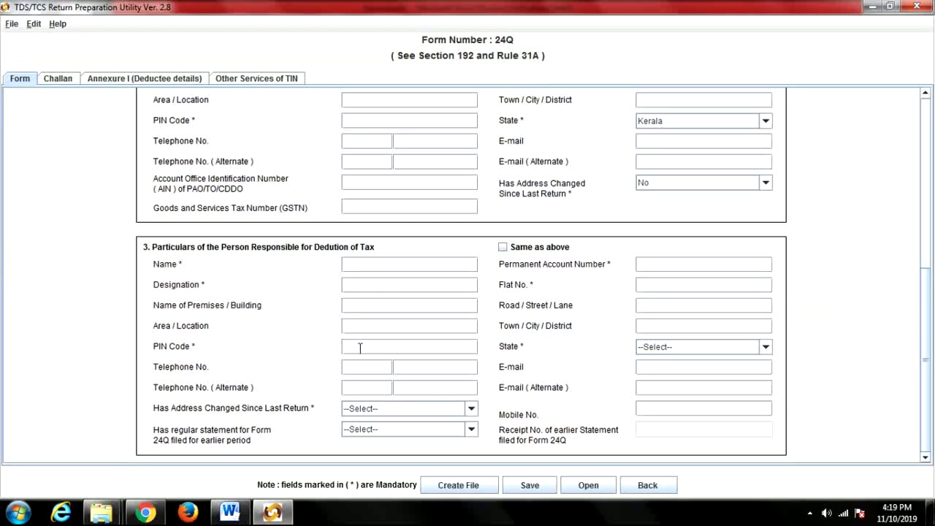
left_click(679, 354)
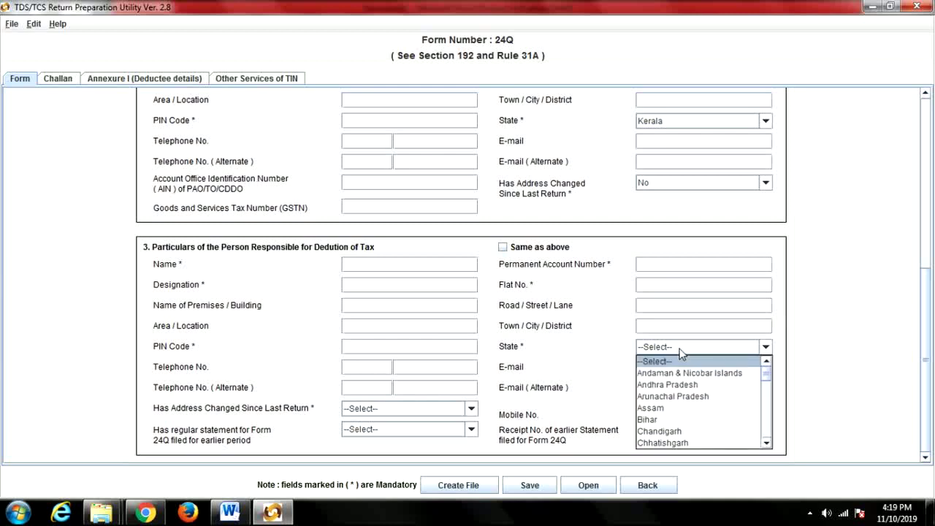
scroll(723, 409, "down", 2)
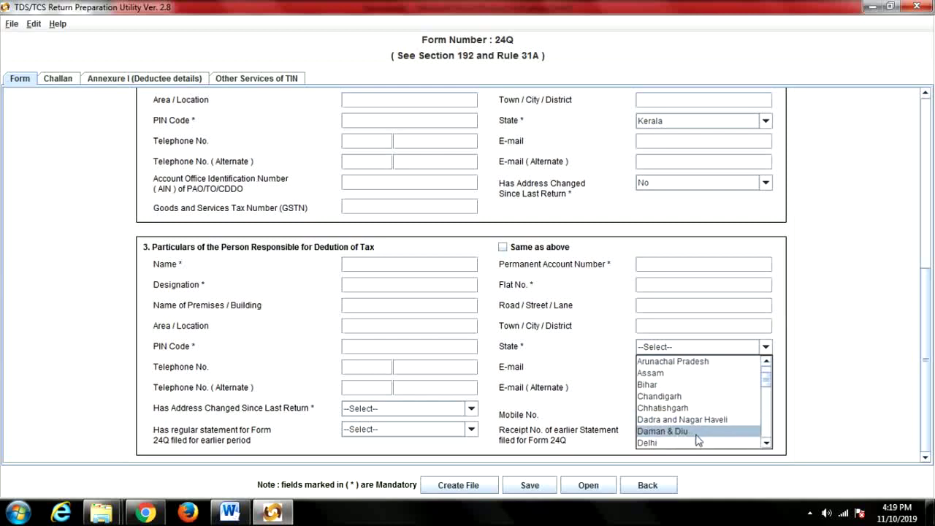
scroll(694, 402, "down", 3)
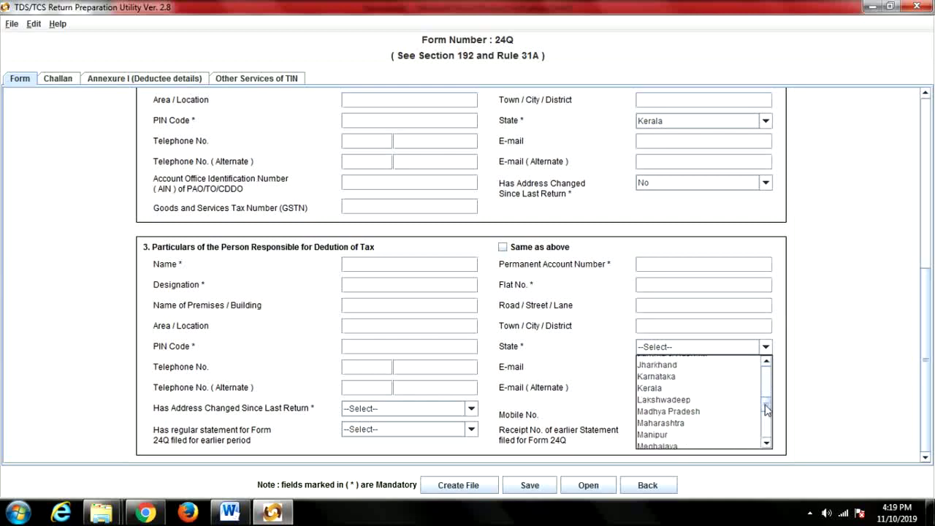
left_click(685, 391)
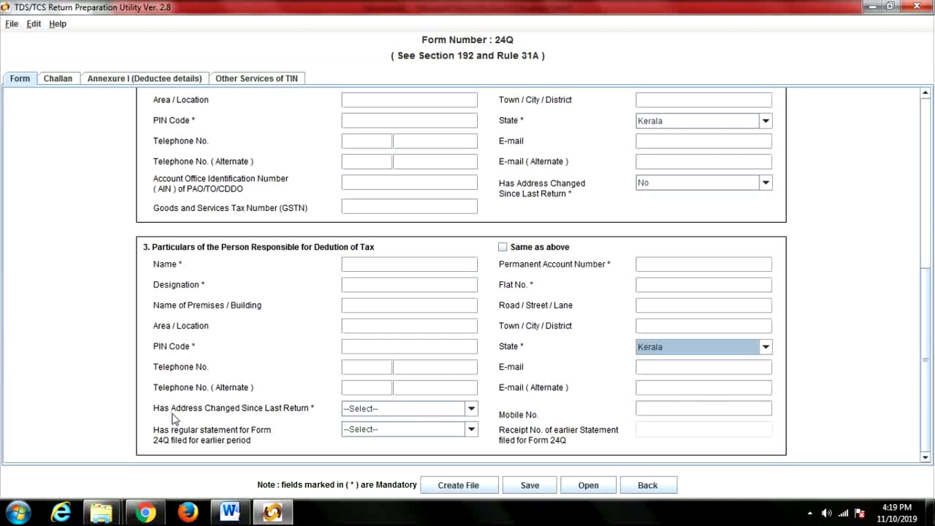
Set address changed to No and regular statement filed earlier to Yes.
left_click(470, 411)
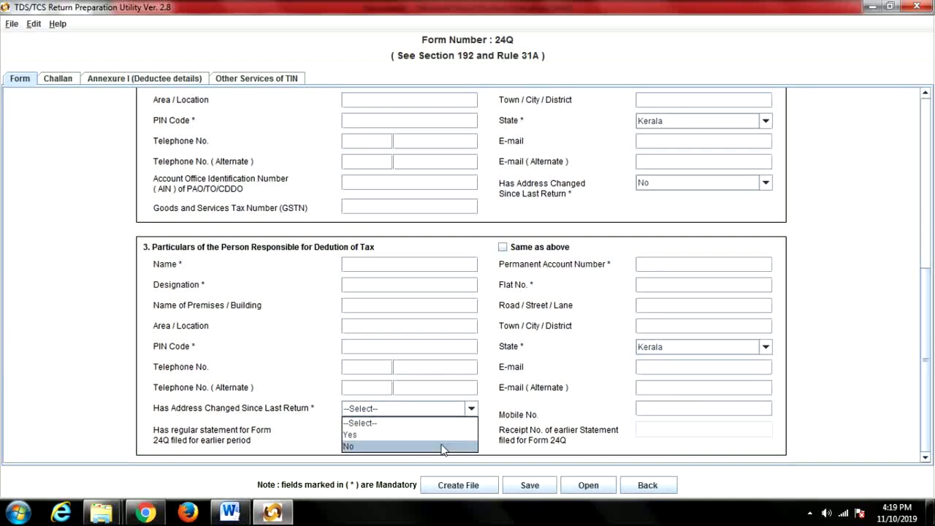
left_click(364, 449)
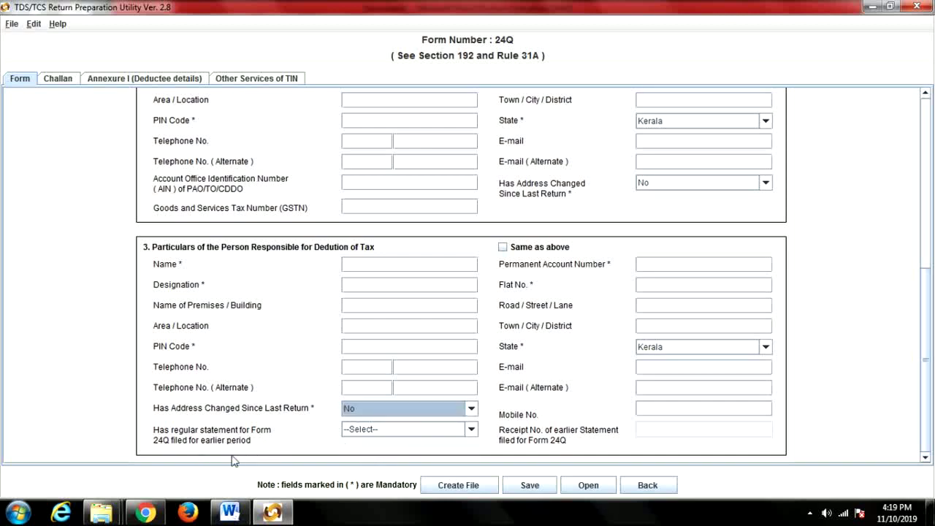
left_click(470, 430)
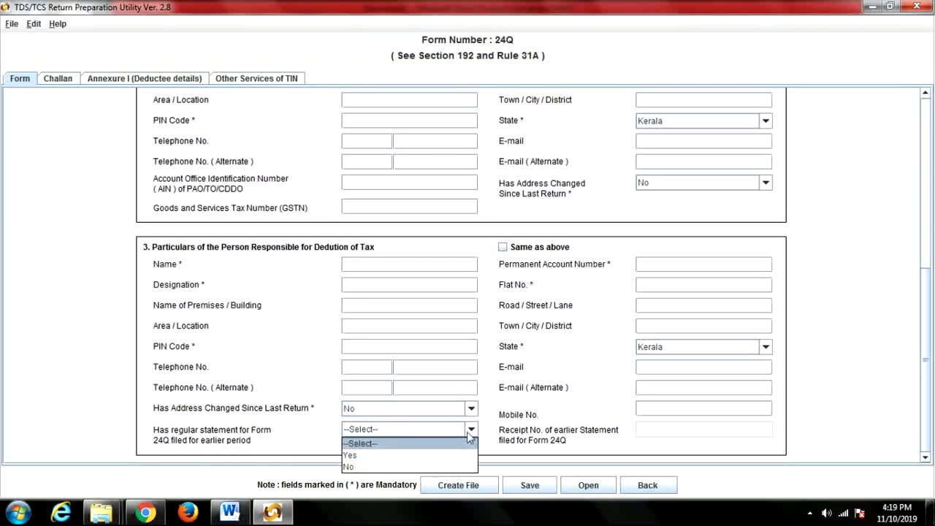
left_click(444, 455)
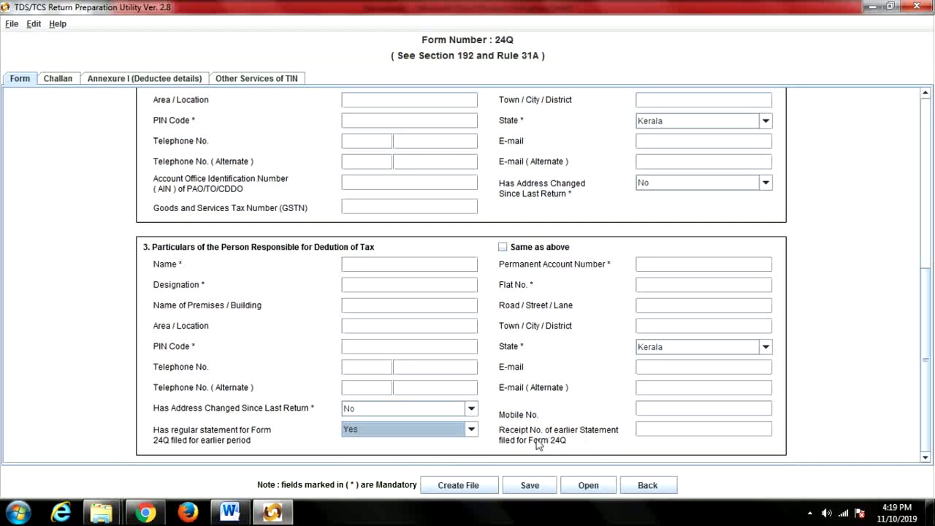
left_click(647, 432)
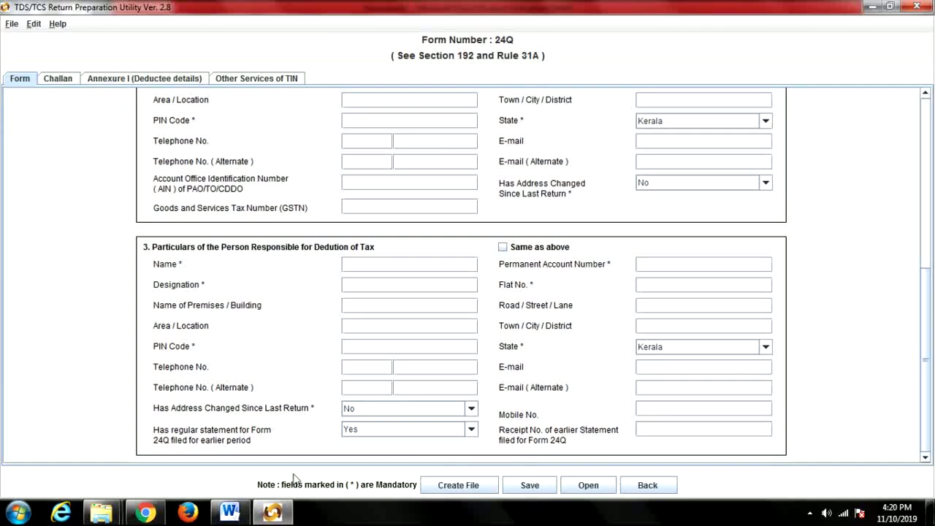
left_click(145, 512)
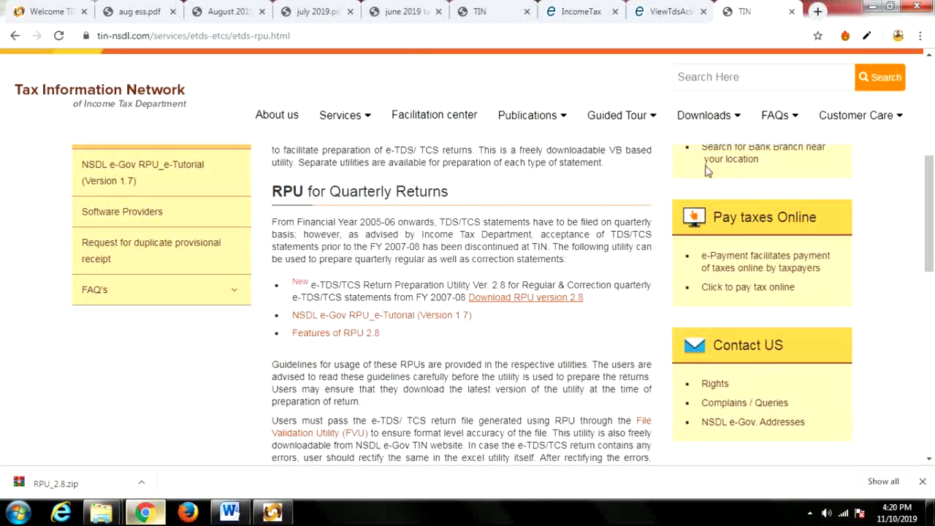
left_click(664, 12)
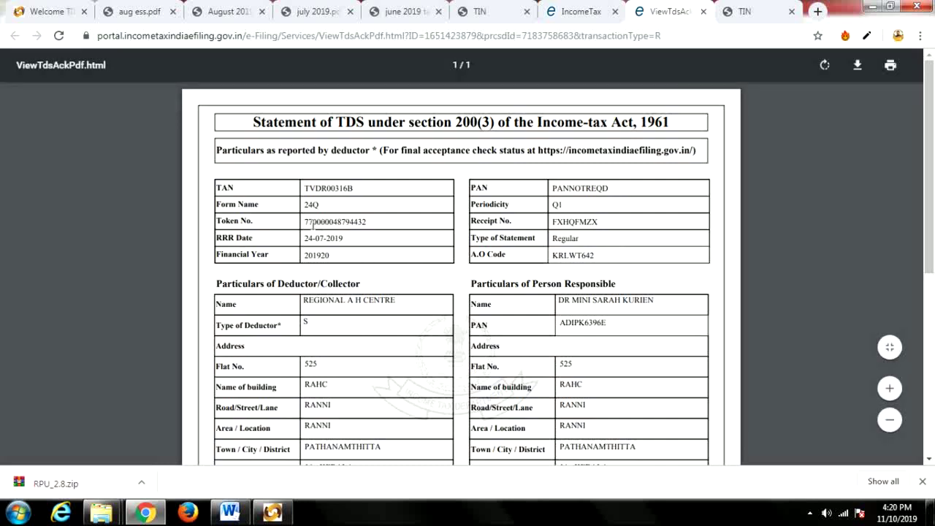
left_click_drag(304, 222, 370, 223)
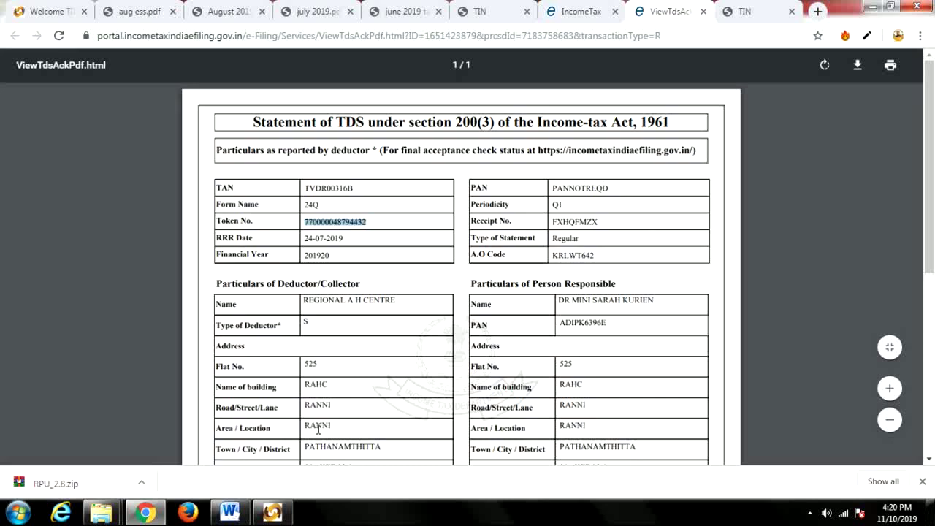
left_click(272, 511)
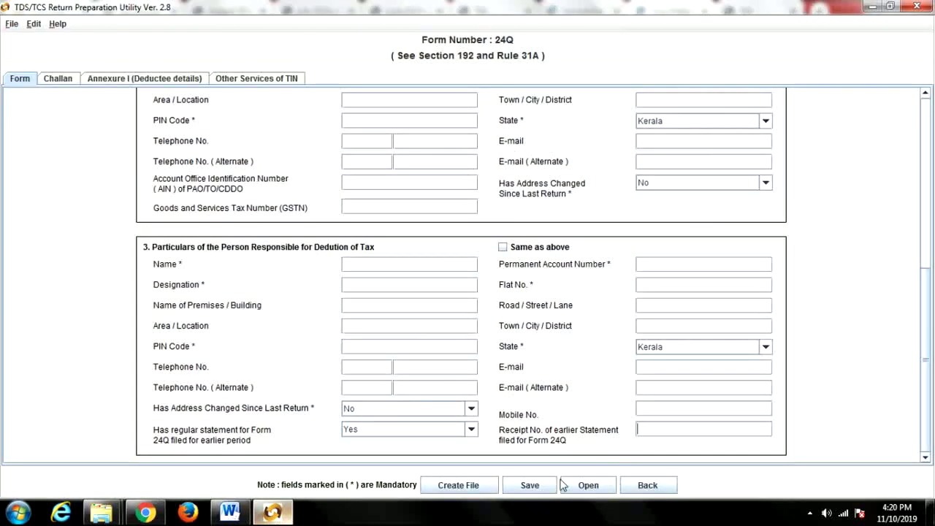
left_click(648, 428)
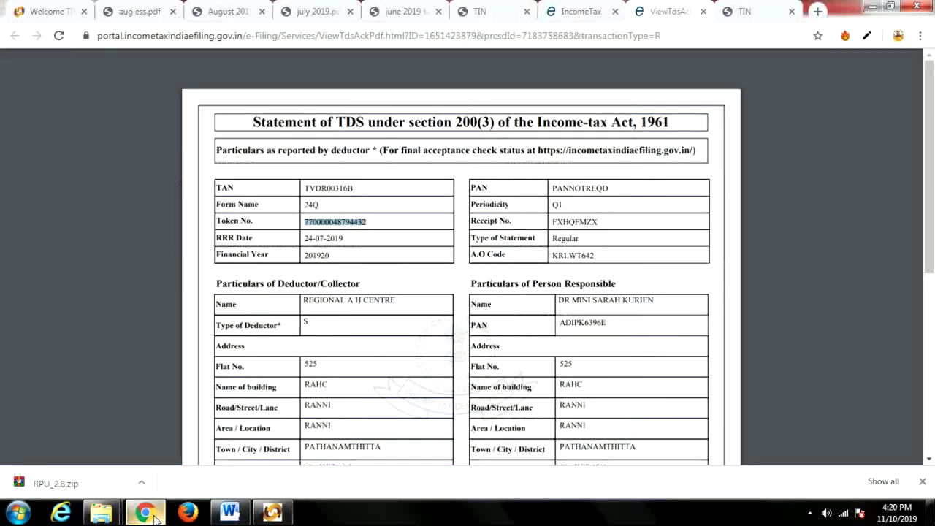
left_click(145, 512)
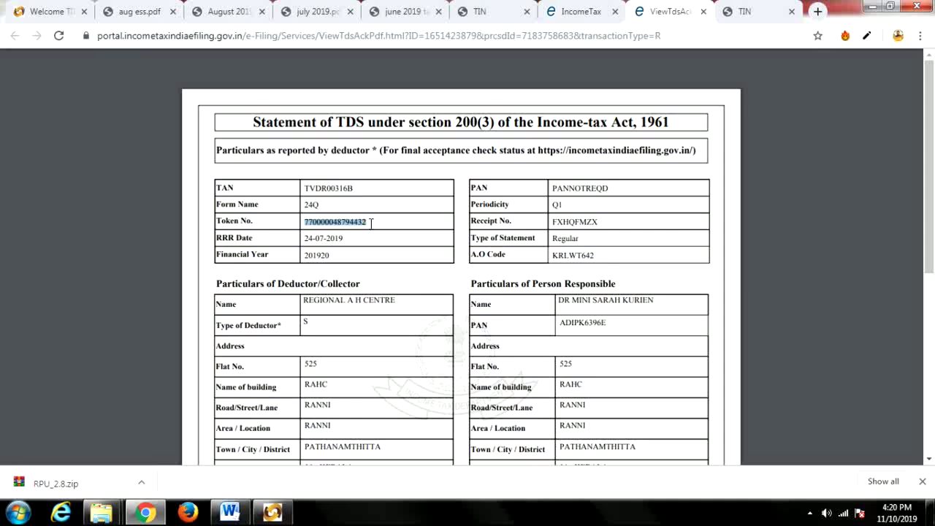
left_click(273, 512)
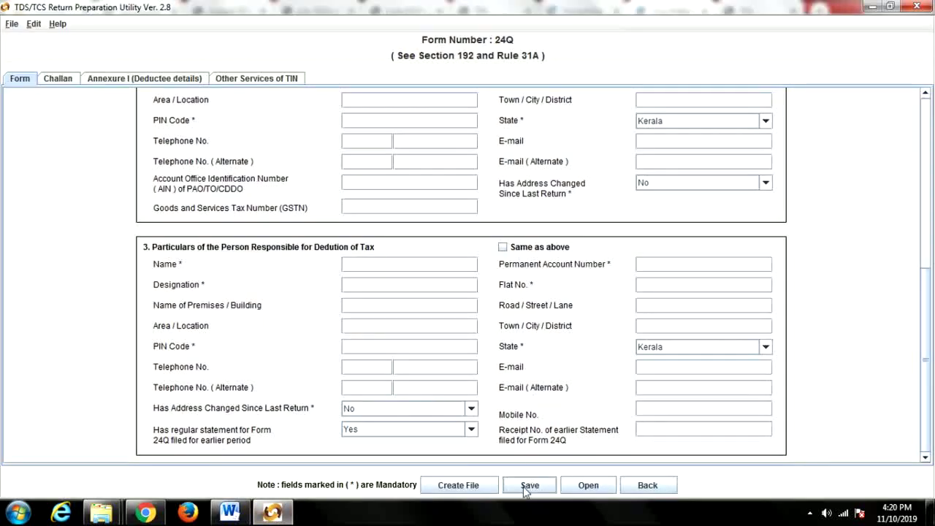
Review the deductor's PAN entry near the top of the form, then scroll back down.
scroll(563, 402, "up", 5)
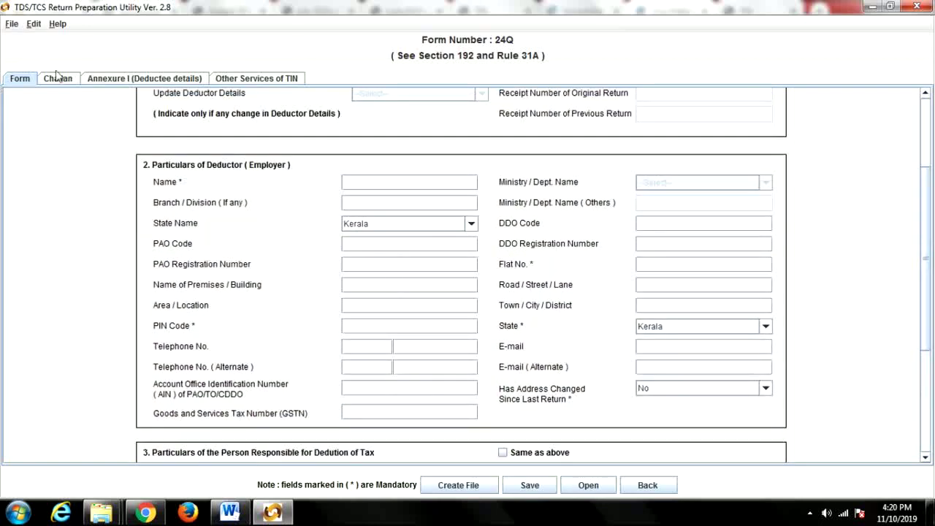
scroll(597, 329, "up", 3)
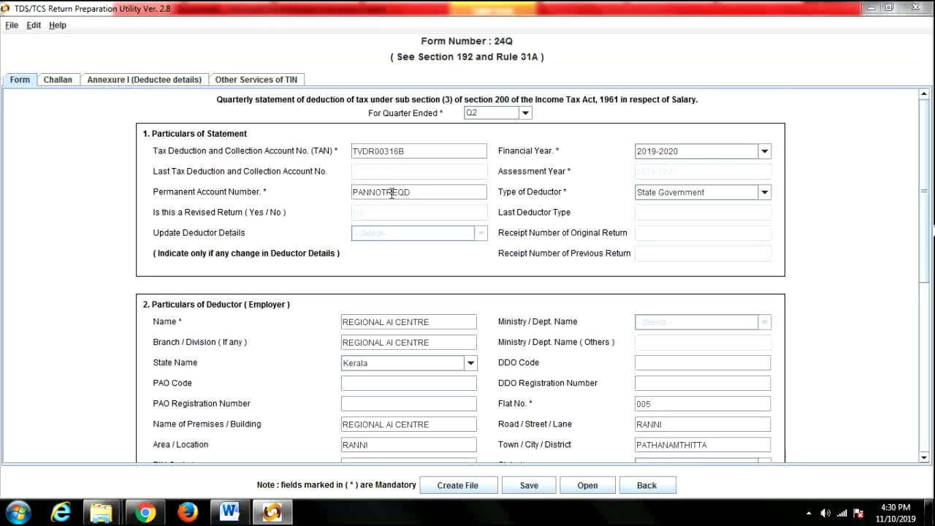
left_click(387, 194)
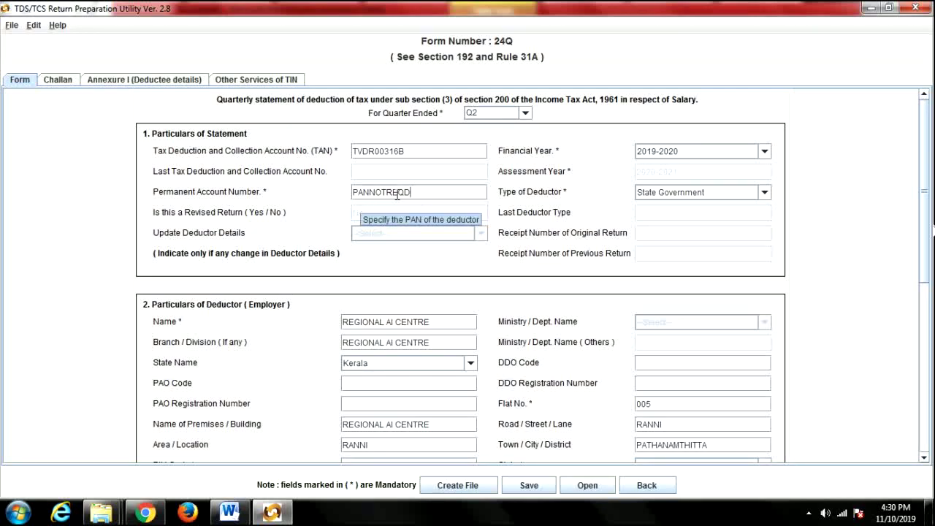
scroll(850, 296, "down", 3)
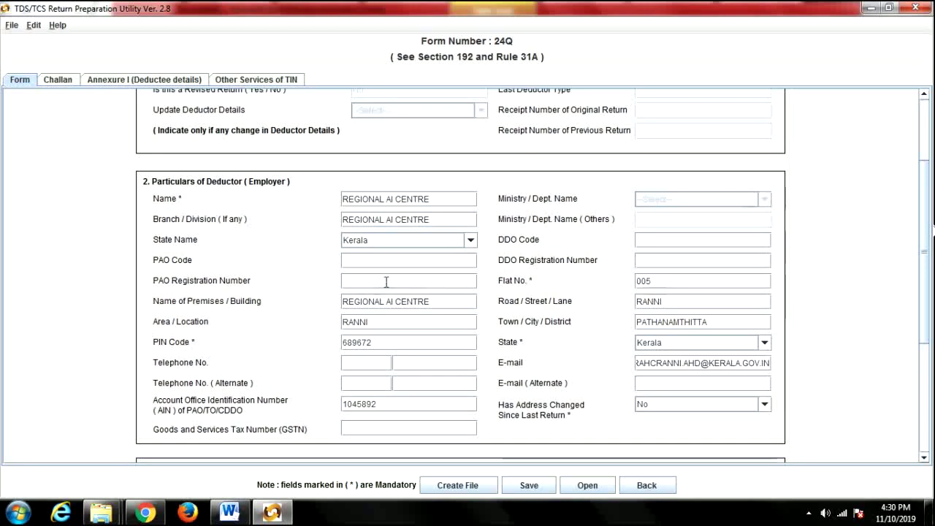
scroll(852, 307, "down", 2)
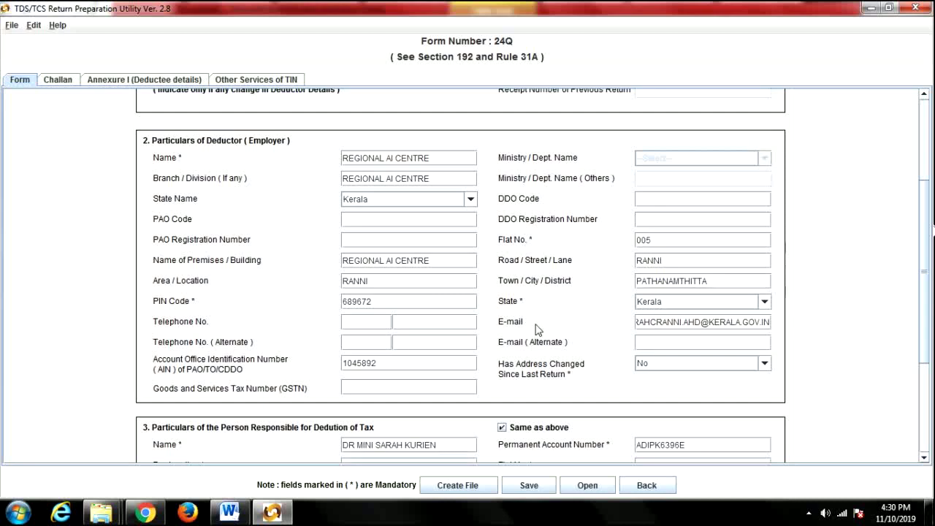
Select the deductor's AIN value and check the earlier statement's receipt number.
left_click(382, 362)
key("ctrl+a")
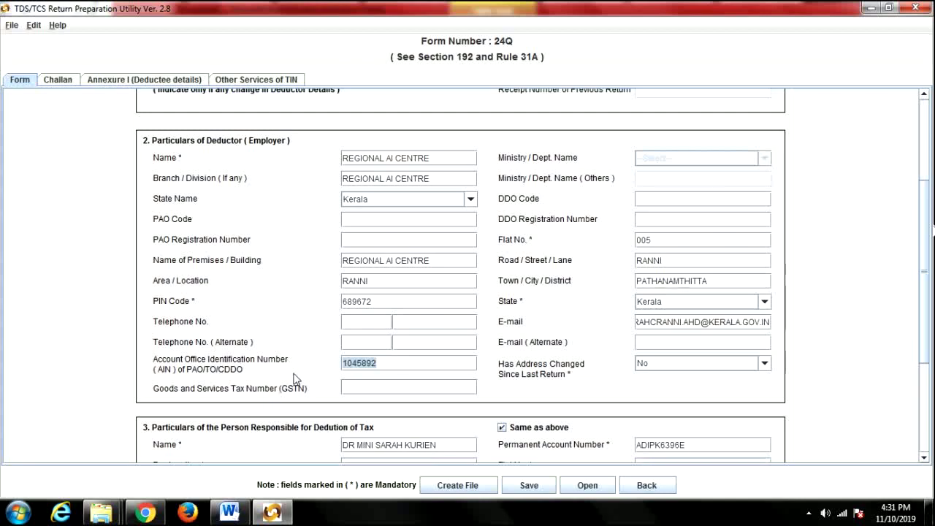
scroll(774, 400, "down", 3)
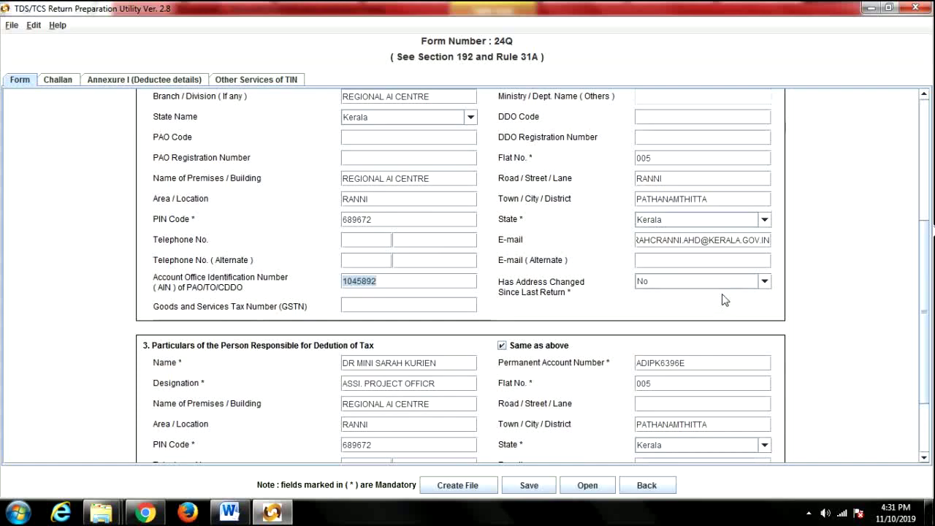
scroll(461, 357, "down", 3)
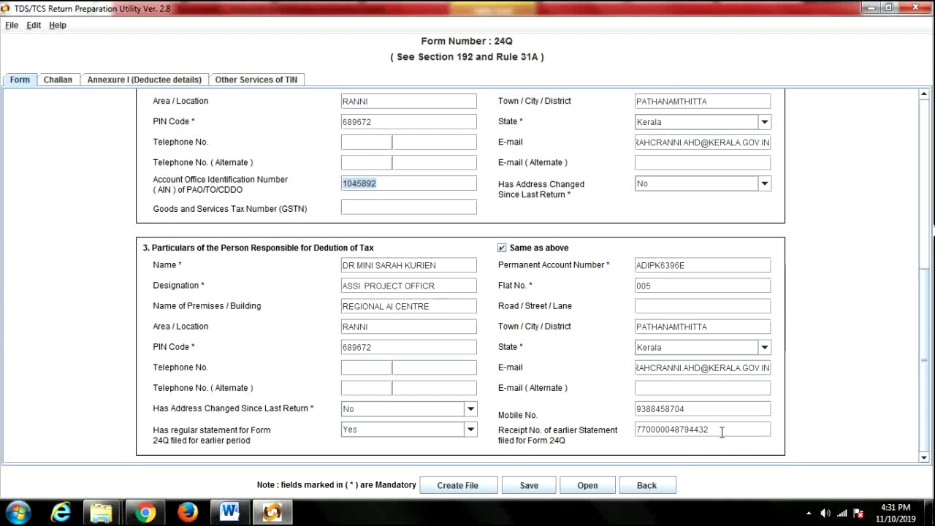
left_click_drag(712, 432, 629, 432)
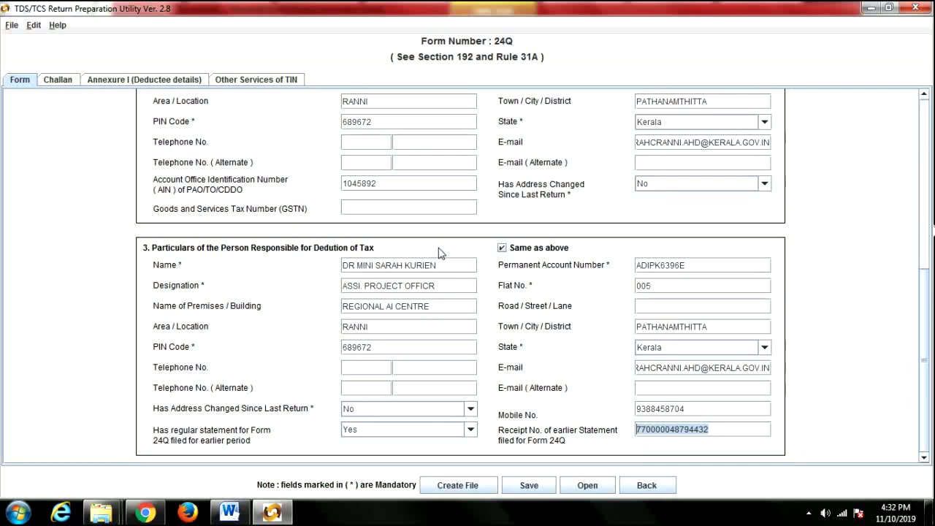
left_click(529, 487)
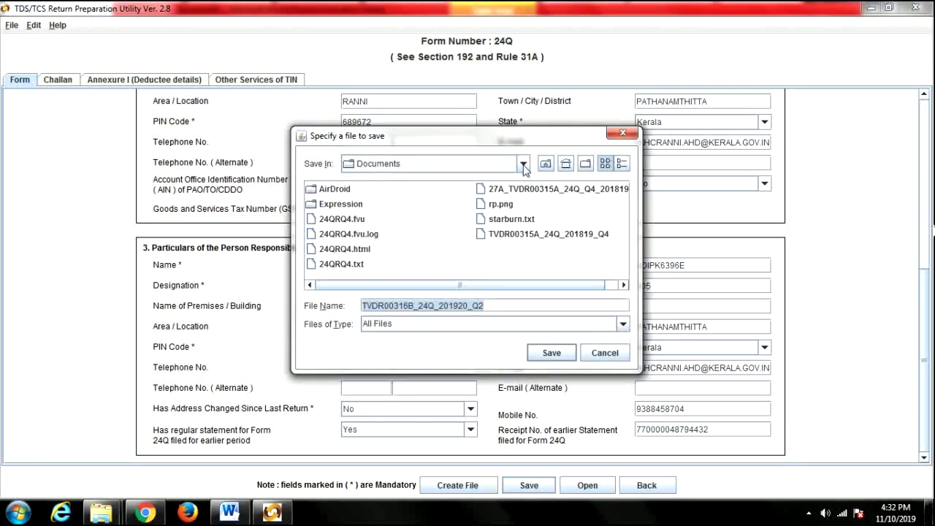
left_click(523, 164)
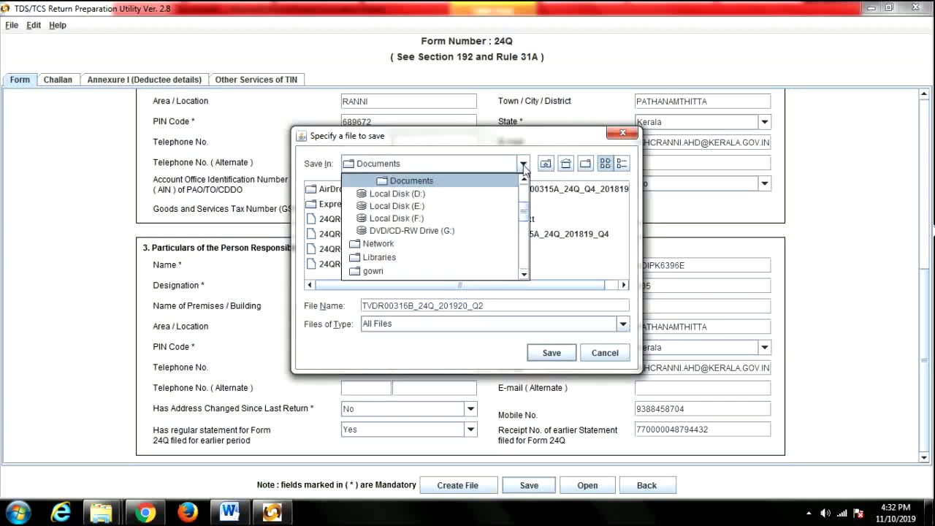
scroll(523, 194, "up", 1)
scroll(523, 193, "up", 2)
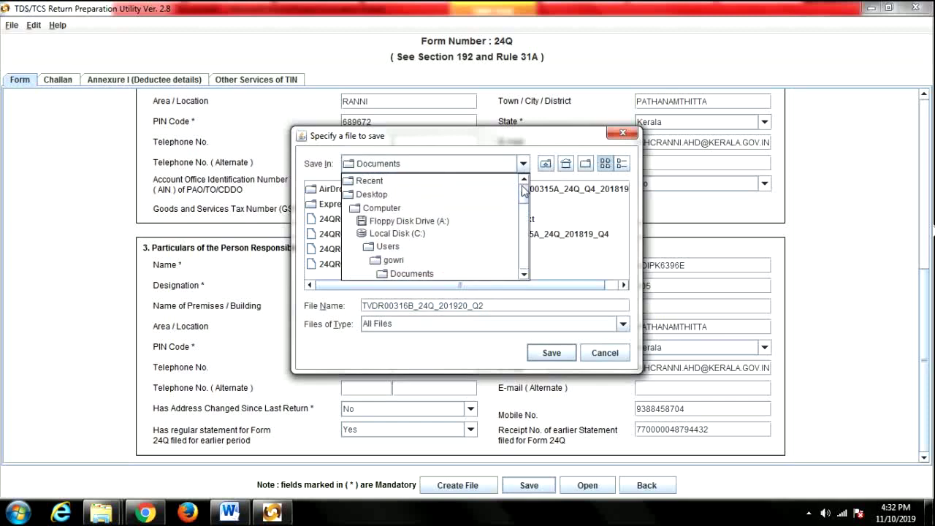
left_click(438, 202)
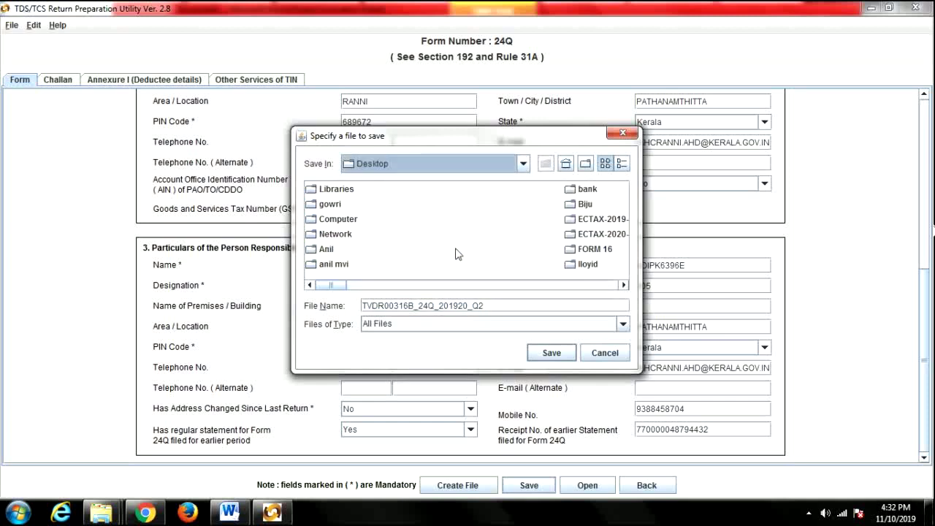
left_click(624, 286)
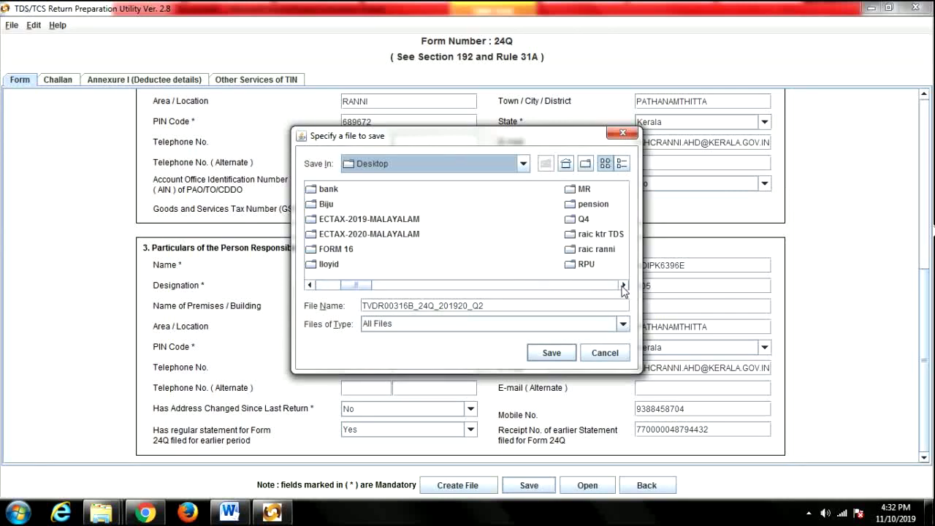
left_click(623, 286)
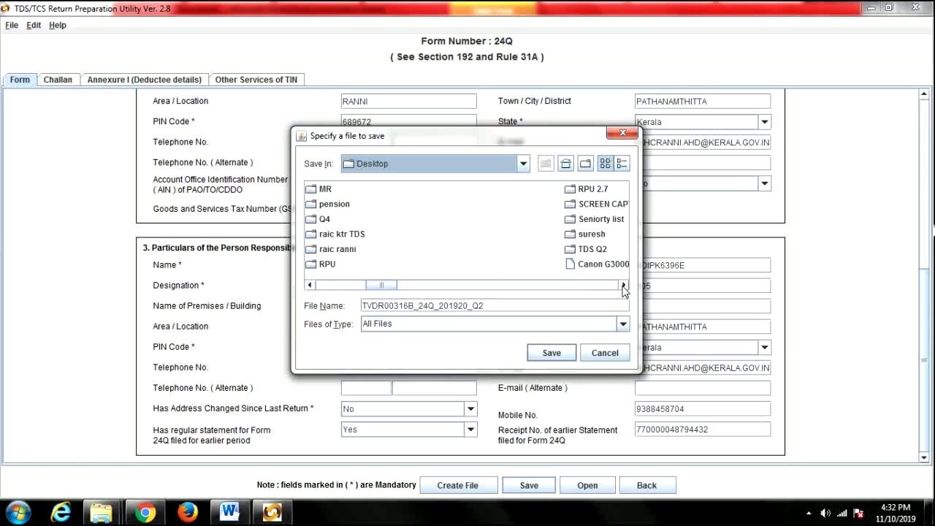
left_click(595, 252)
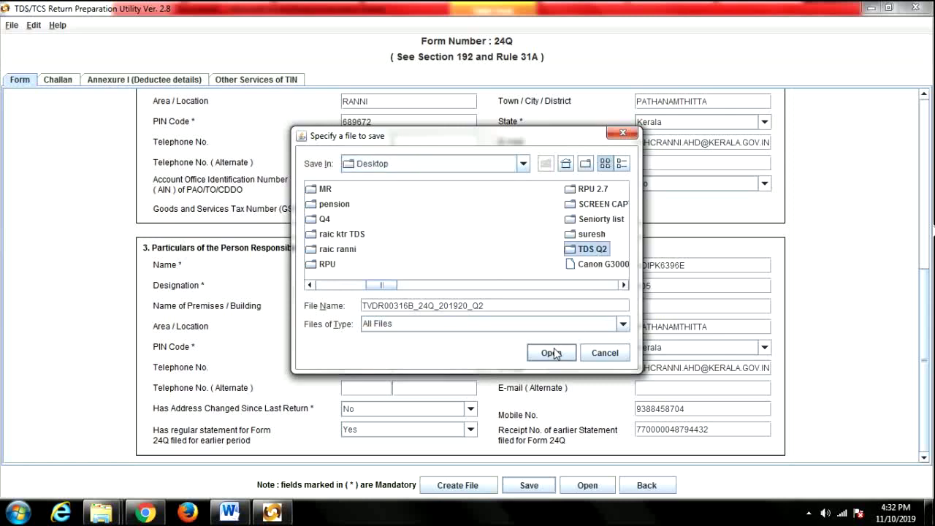
left_click(553, 353)
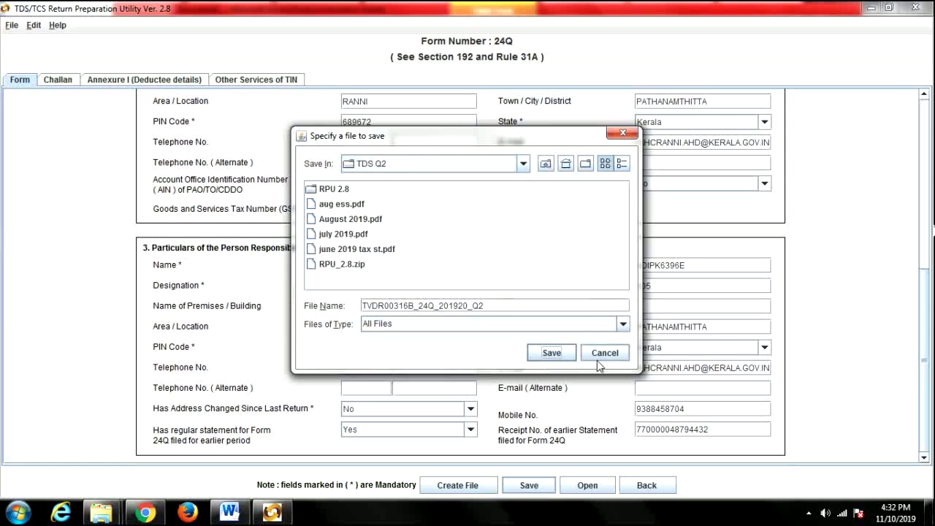
left_click(555, 357)
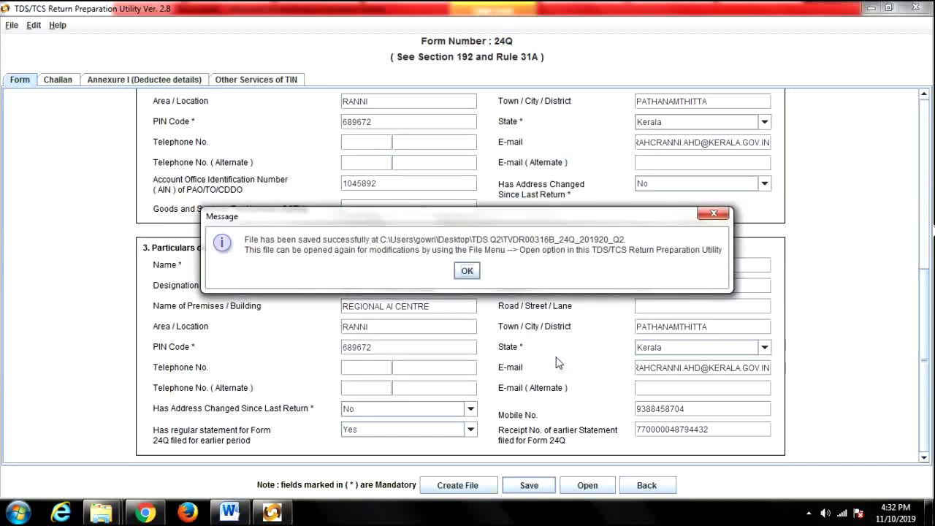
left_click(465, 273)
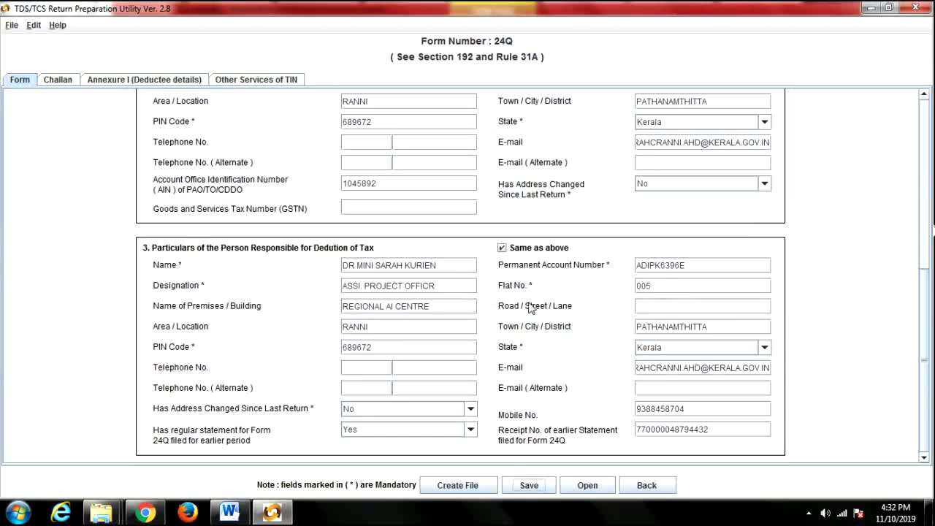
Go to the Challan table, start adding challan rows, and switch to Chrome to check challan details.
left_click(56, 80)
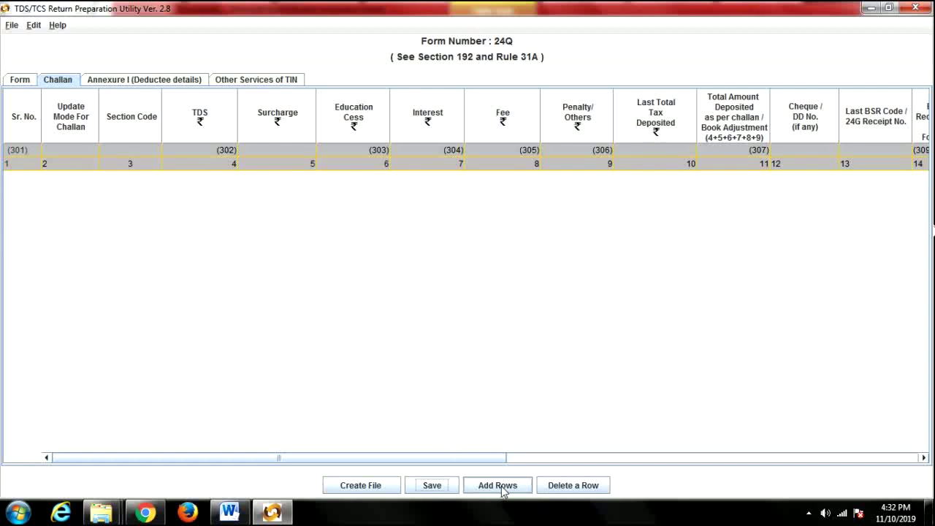
left_click(501, 488)
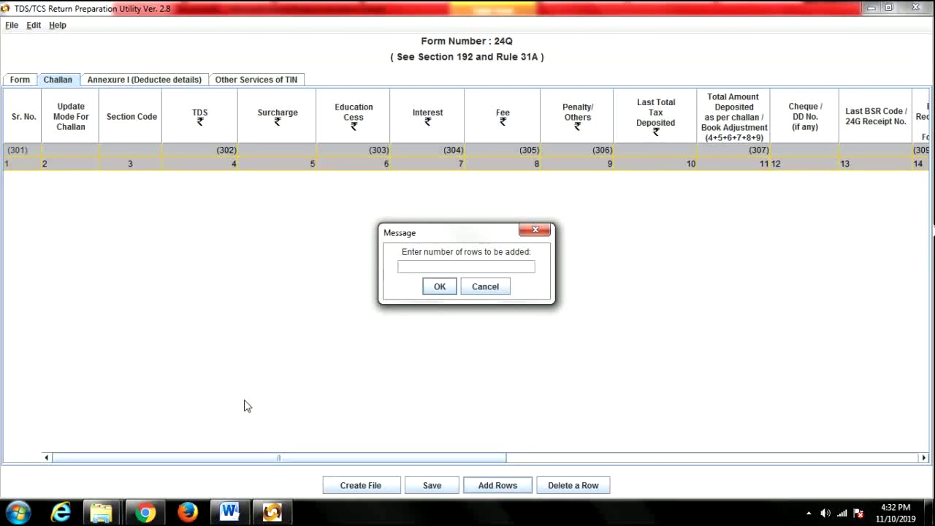
left_click(148, 514)
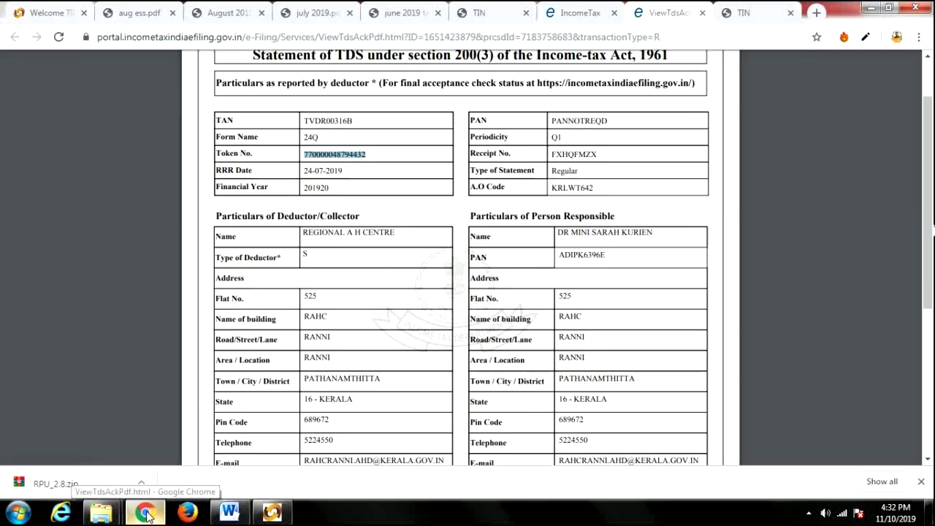
Review the July–September 2019 BIN details in Chrome, then add three challan rows in RPU.
left_click(53, 12)
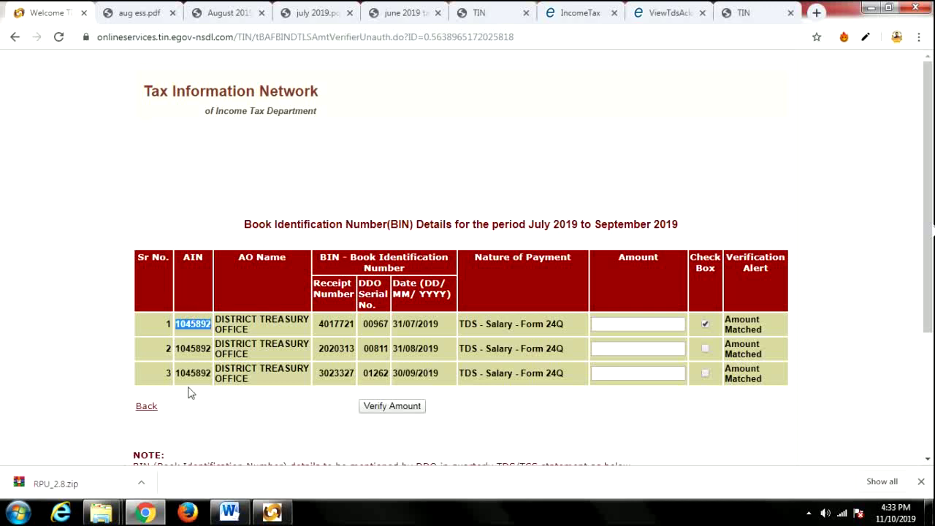
left_click(271, 511)
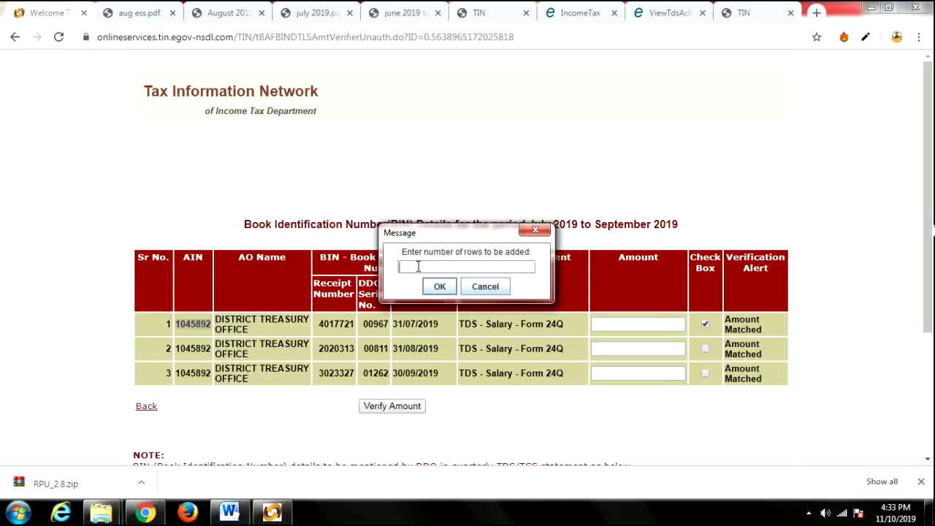
left_click(439, 286)
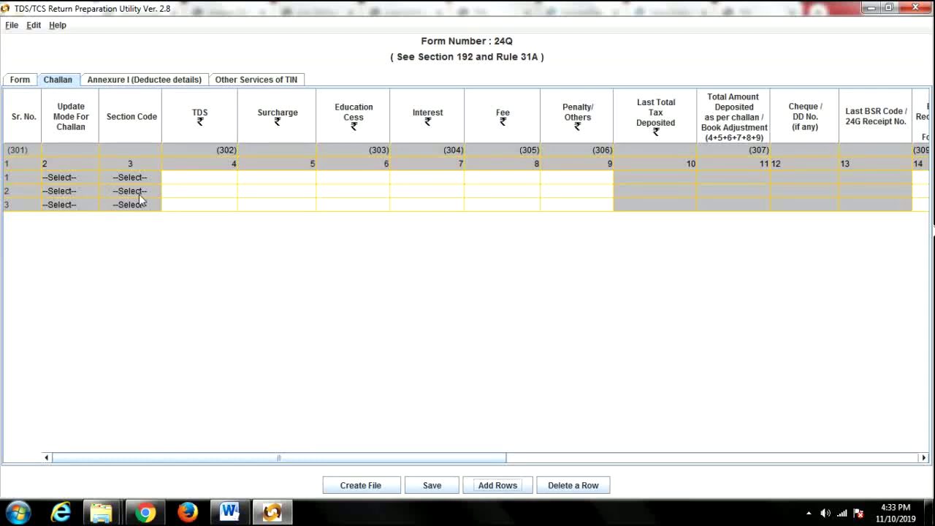
Check the section code and TDS cells of the three empty challan rows, then return to the BIN page.
left_click(66, 178)
left_click(107, 178)
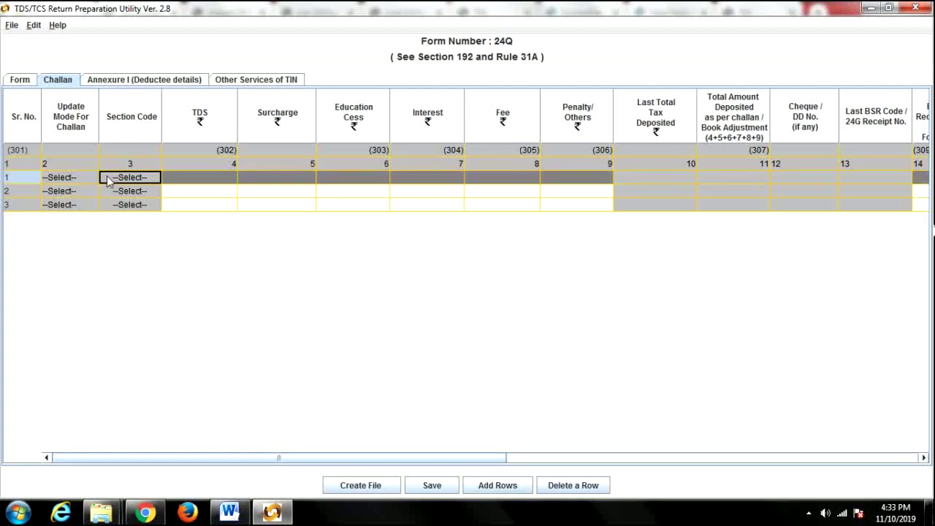
left_click(196, 179)
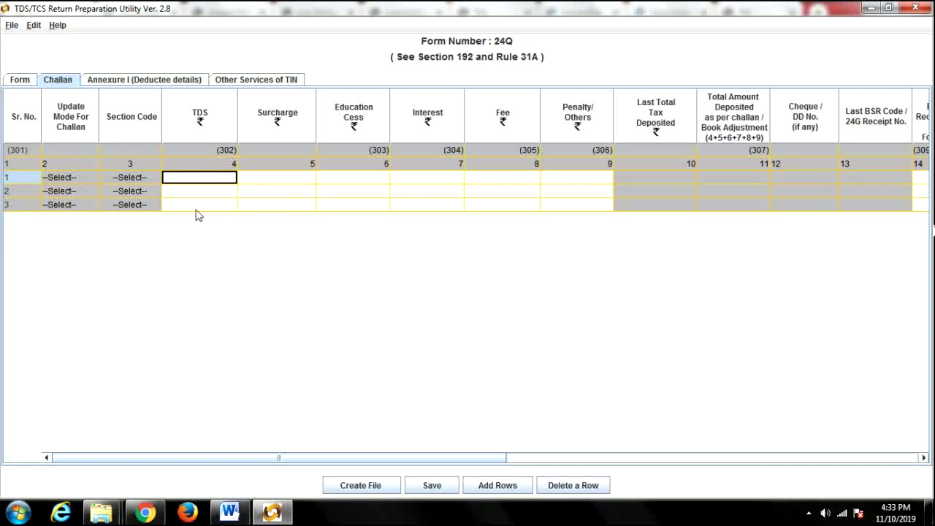
left_click(188, 192)
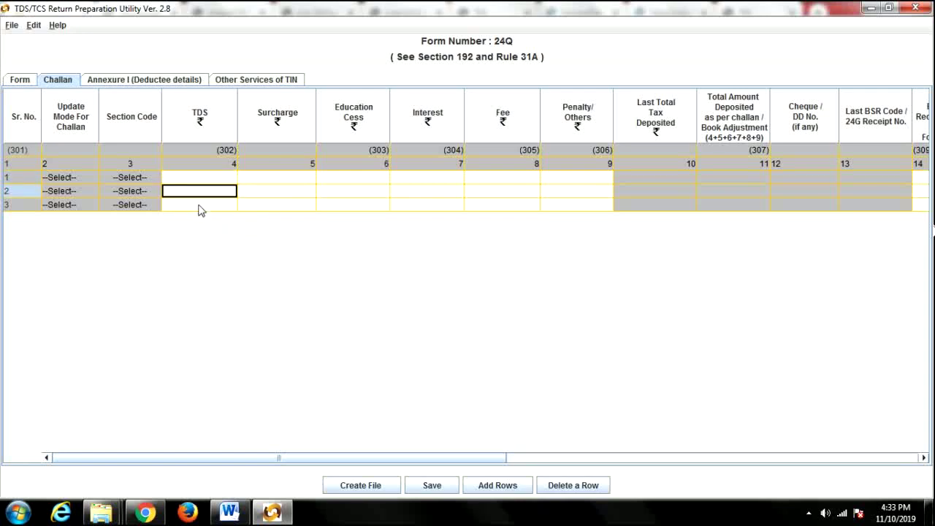
left_click(201, 207)
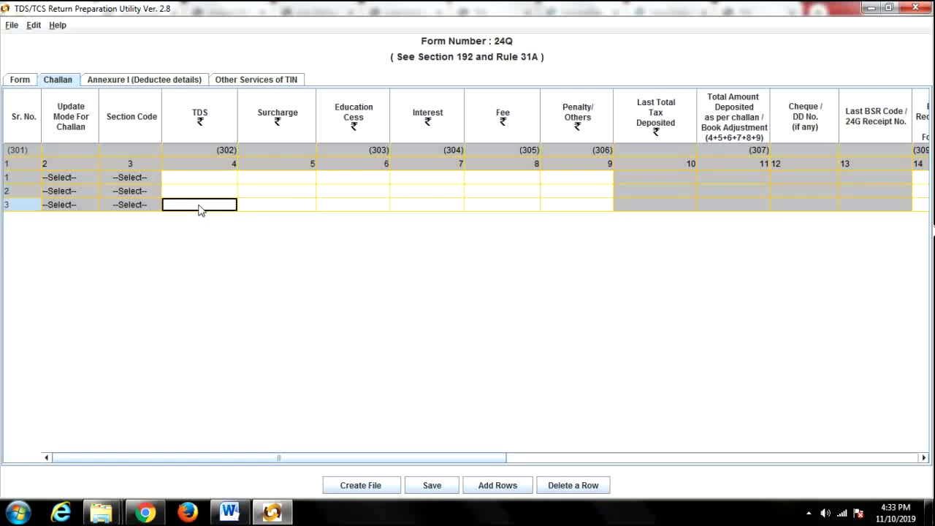
left_click(146, 514)
Consult the BIN details and August 2019 salary statement, then begin entering 25500 as the first challan's TDS.
left_click(491, 176)
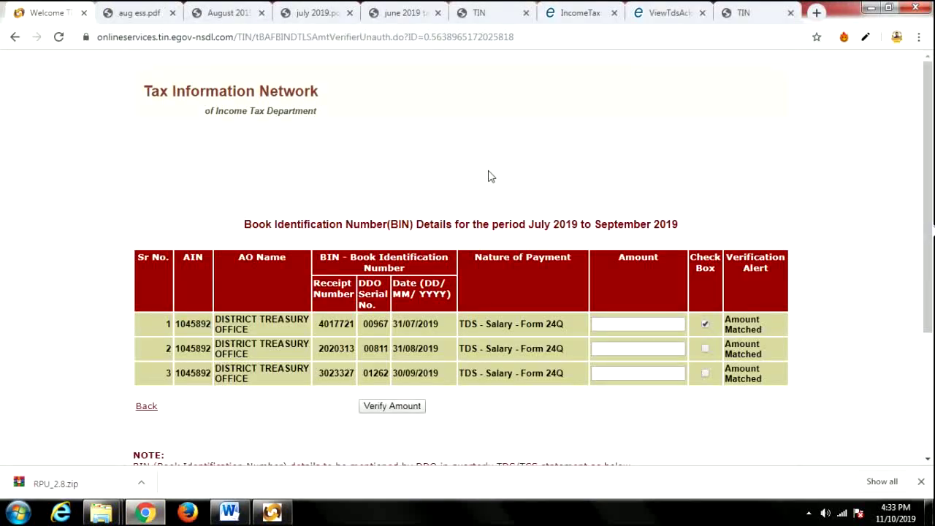
left_click(621, 323)
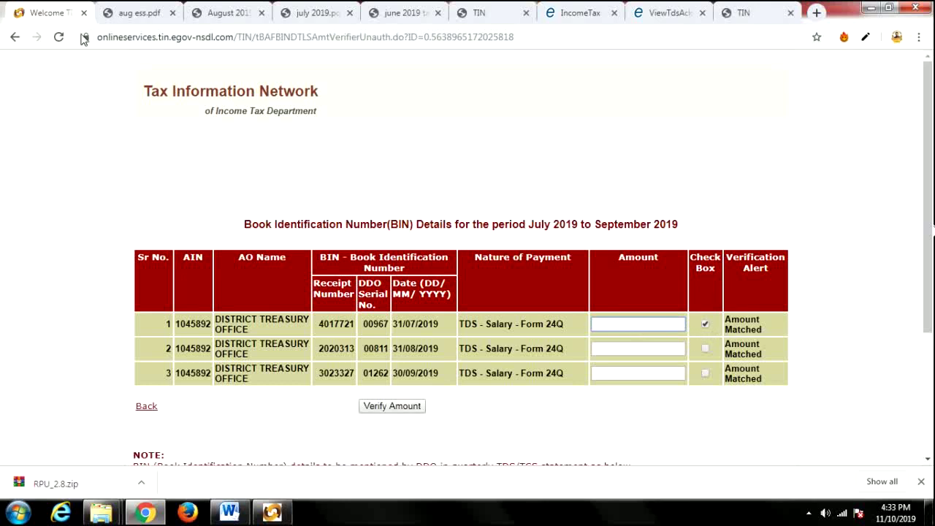
left_click(228, 10)
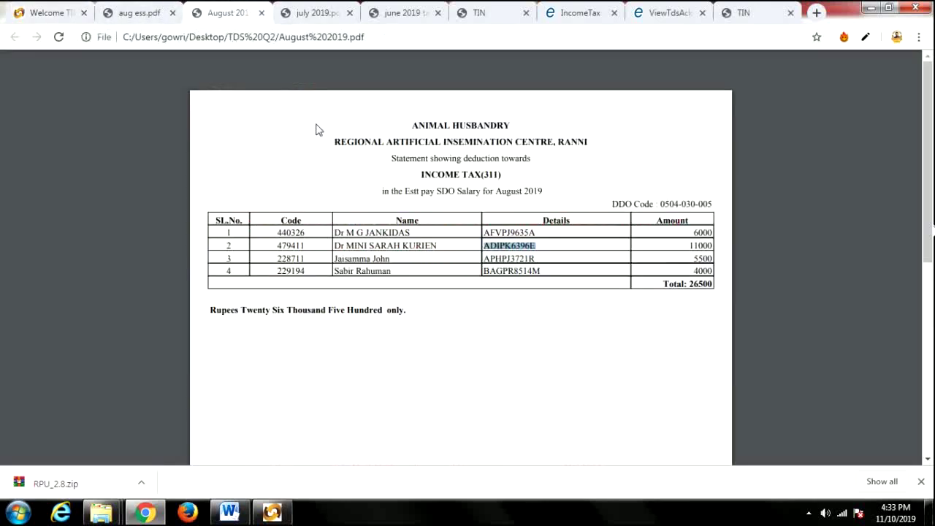
left_click(53, 11)
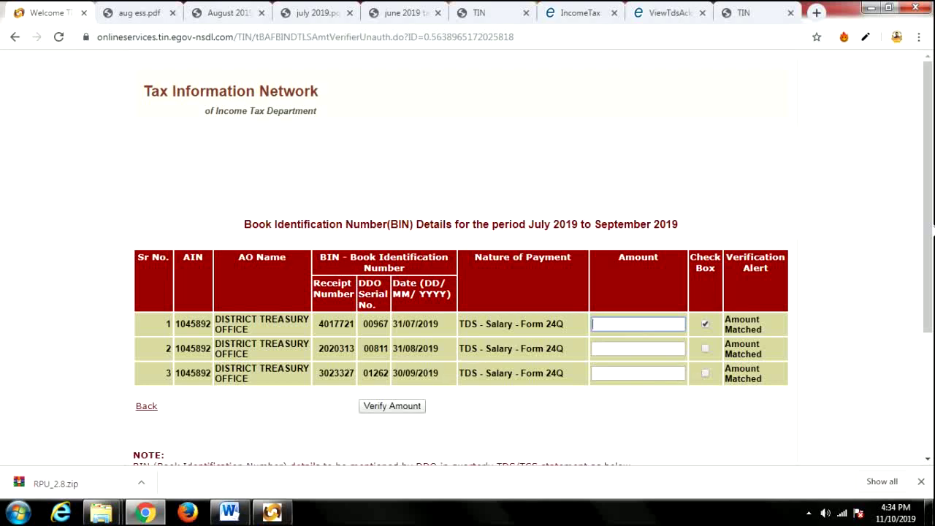
left_click(272, 511)
left_click(184, 181)
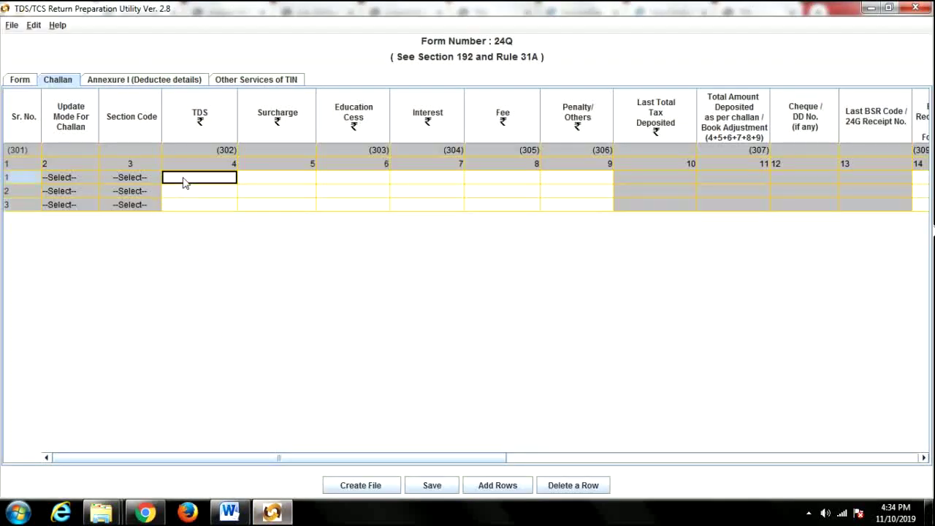
type("25500")
Enter TDS amounts 25500, 25500 and 27000 for the three challans.
left_click(218, 193)
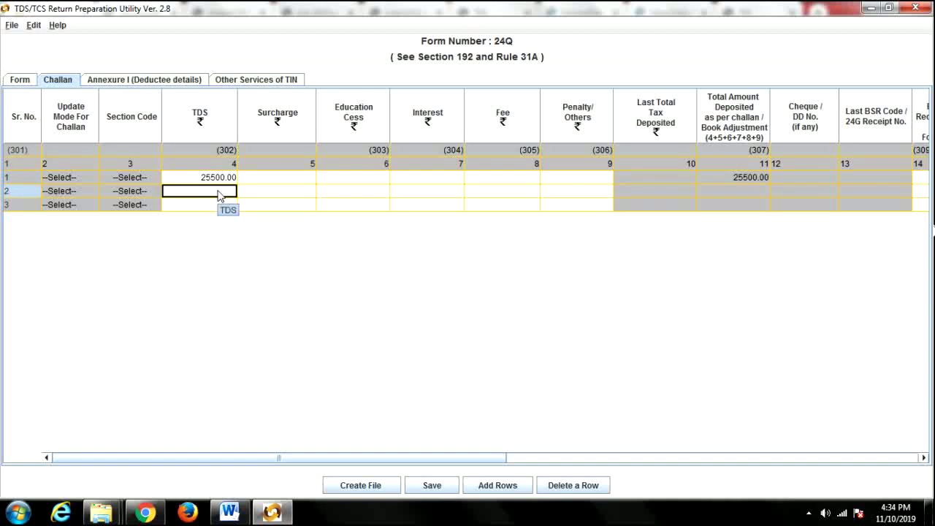
type("258")
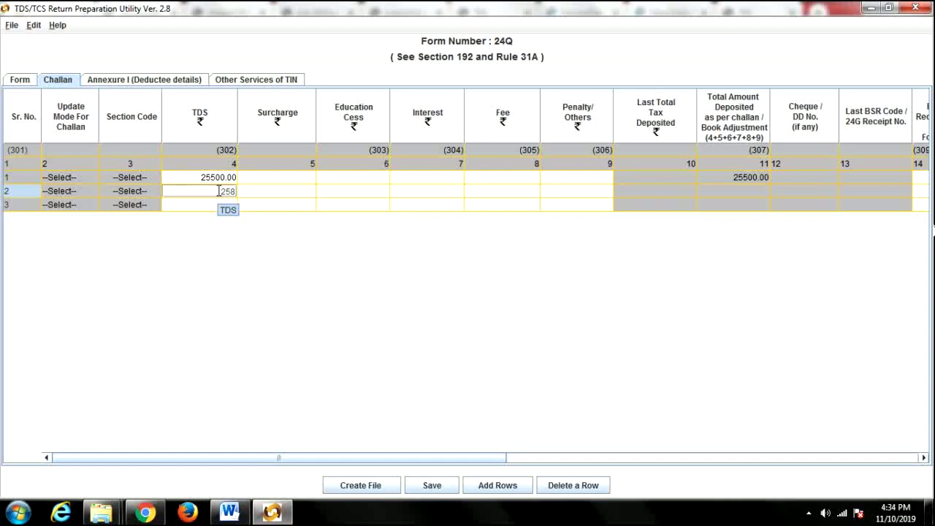
key("BackSpace")
type("500")
left_click(218, 206)
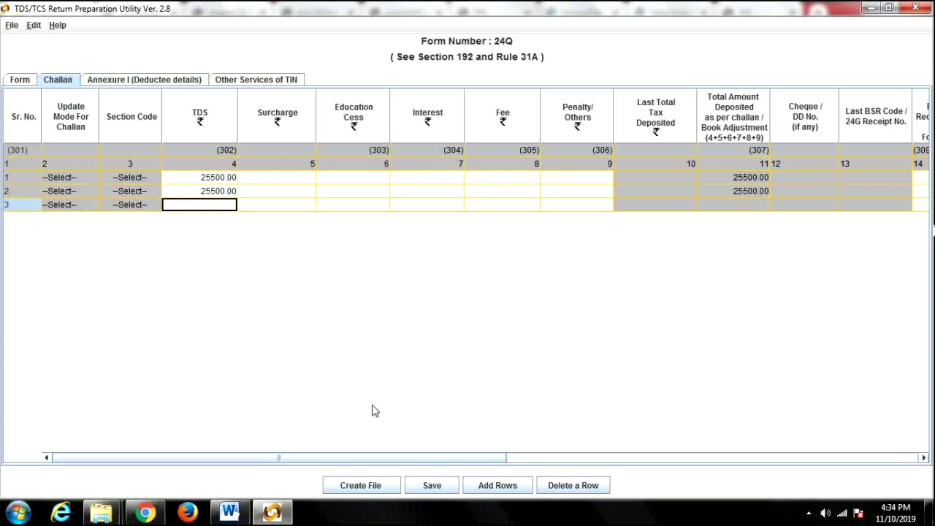
type("27000")
key("Tab")
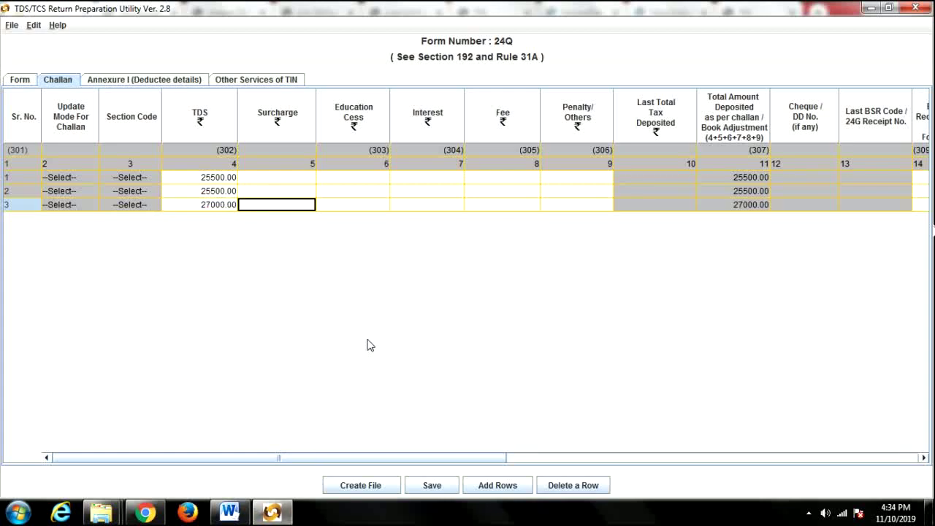
Set surcharge and education cess to 0 for all three challans.
left_click(285, 178)
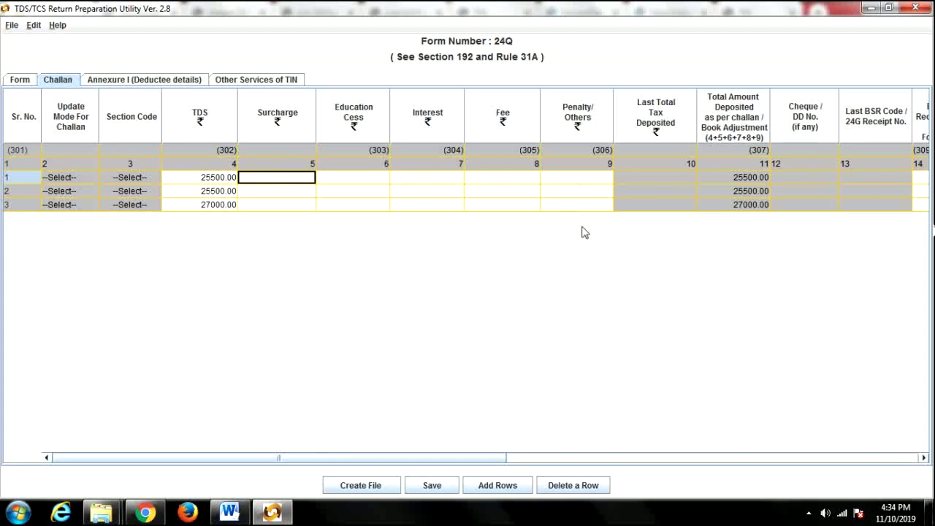
type("0")
left_click(279, 195)
type("00")
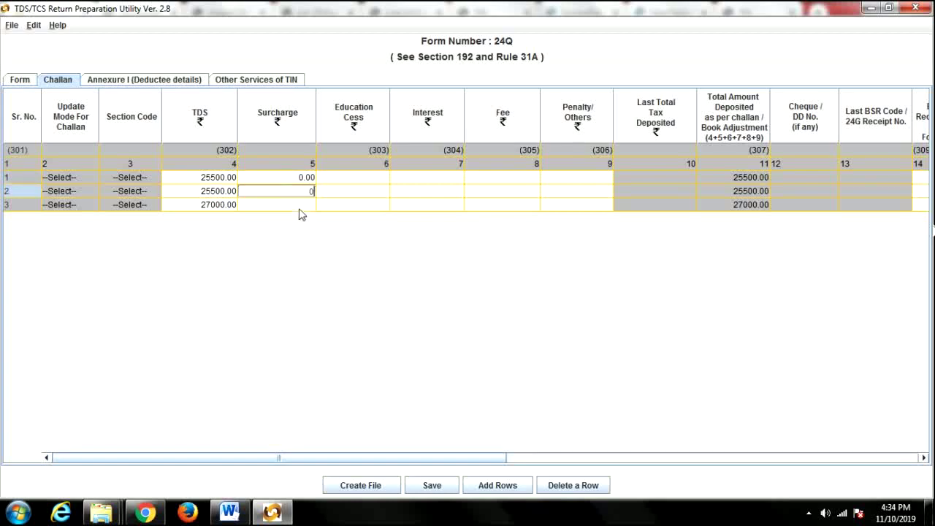
left_click(300, 208)
type("0")
left_click(373, 180)
type("00")
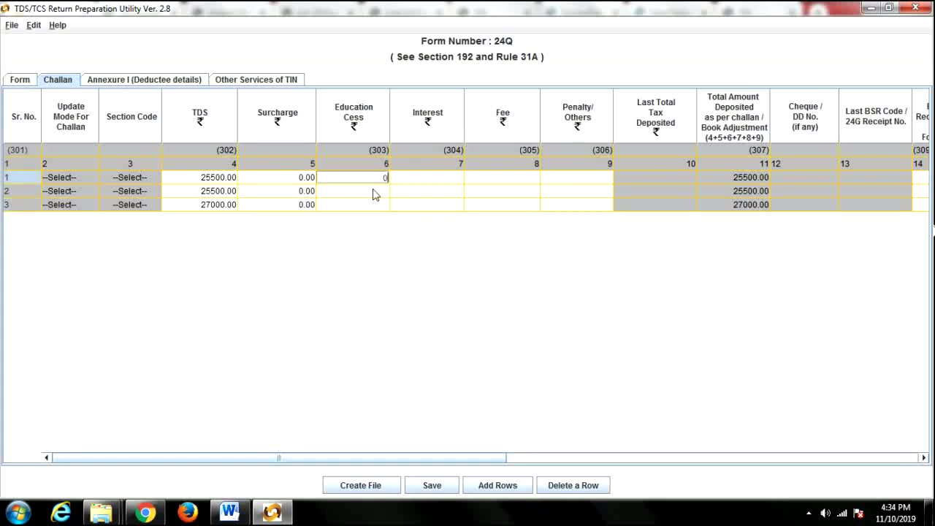
left_click(374, 194)
type("0")
left_click(376, 207)
type("0")
Set interest, fee and penalty to 0 for all three challans.
left_click(442, 182)
type("0")
left_click(451, 193)
type("0")
left_click(454, 207)
type("0")
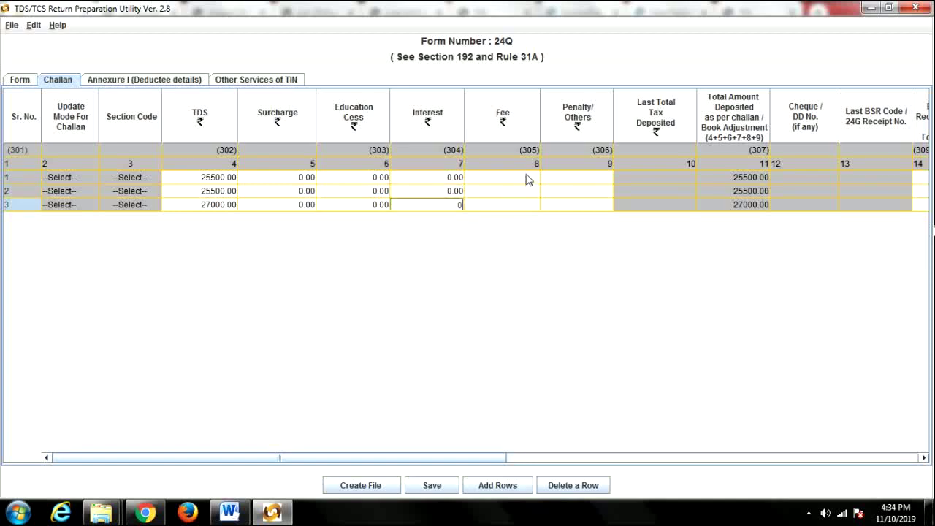
left_click(527, 179)
type("0")
left_click(528, 193)
type("0")
left_click(531, 206)
type("0")
left_click(570, 175)
type("0")
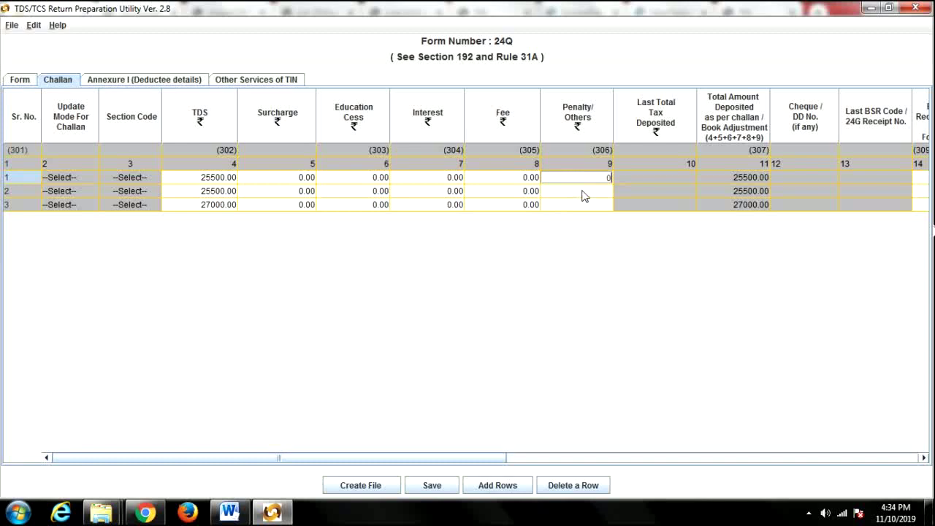
left_click(583, 192)
type("0")
left_click(586, 206)
type("0")
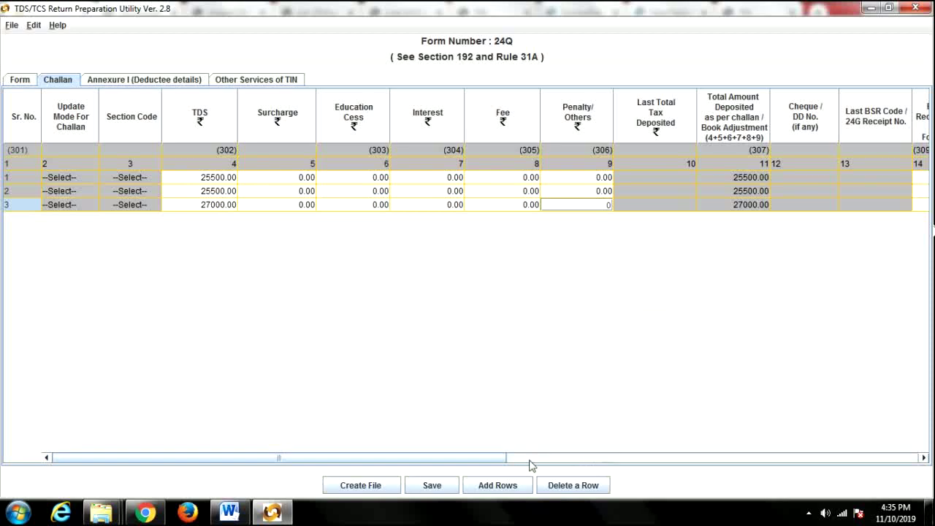
Copy receipt number 4017721 from the BIN page into the first challan's BSR code.
left_click_drag(497, 460, 659, 466)
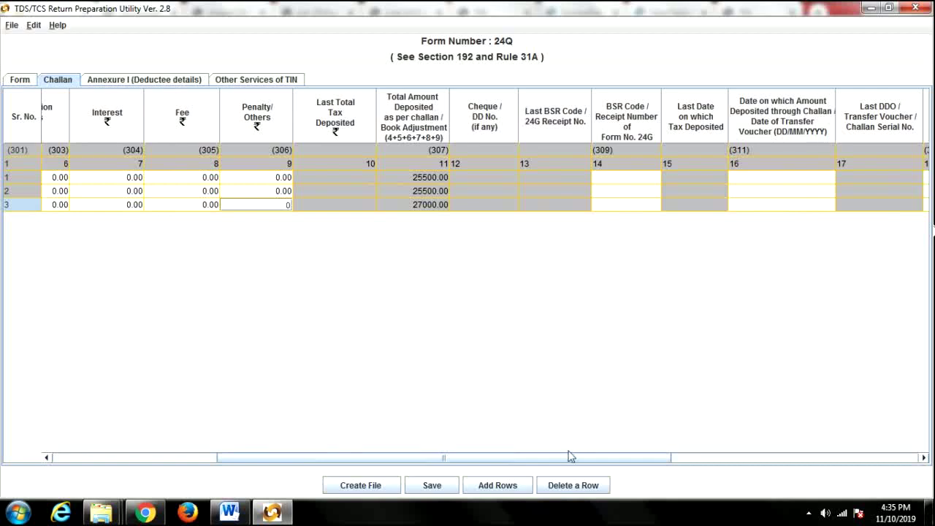
left_click_drag(566, 461, 583, 463)
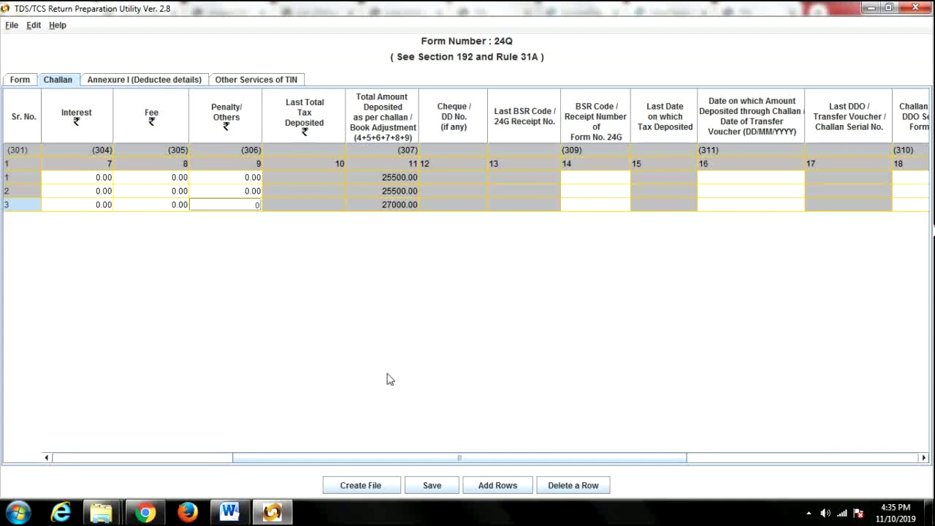
left_click(146, 513)
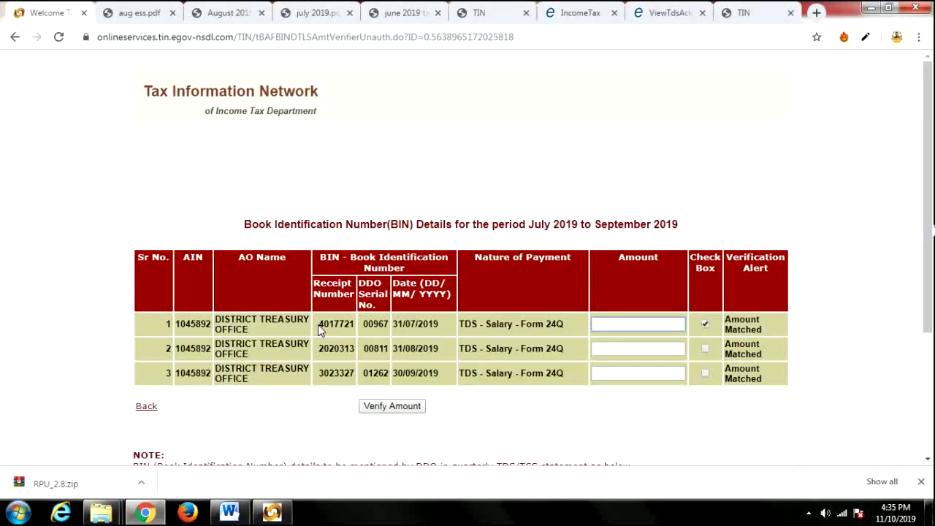
left_click_drag(320, 328, 348, 326)
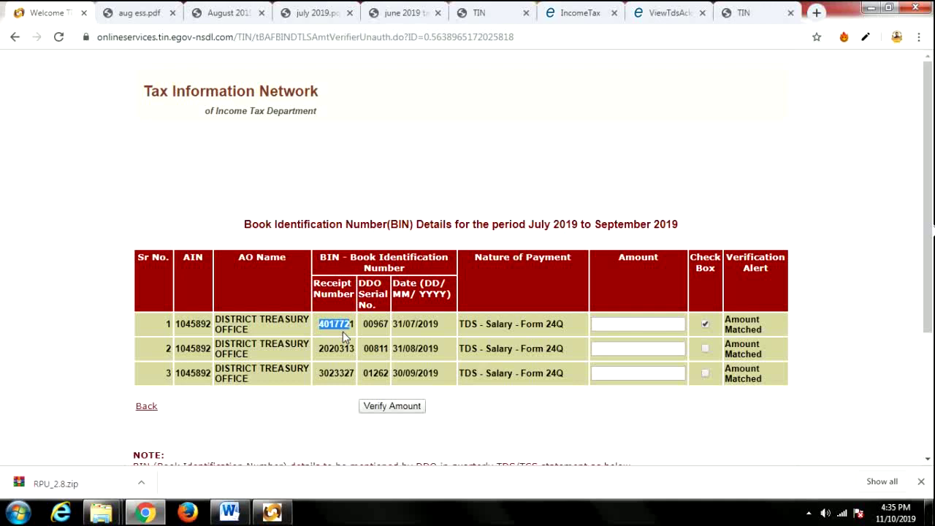
left_click(326, 344)
left_click_drag(320, 324, 356, 331)
key("ctrl+c")
left_click(272, 512)
left_click(584, 182)
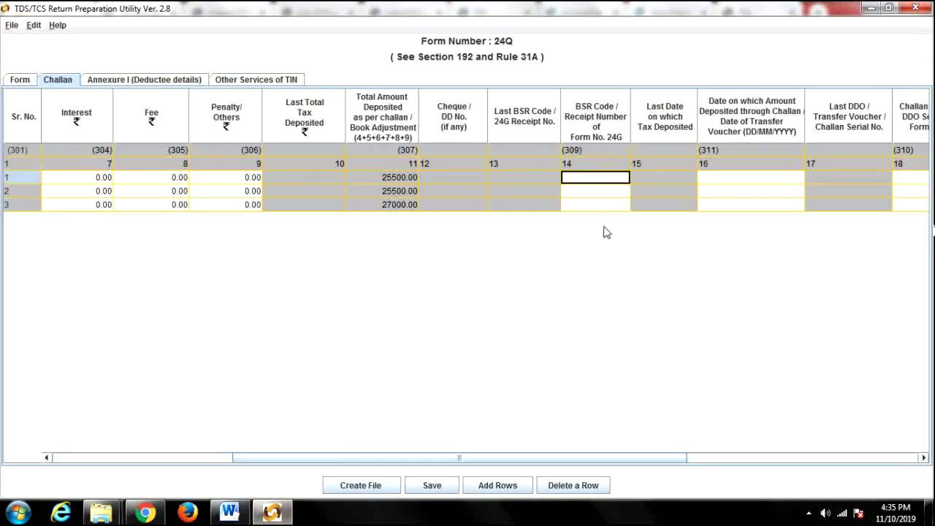
key("ctrl+v")
Copy receipt numbers 2020313 and 3023327 into the second and third challans' BSR codes.
left_click(157, 513)
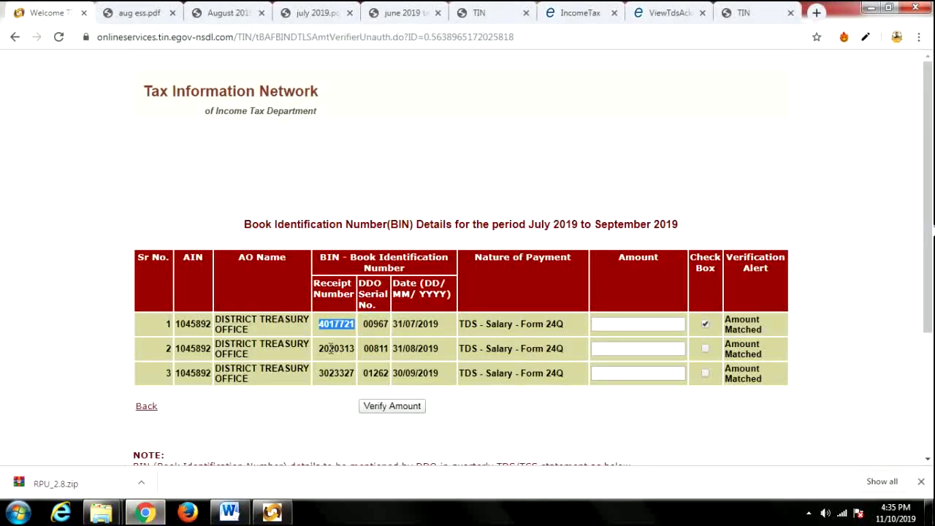
left_click_drag(319, 349, 353, 348)
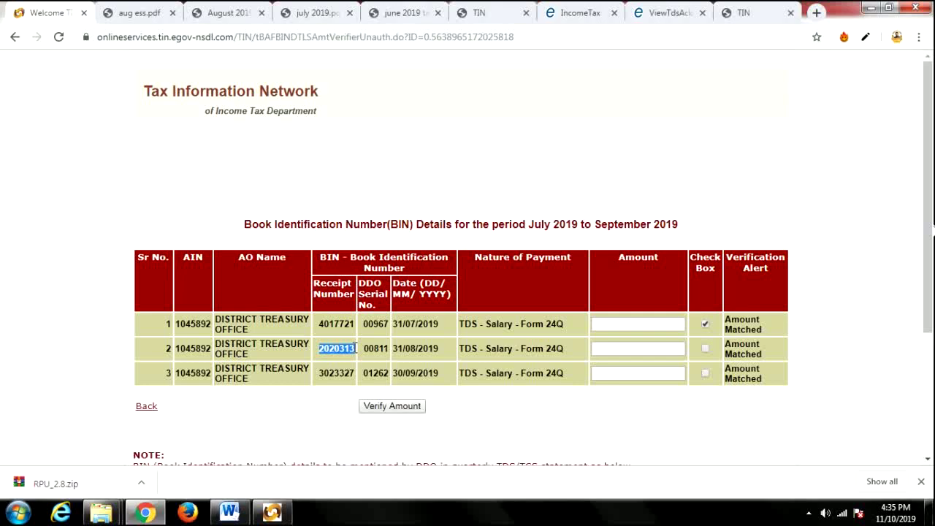
left_click(272, 512)
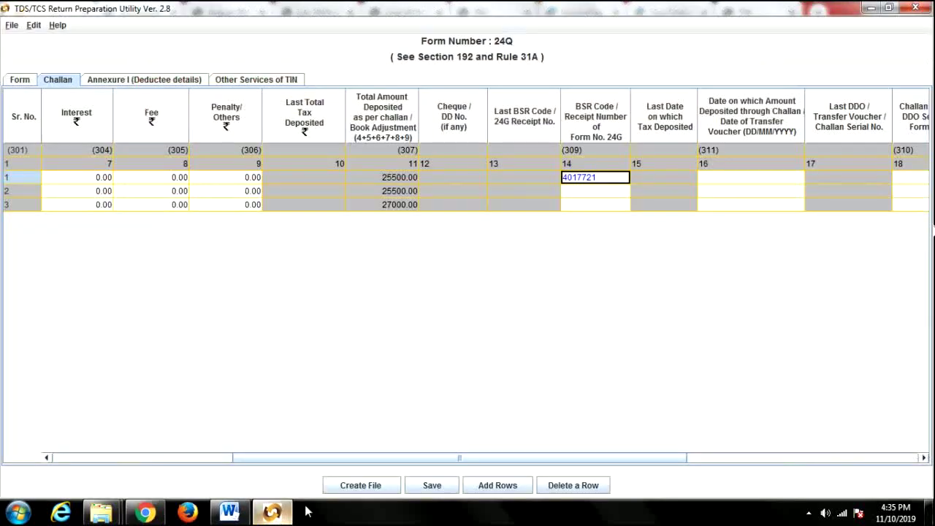
left_click(568, 192)
type("2020313")
left_click(147, 512)
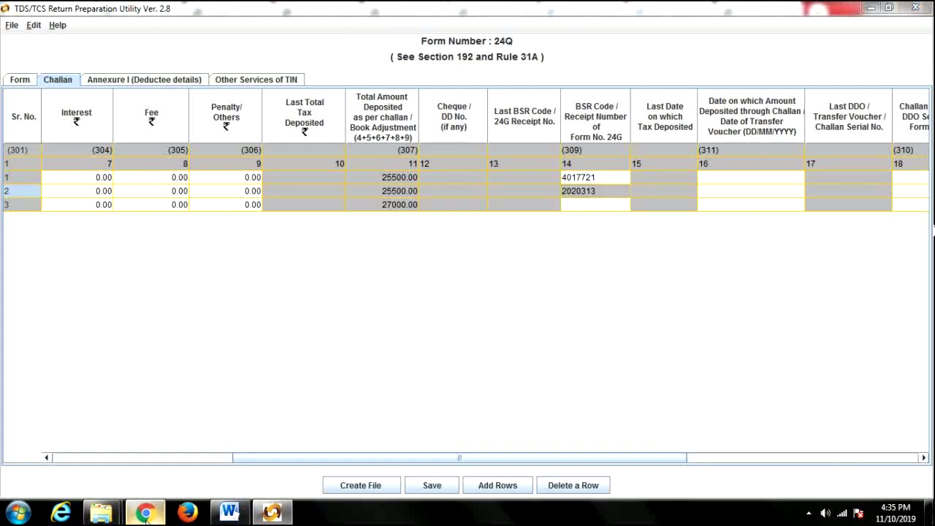
left_click_drag(319, 373, 357, 381)
key("ctrl+c")
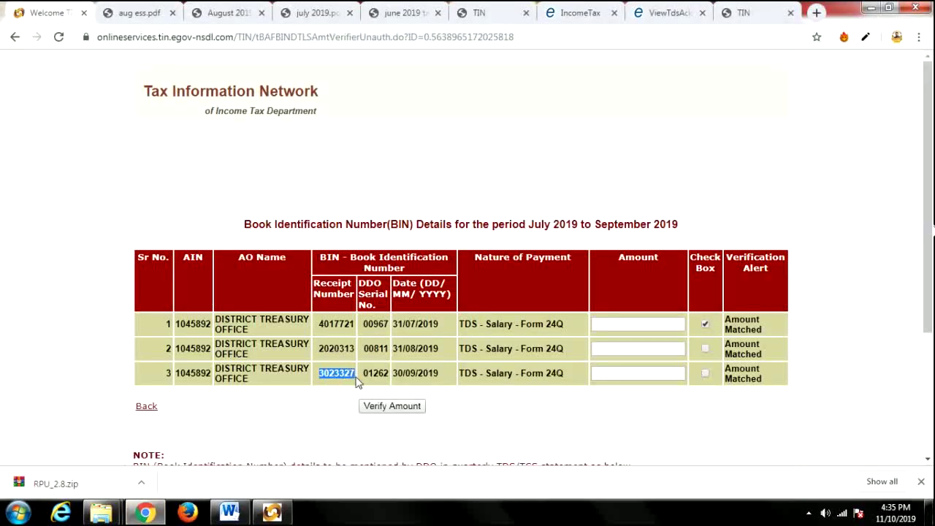
left_click(272, 512)
left_click(581, 205)
key("ctrl+v")
left_click(729, 178)
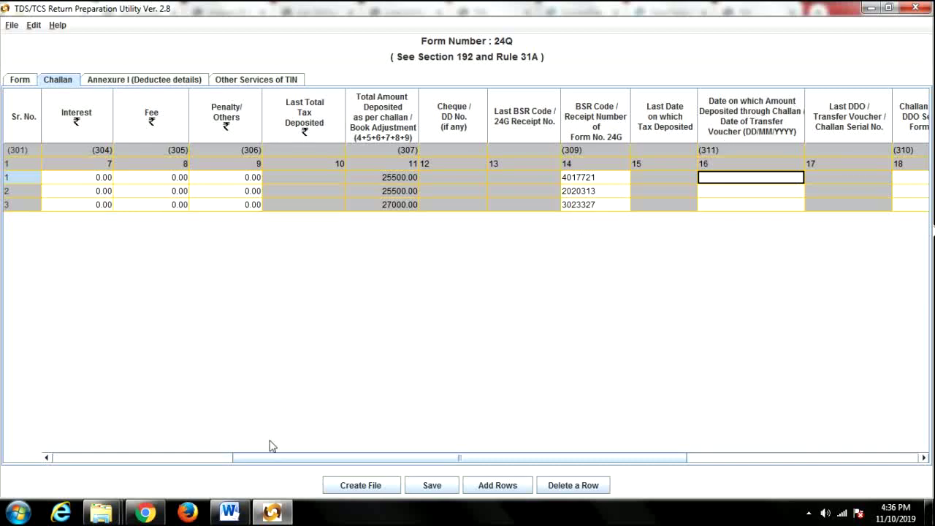
Paste deposit dates 31/07/2019 and 31/08/2019 from the BIN page into the first two challans.
left_click(146, 512)
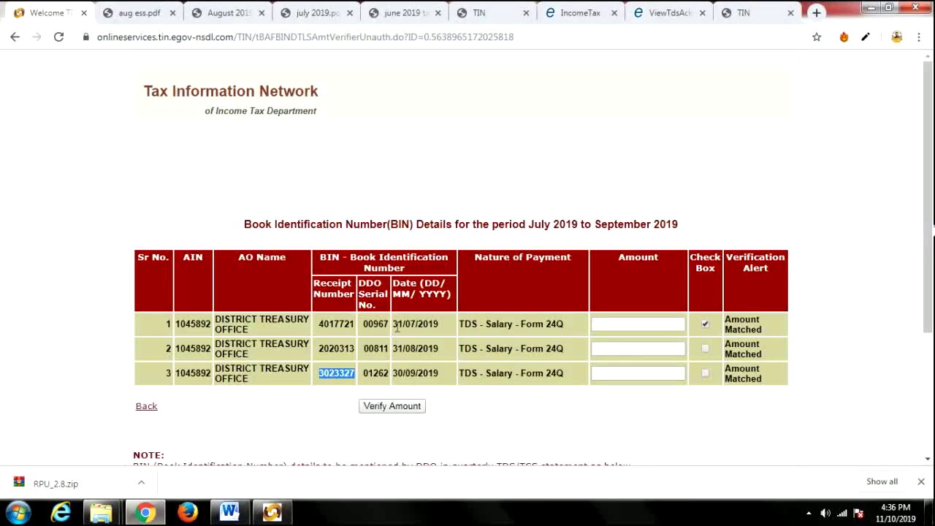
left_click_drag(394, 325, 442, 329)
key("ctrl+c")
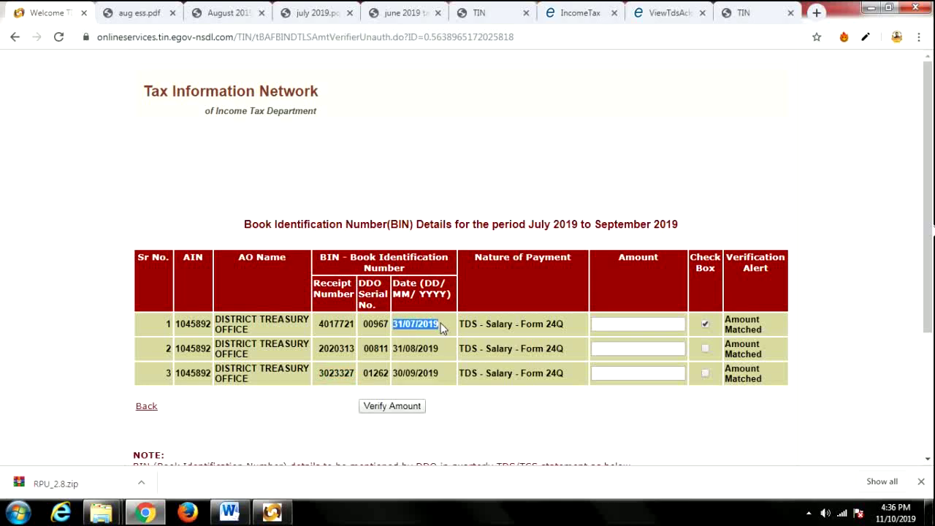
left_click(271, 512)
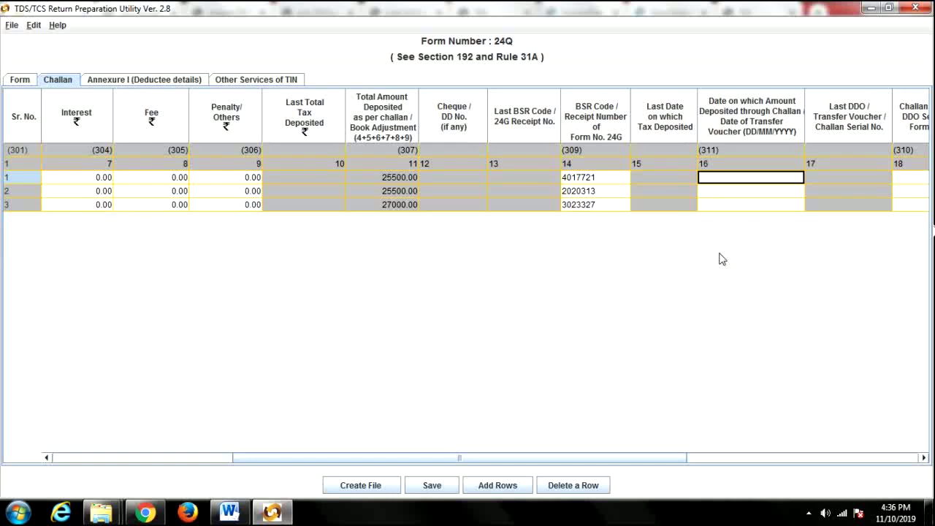
key("ctrl+v")
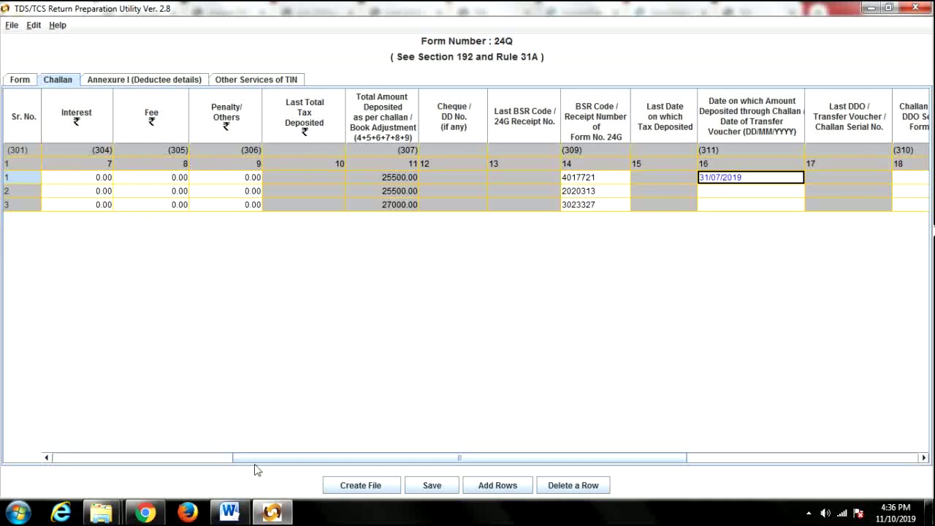
left_click(145, 512)
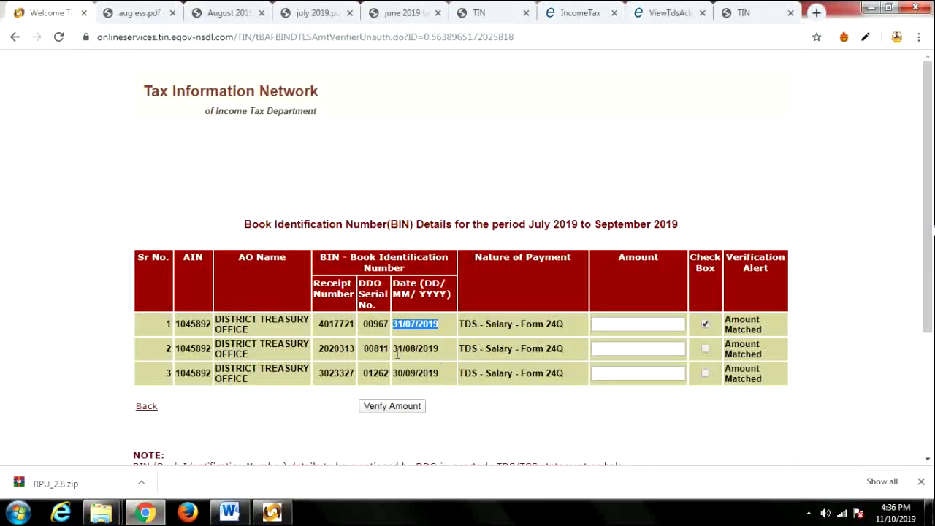
left_click_drag(393, 349, 439, 351)
key("ctrl+c")
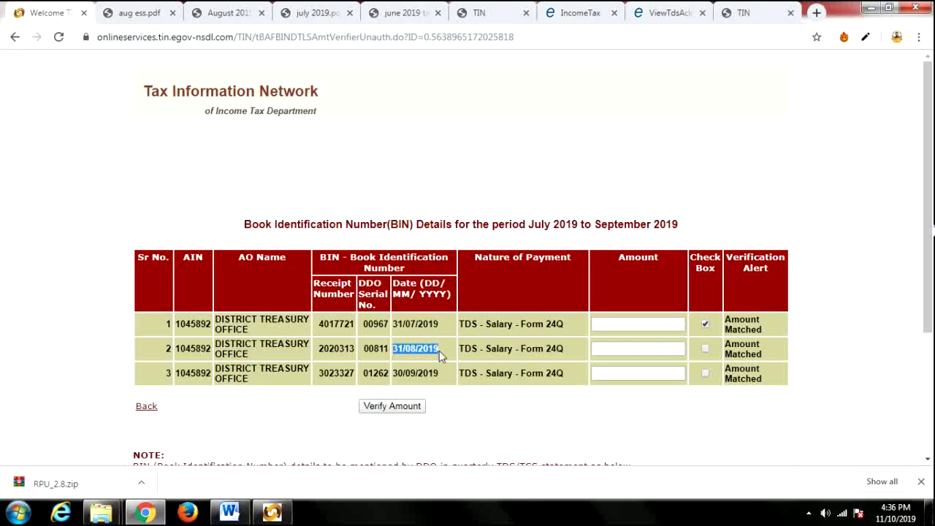
left_click(272, 512)
left_click(715, 191)
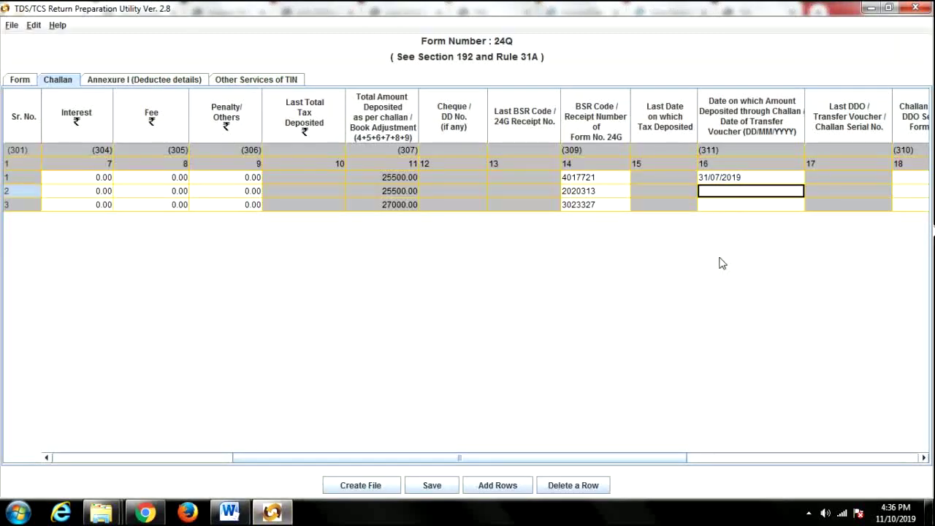
key("ctrl+v")
Paste deposit date 30/09/2019 into the third challan.
left_click(147, 512)
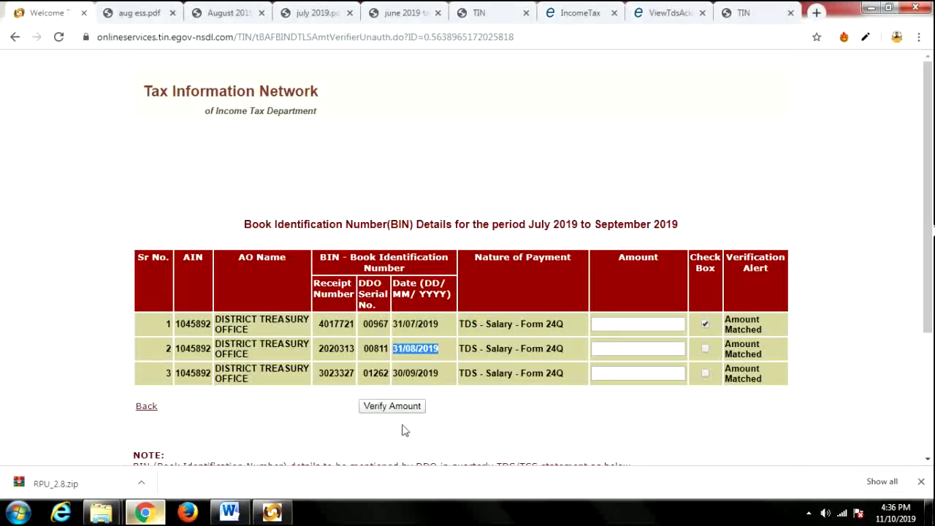
left_click_drag(393, 373, 443, 375)
key("ctrl+c")
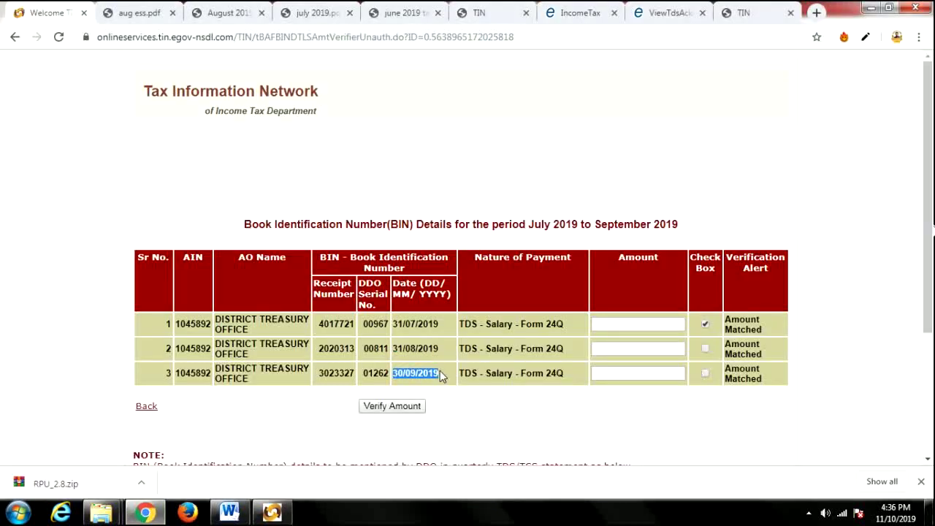
left_click(272, 512)
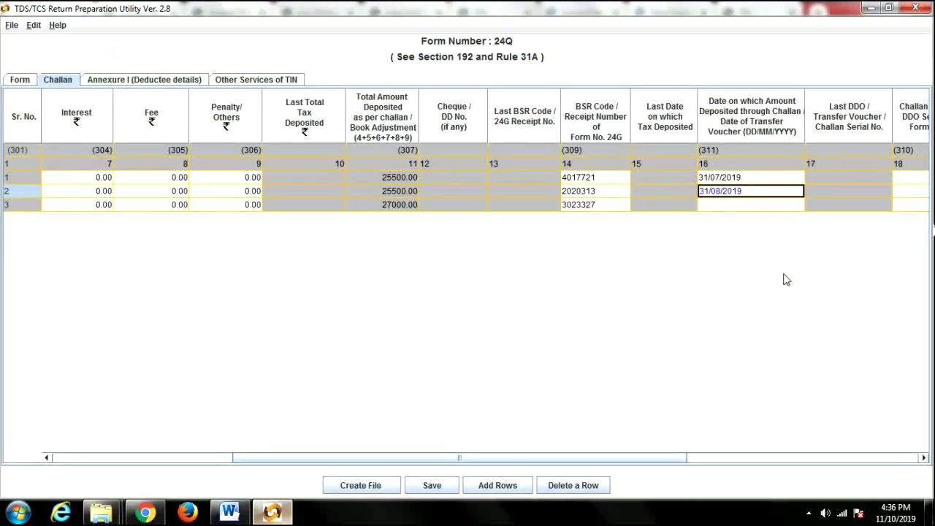
left_click(745, 205)
key("ctrl+v")
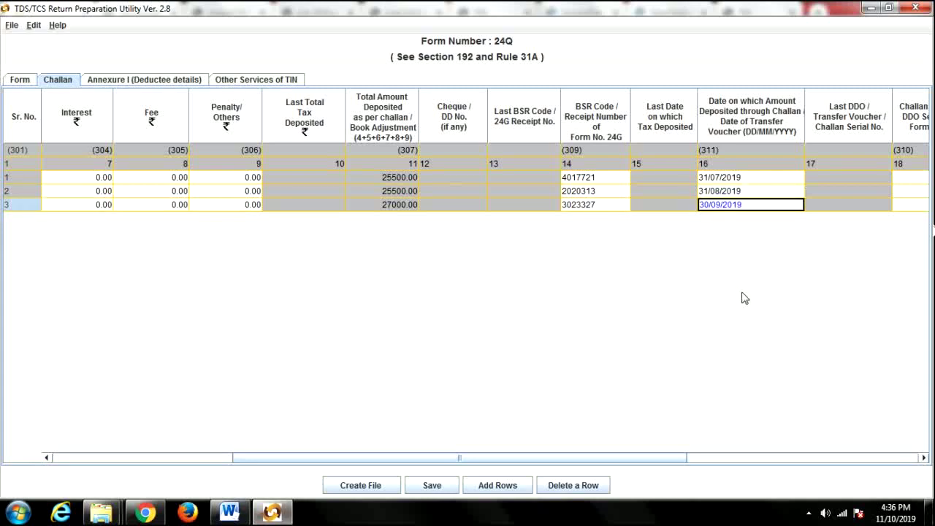
left_click(727, 463)
left_click(727, 463)
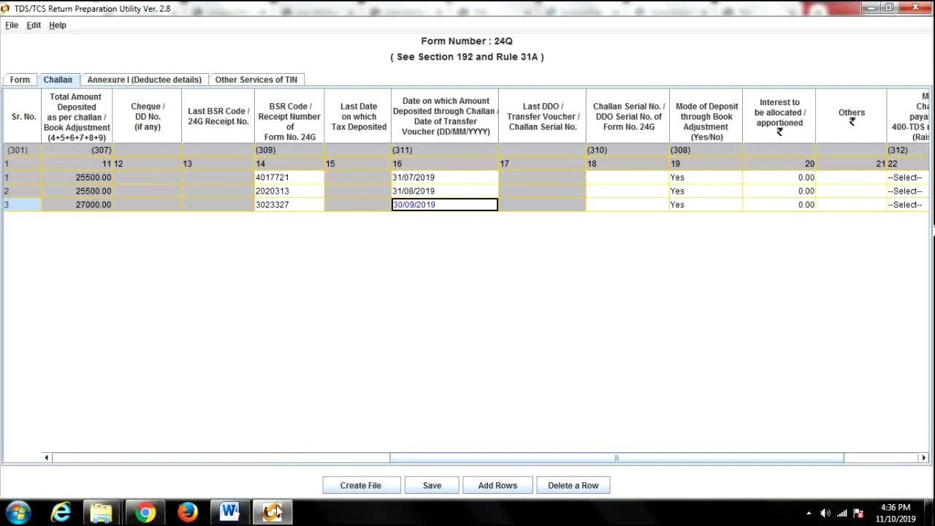
Copy DDO serial numbers 00967 and 00811 into the first two challans' serial number cells.
left_click(145, 512)
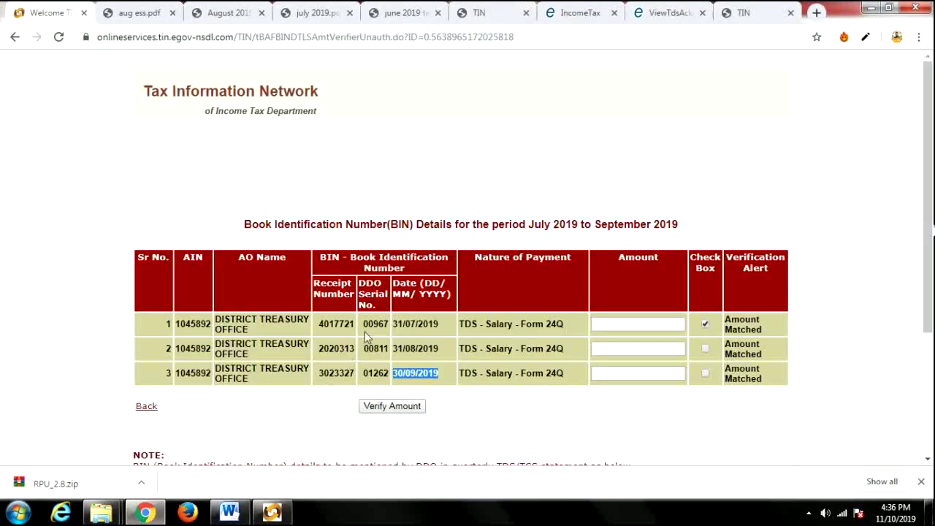
left_click_drag(363, 324, 390, 326)
key("ctrl+c")
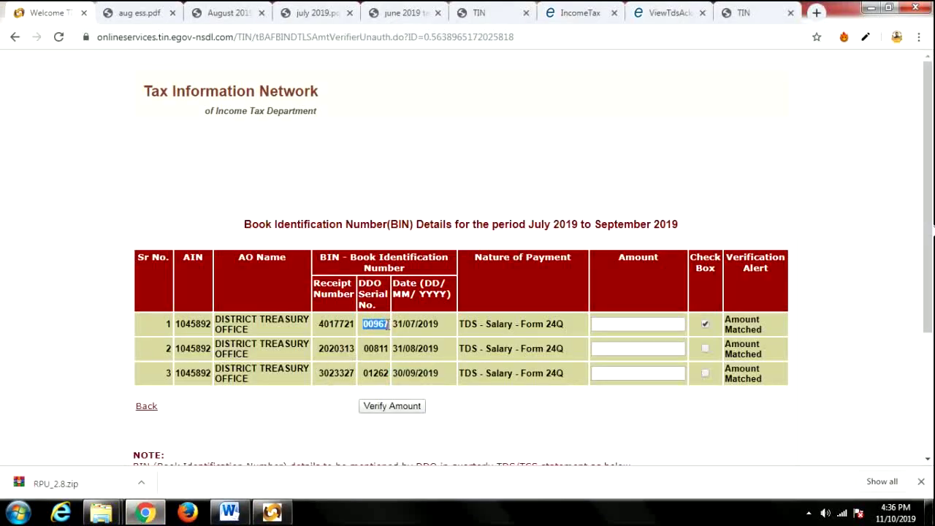
left_click(272, 512)
left_click(605, 181)
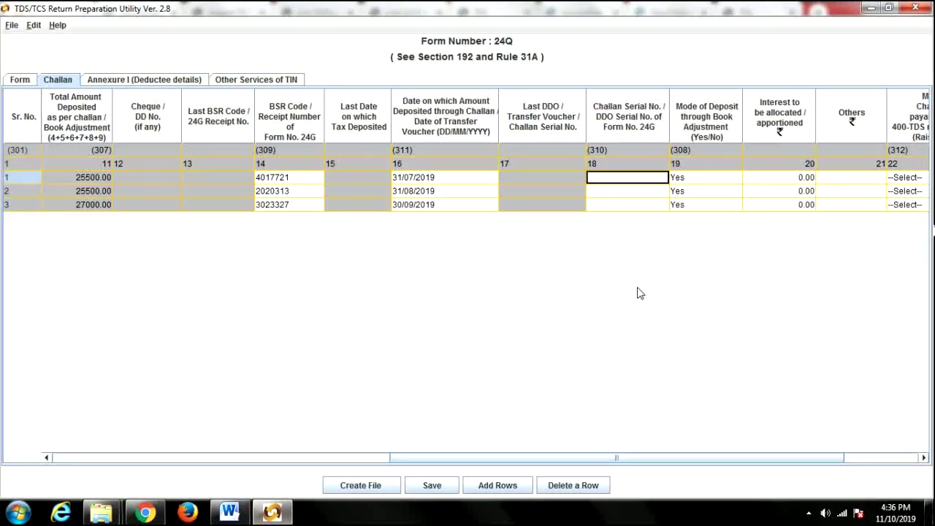
key("ctrl+v")
left_click(149, 512)
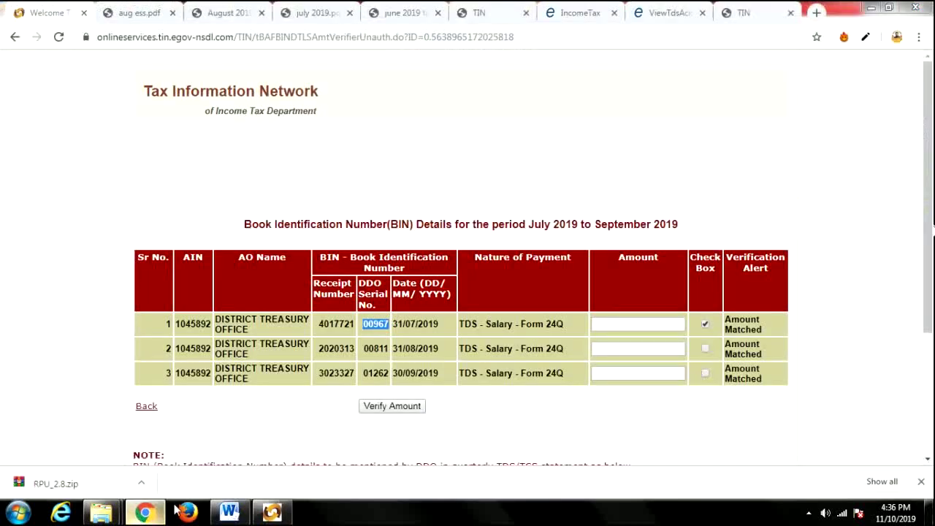
double_click(367, 347)
key("ctrl+c")
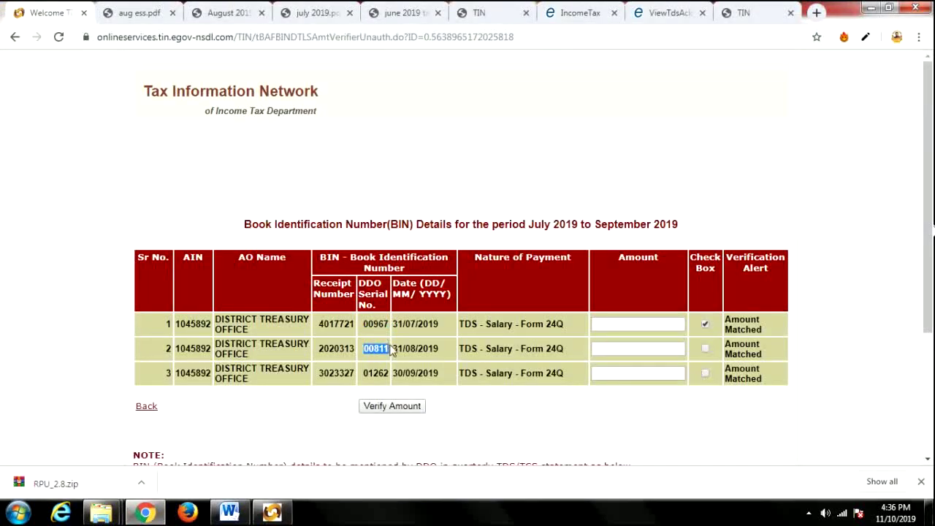
left_click(272, 512)
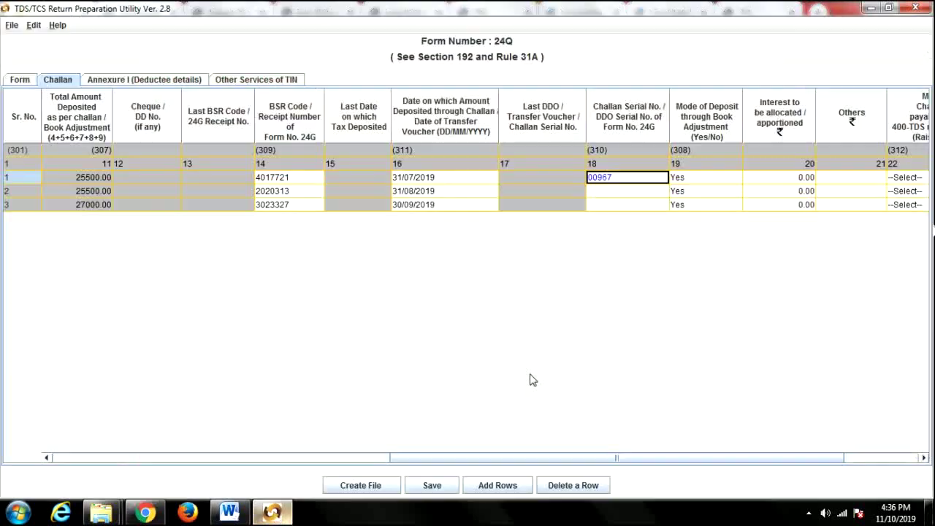
left_click(599, 193)
key("ctrl+v")
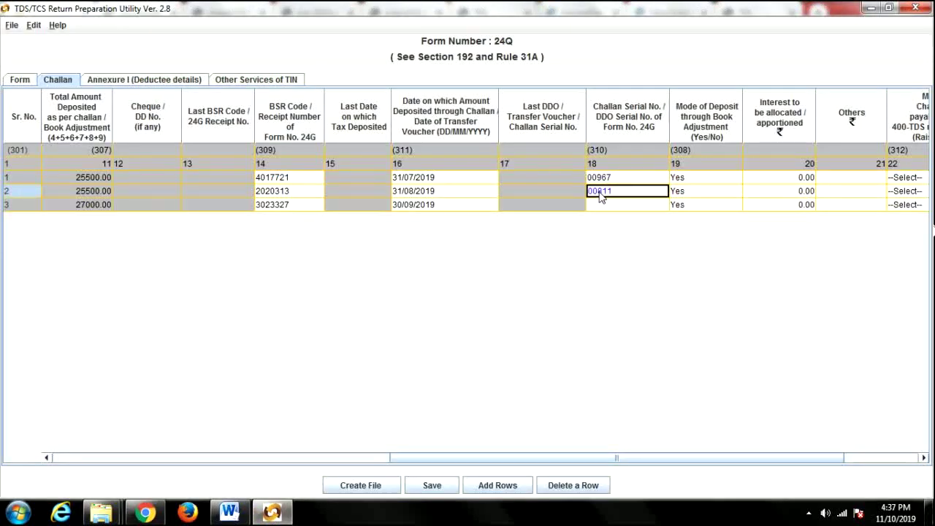
Copy DDO serial number 01262 into the third challan's serial number cell.
left_click(145, 512)
left_click(366, 371)
left_click_drag(364, 373, 386, 374)
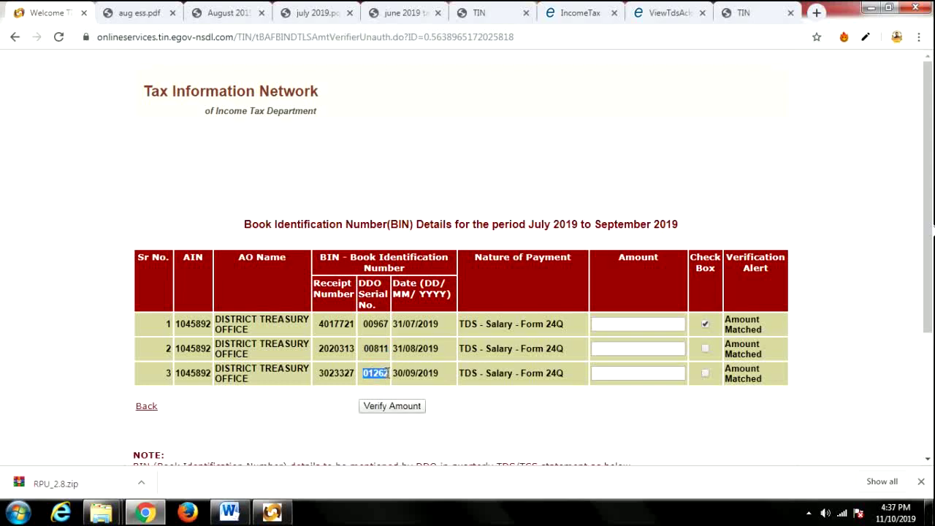
left_click(272, 513)
left_click(606, 206)
key("ctrl+v")
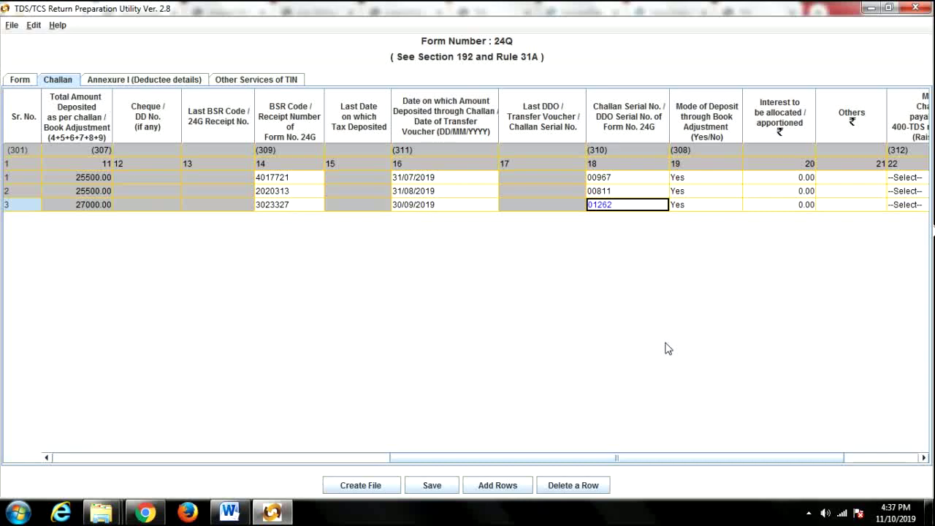
Scroll across the challan table to the Others column and type 0 for the first challan.
left_click_drag(503, 459, 150, 456)
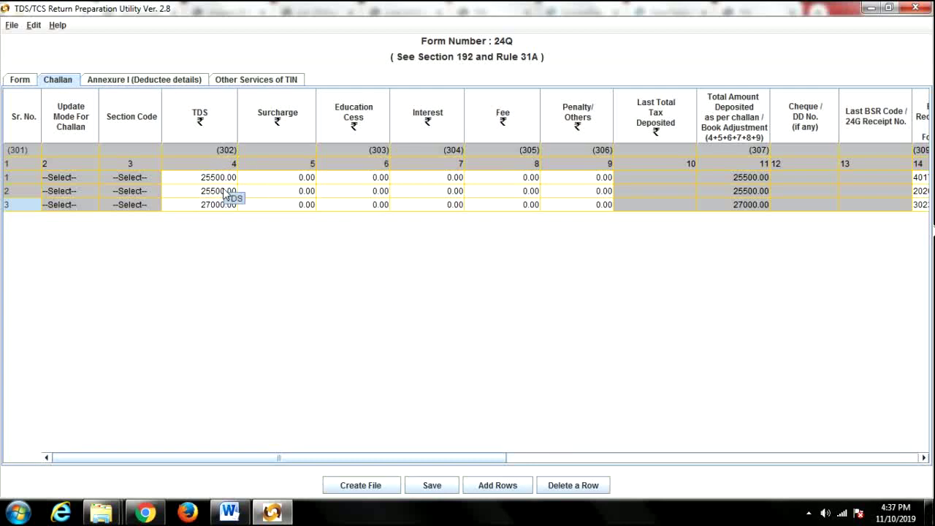
left_click_drag(395, 458, 695, 466)
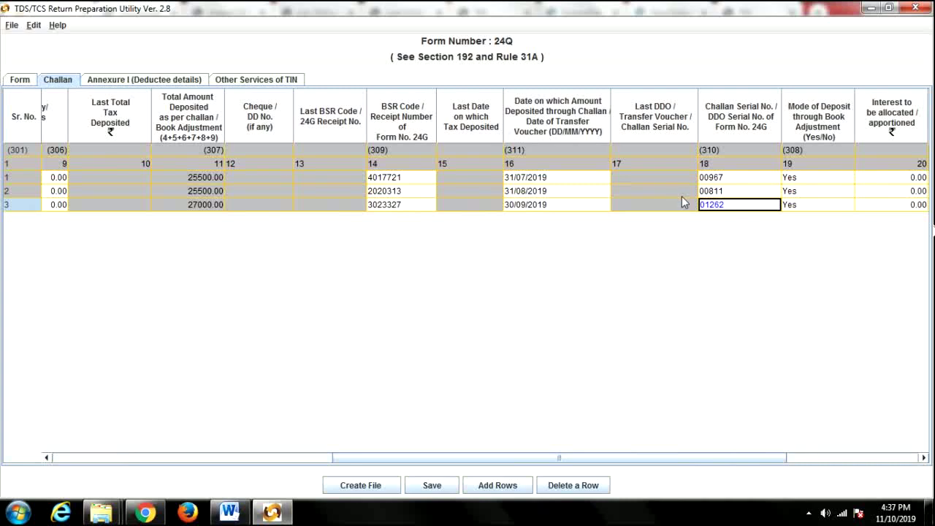
scroll(809, 390, "right", 3)
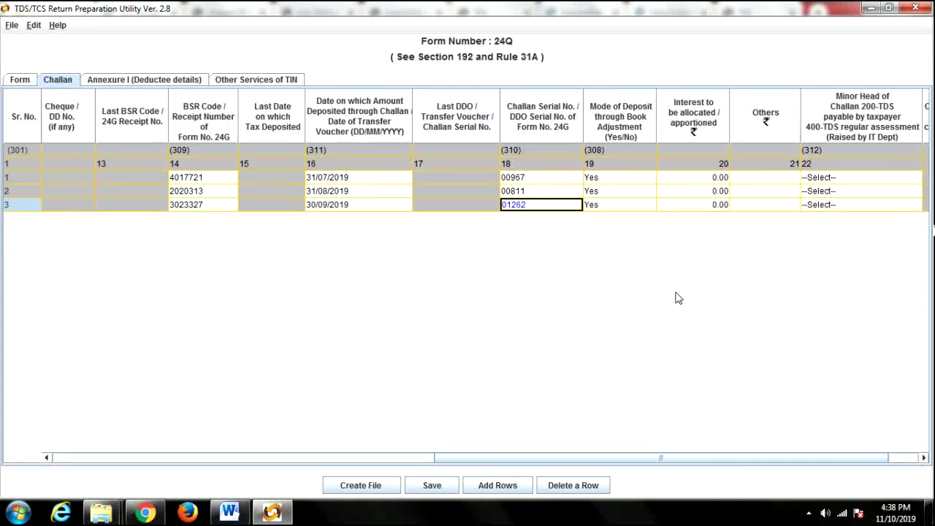
left_click(755, 181)
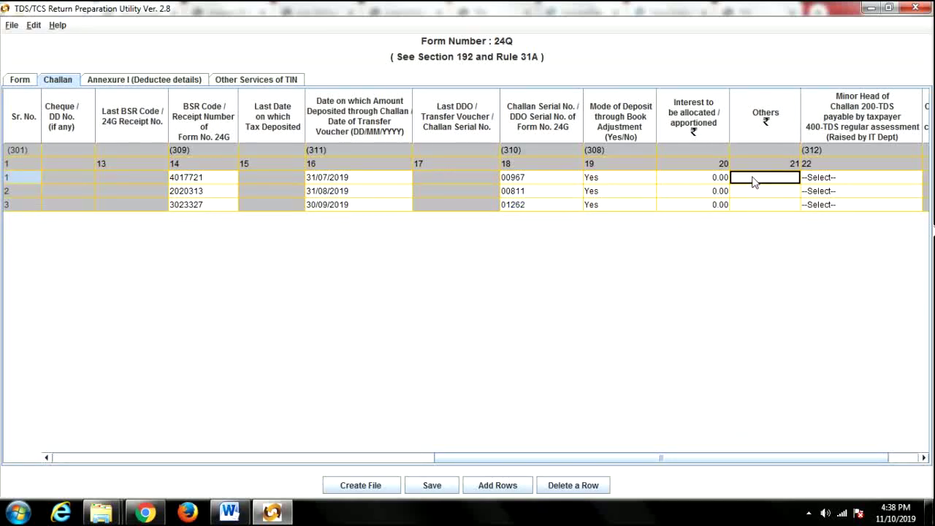
type("0")
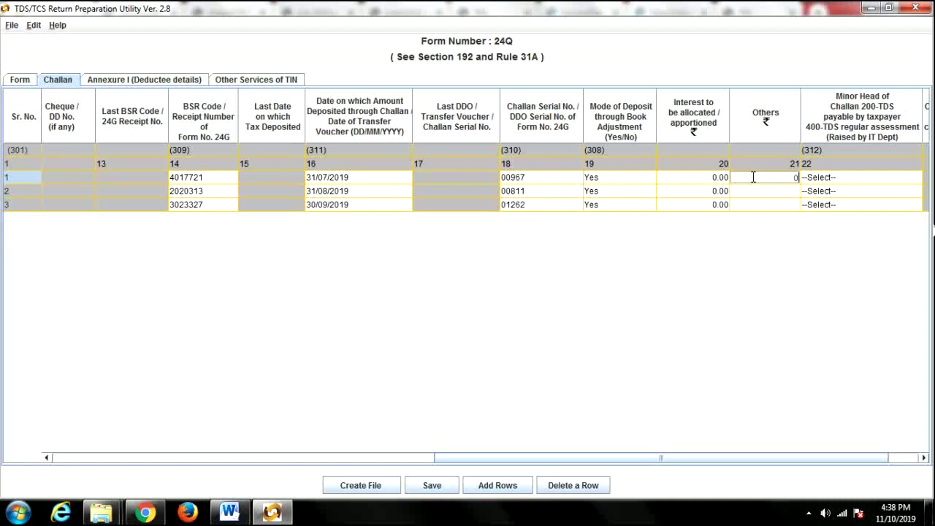
Enter 0 as the Others amount for the second and third challans.
left_click(755, 193)
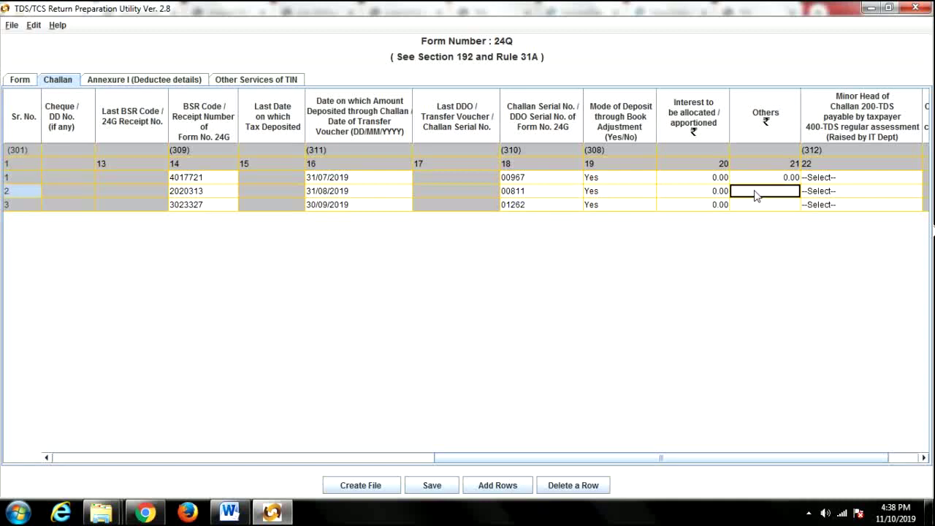
type("0")
left_click(763, 205)
type("0")
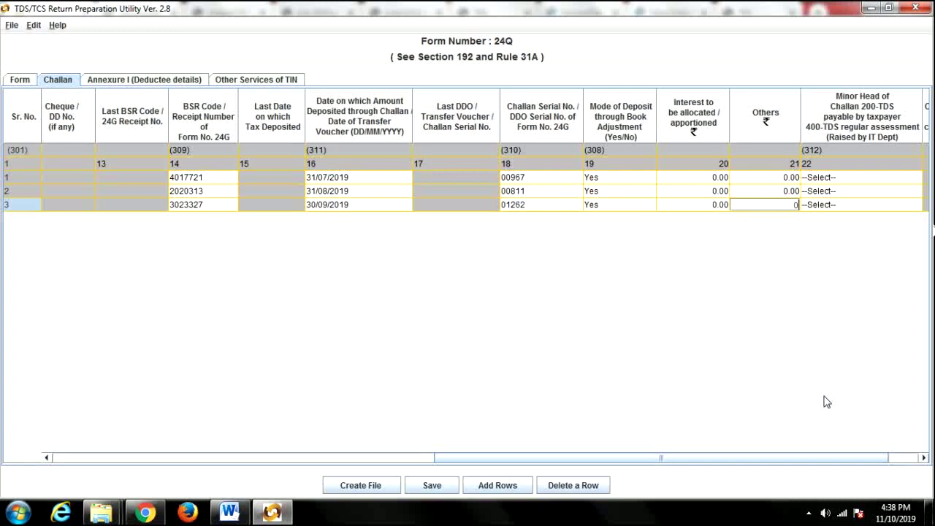
left_click_drag(885, 462, 901, 462)
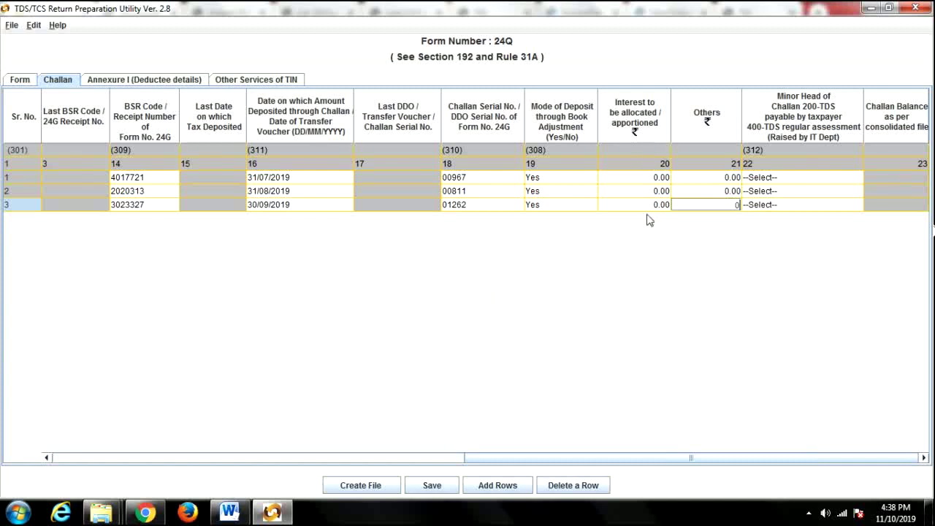
left_click(552, 206)
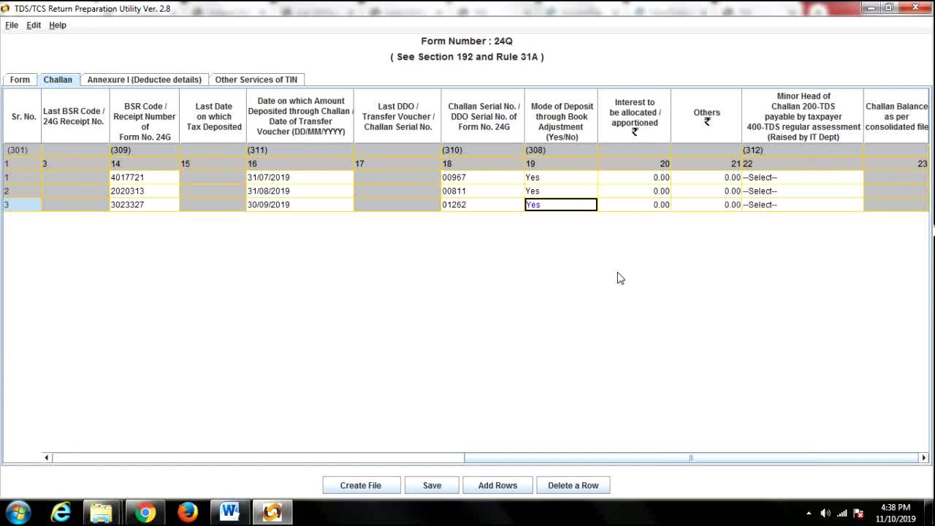
Save the return into the TDS Q2 folder and acknowledge the confirmation.
left_click(433, 488)
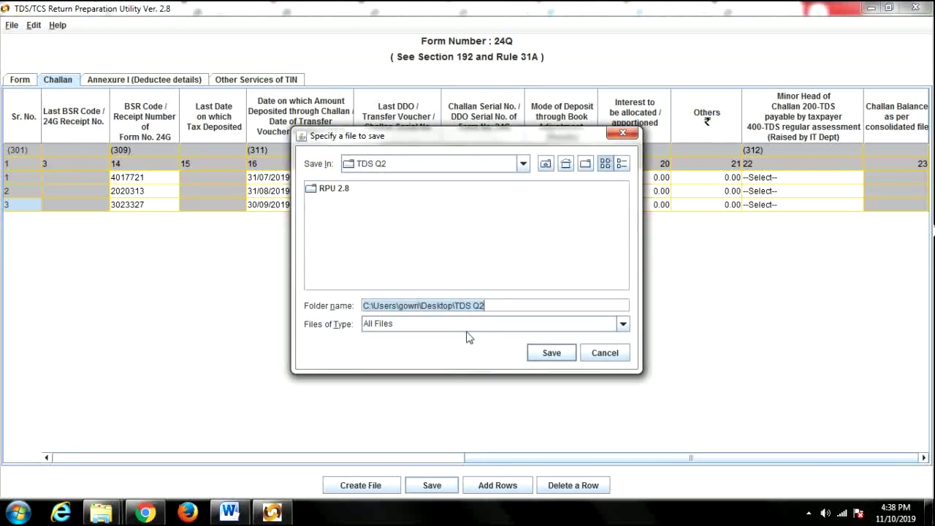
left_click(550, 355)
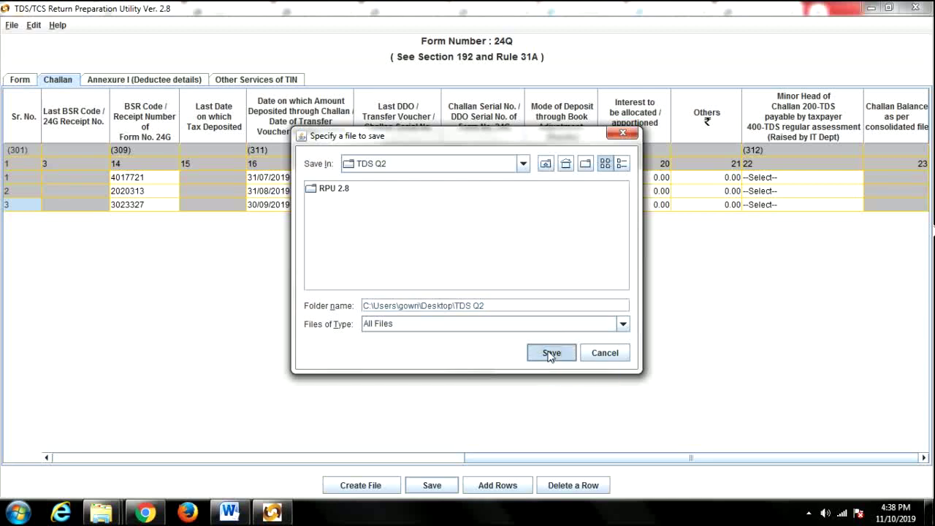
left_click(476, 273)
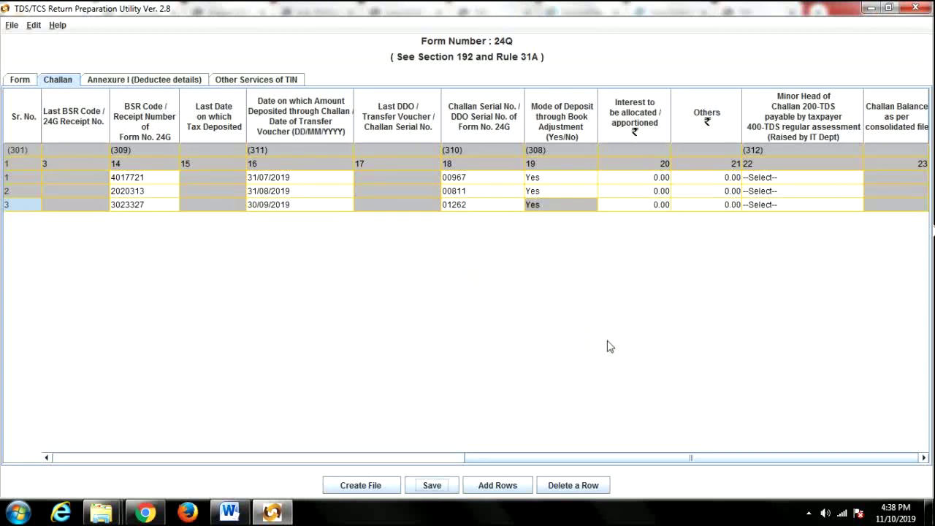
Open Annexure I's Insert Rows window listing deductee counts for challans 1, 2 and 3.
left_click(124, 82)
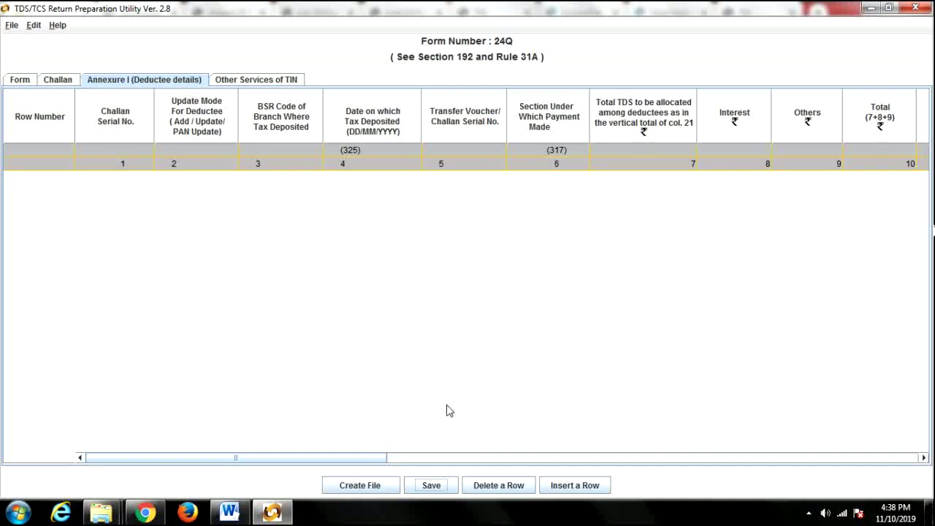
left_click(561, 486)
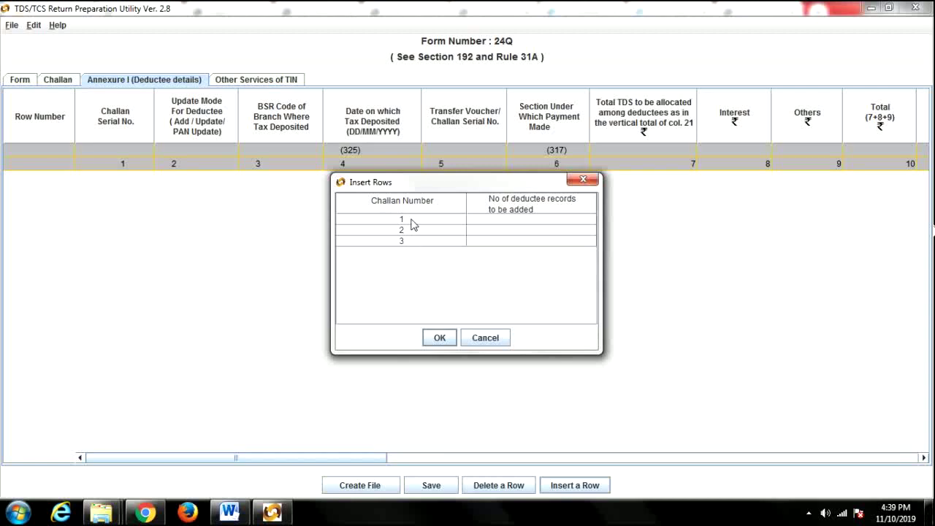
left_click(502, 220)
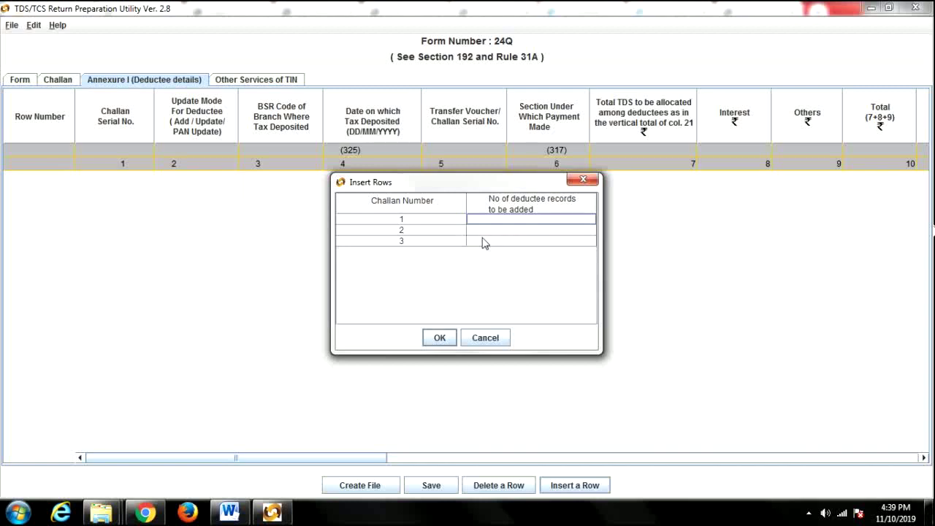
left_click(488, 231)
left_click(487, 241)
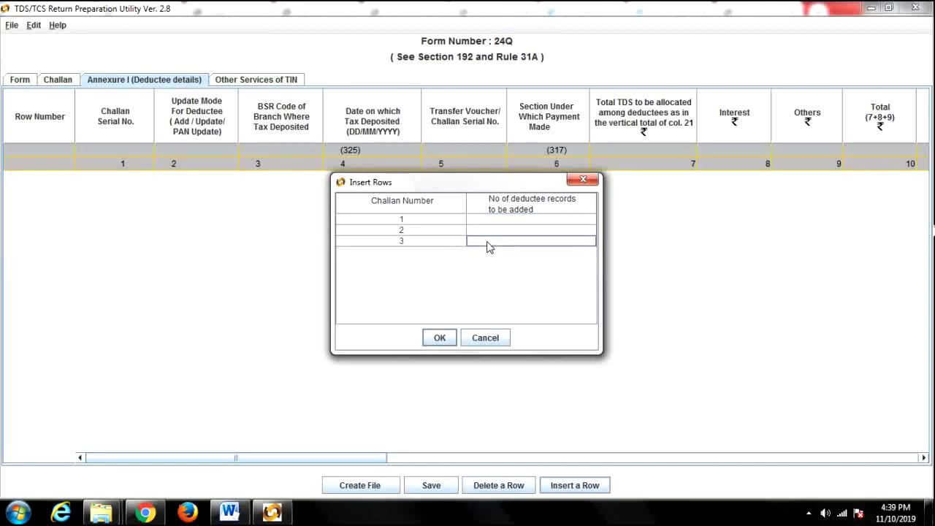
left_click(154, 514)
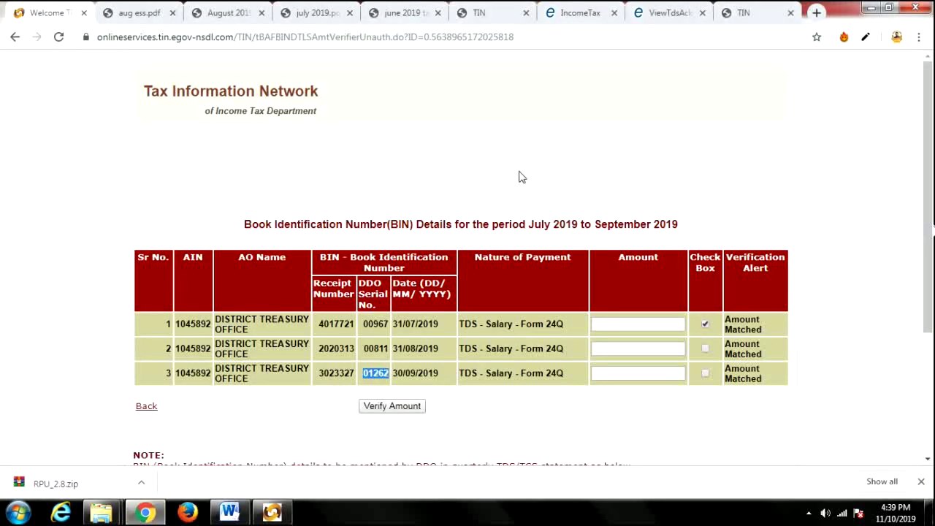
Check the June, July, August and aug ess statements: four deductees each, plus one extra.
left_click(394, 13)
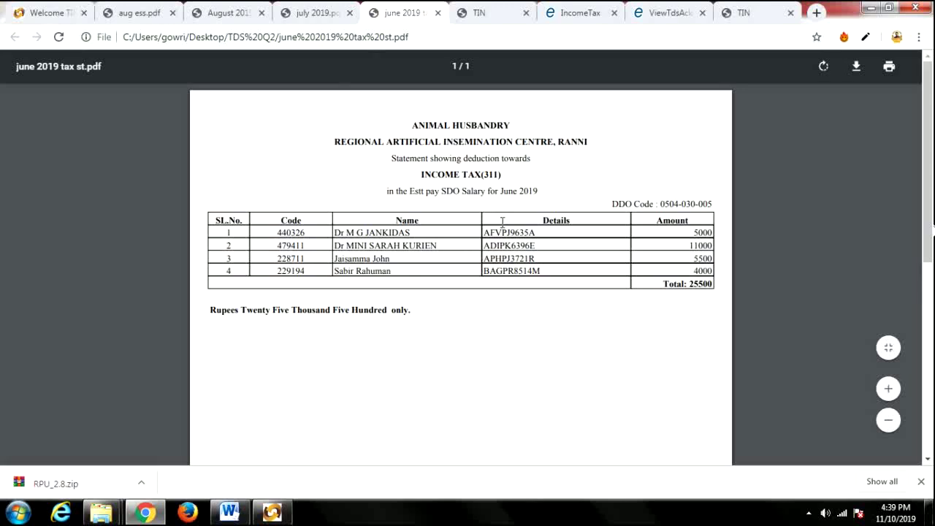
left_click(301, 13)
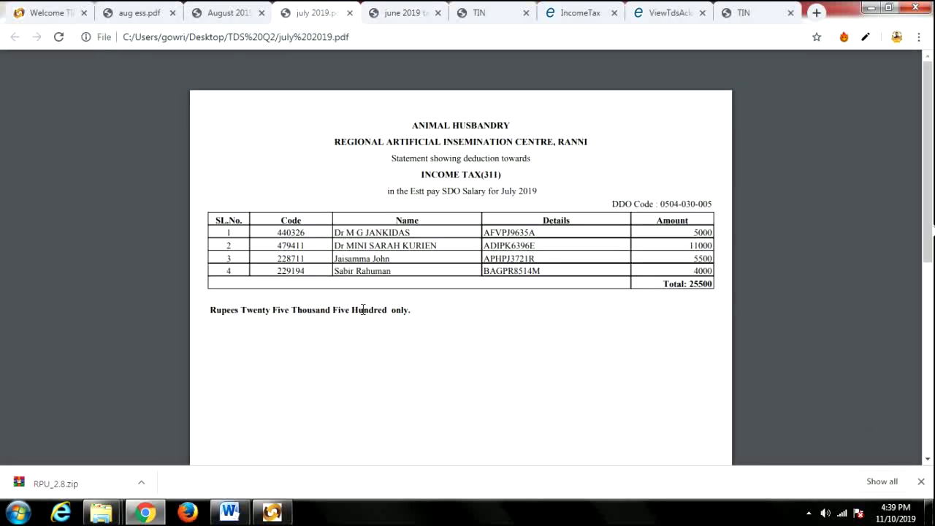
left_click(225, 18)
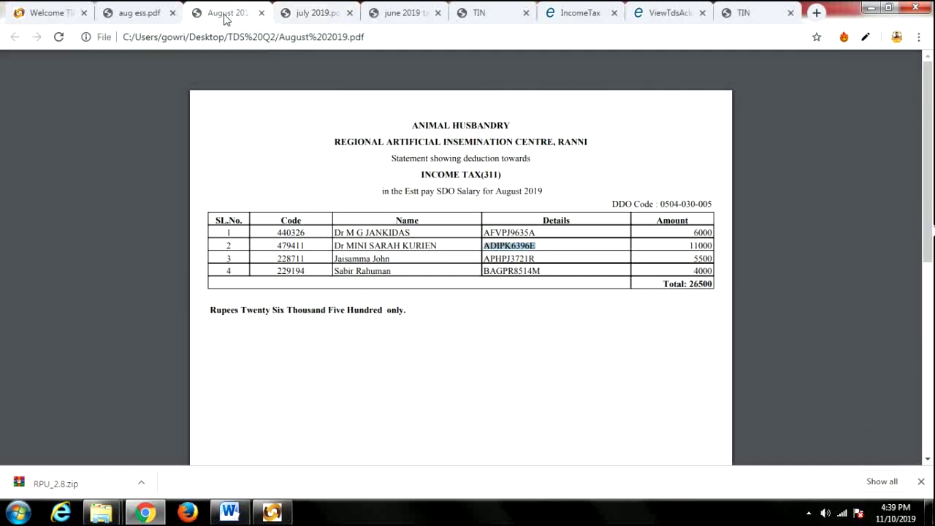
left_click(126, 18)
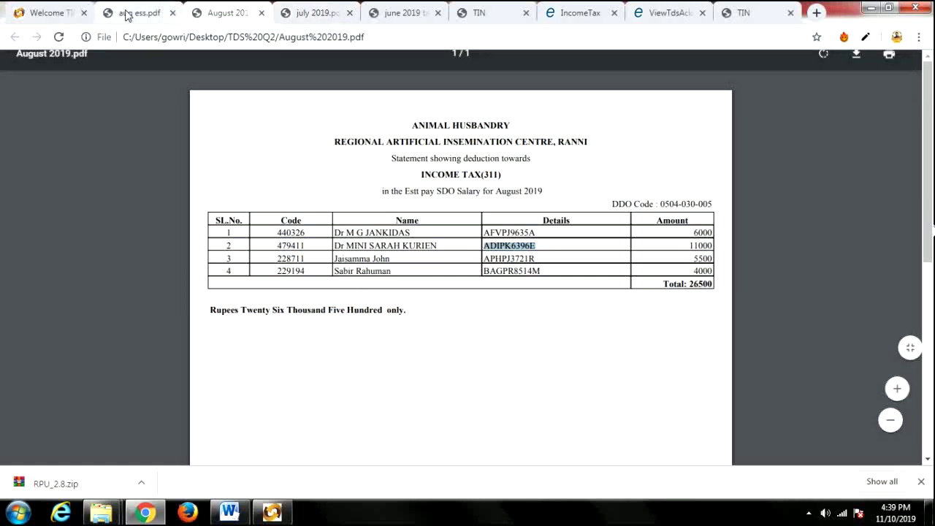
left_click(273, 514)
left_click(488, 219)
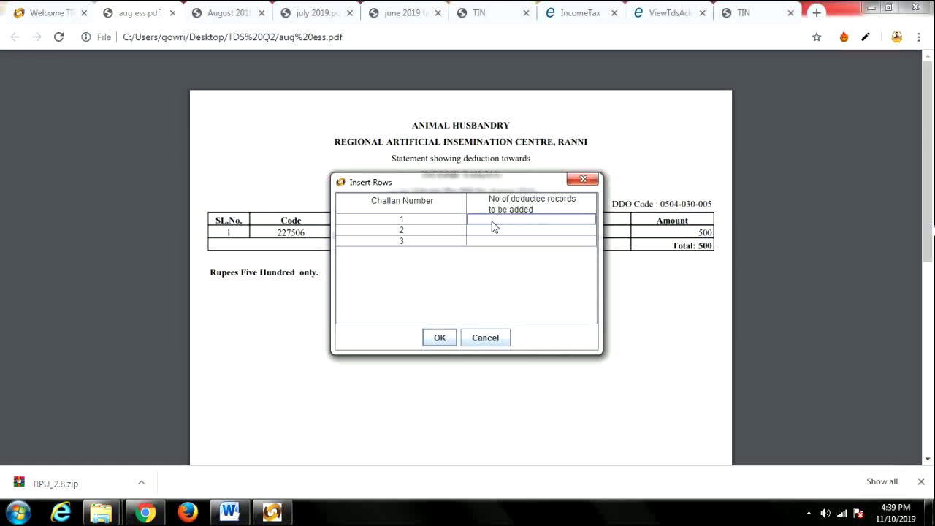
Enter deductee counts 4, 4 and 5 for challans 1, 2 and 3 and confirm.
type("4")
left_click(481, 232)
type("4")
key("Return")
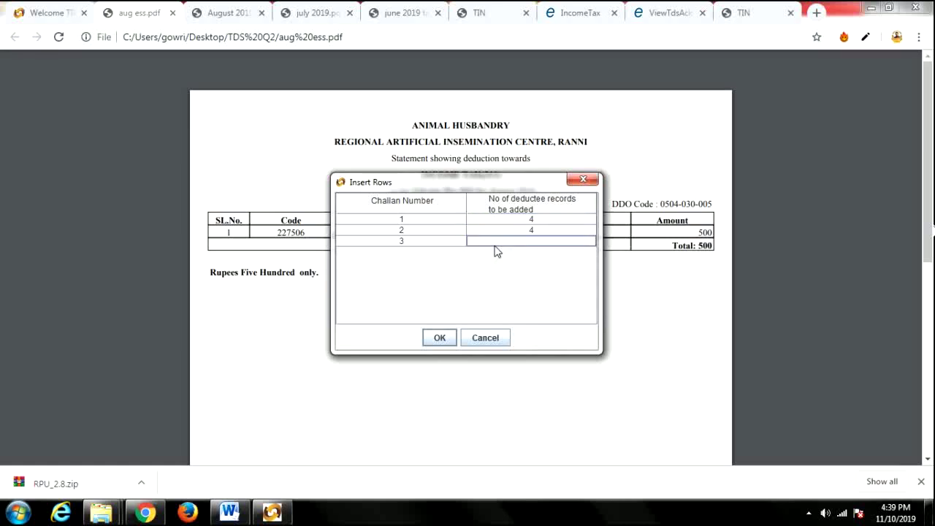
type("1")
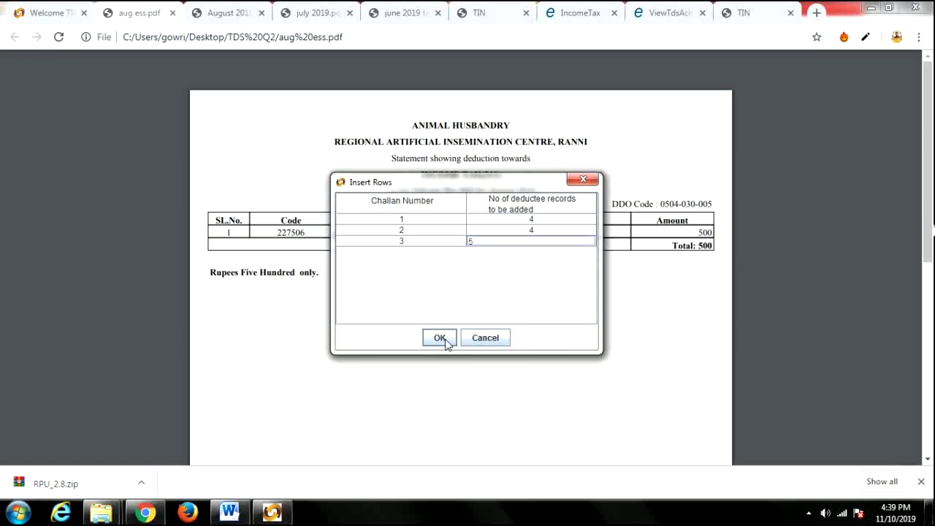
left_click(439, 337)
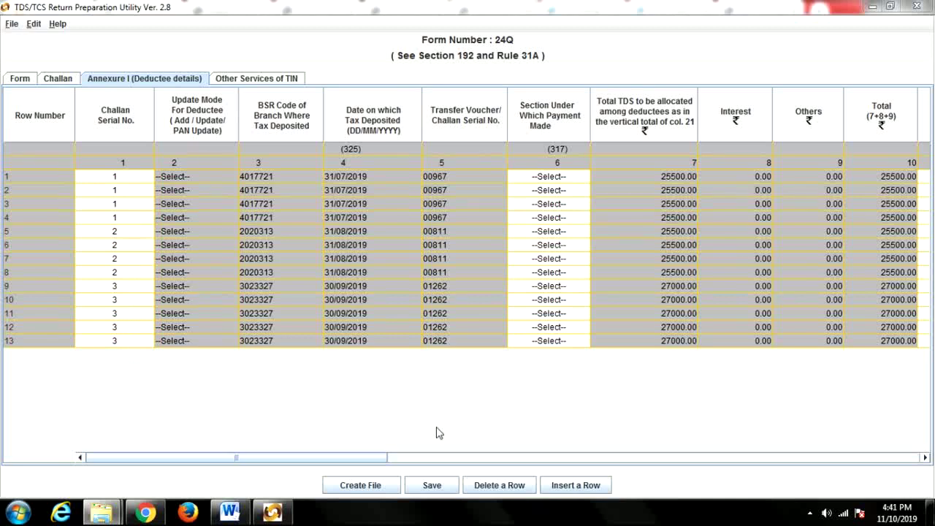
left_click_drag(370, 458, 405, 465)
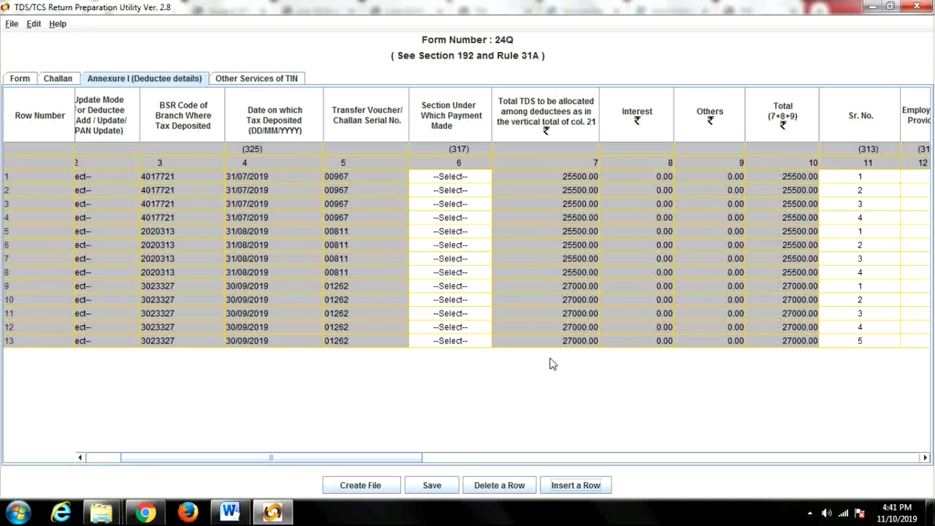
Set the payment section to 92A for deductee rows 1–7.
left_click(464, 178)
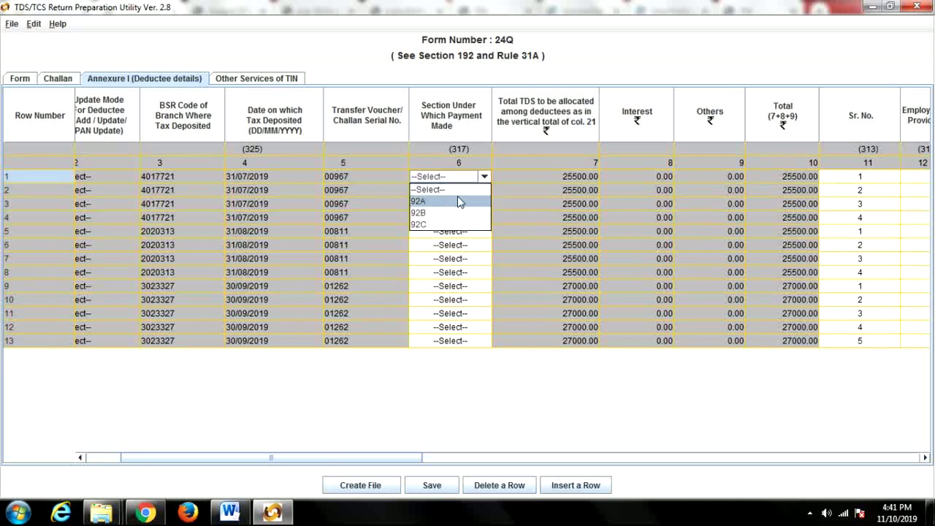
left_click(455, 199)
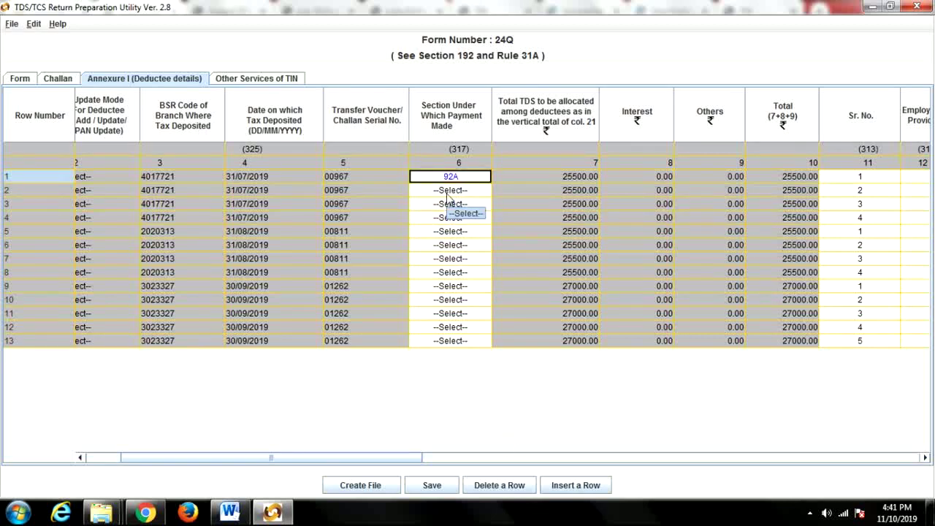
left_click(447, 192)
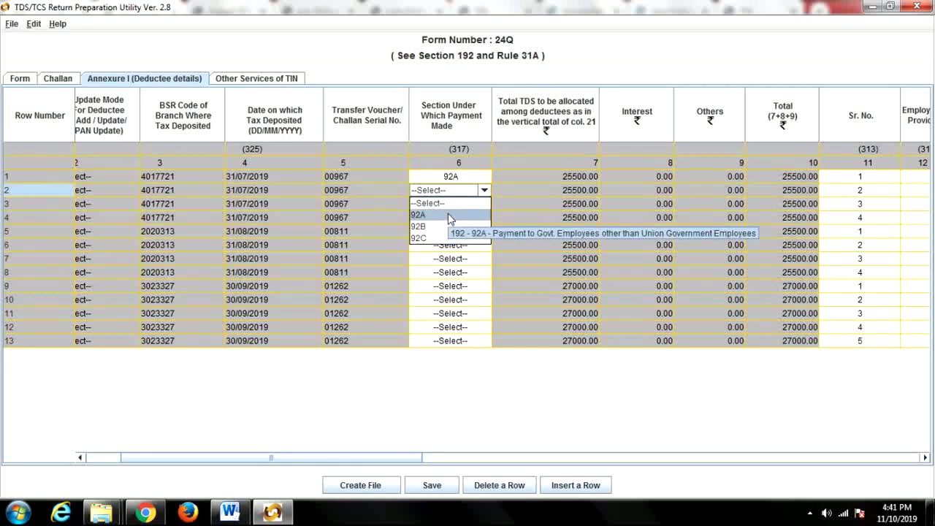
left_click(451, 215)
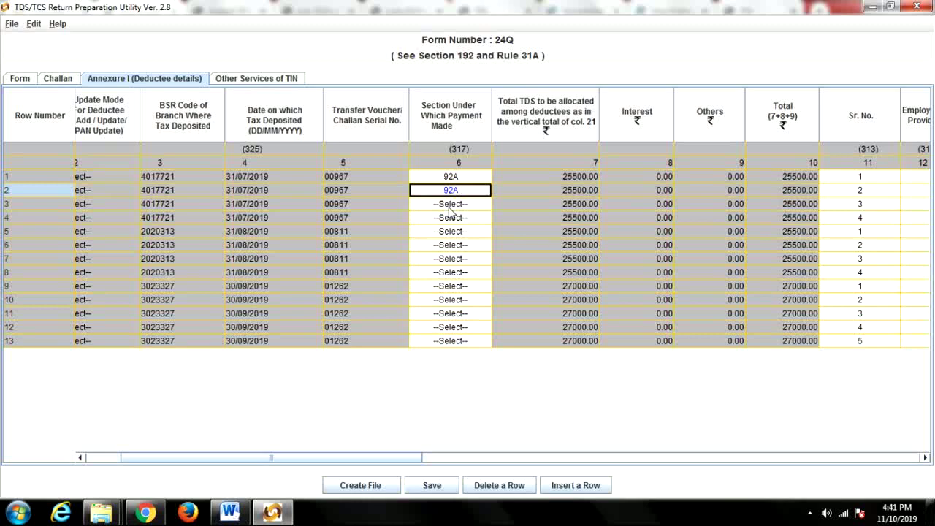
left_click(448, 208)
left_click(447, 228)
left_click(461, 218)
left_click(453, 243)
left_click(455, 231)
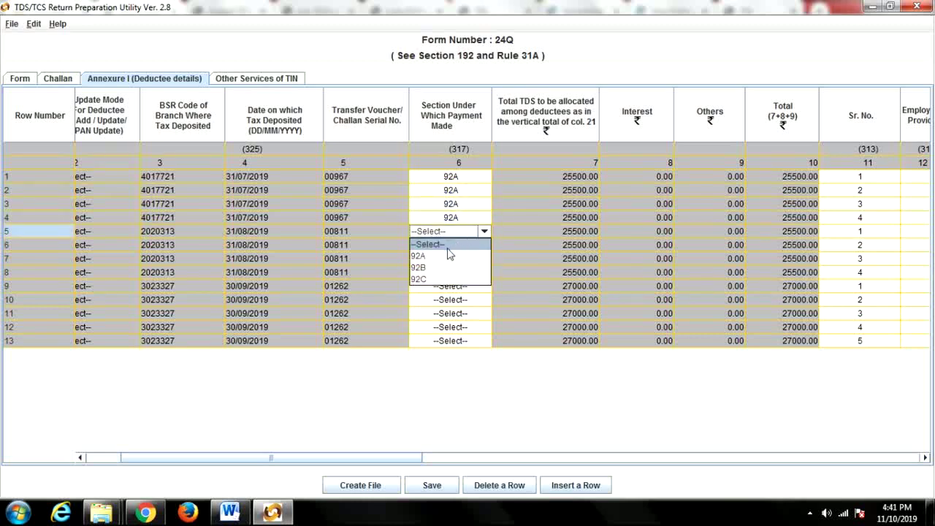
left_click(449, 256)
left_click(450, 245)
left_click(447, 270)
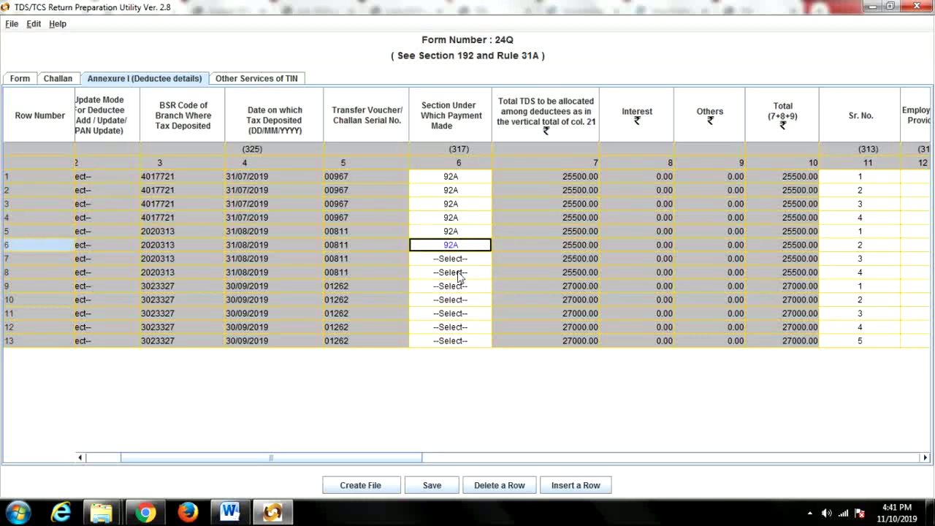
left_click(459, 260)
left_click(444, 283)
Set the payment section to 92A for deductee rows 8–13.
left_click(456, 273)
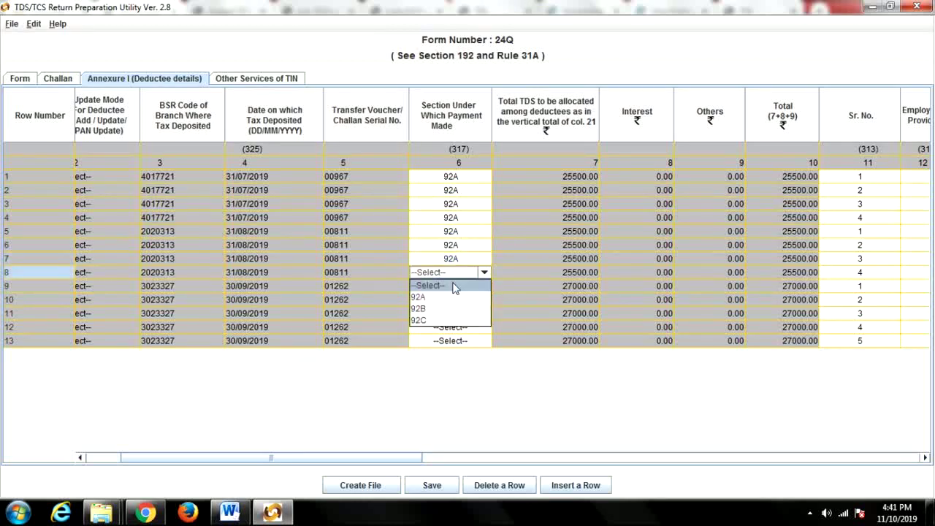
left_click(442, 297)
left_click(447, 286)
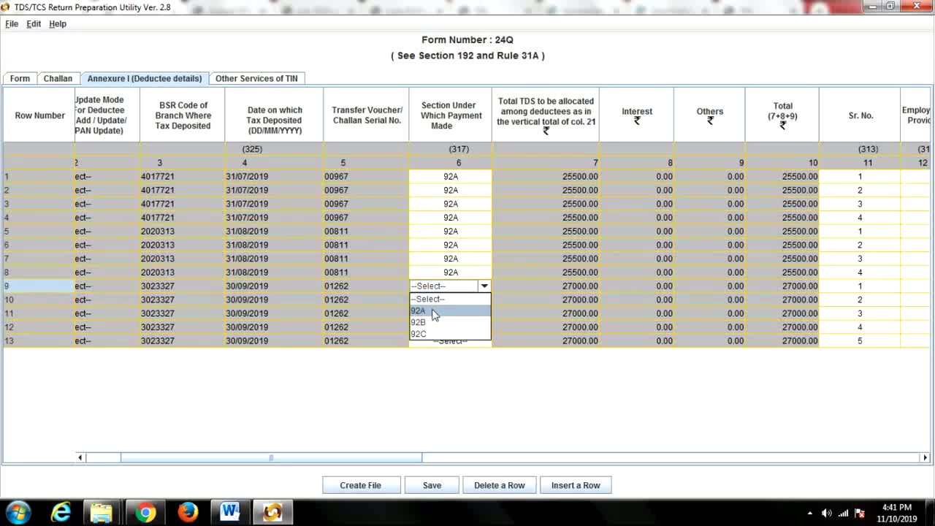
left_click(434, 313)
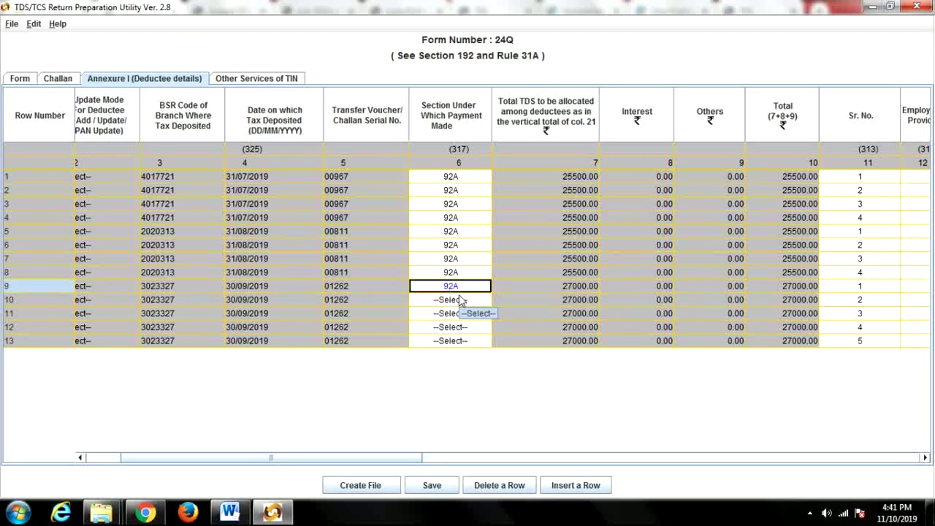
left_click(460, 300)
left_click(428, 326)
left_click(459, 314)
left_click(433, 339)
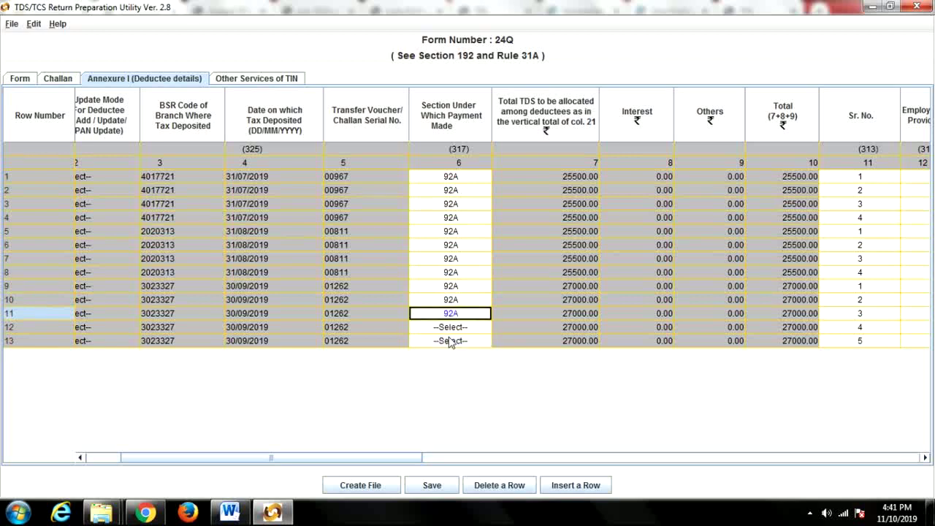
left_click(449, 327)
left_click(436, 354)
left_click(456, 340)
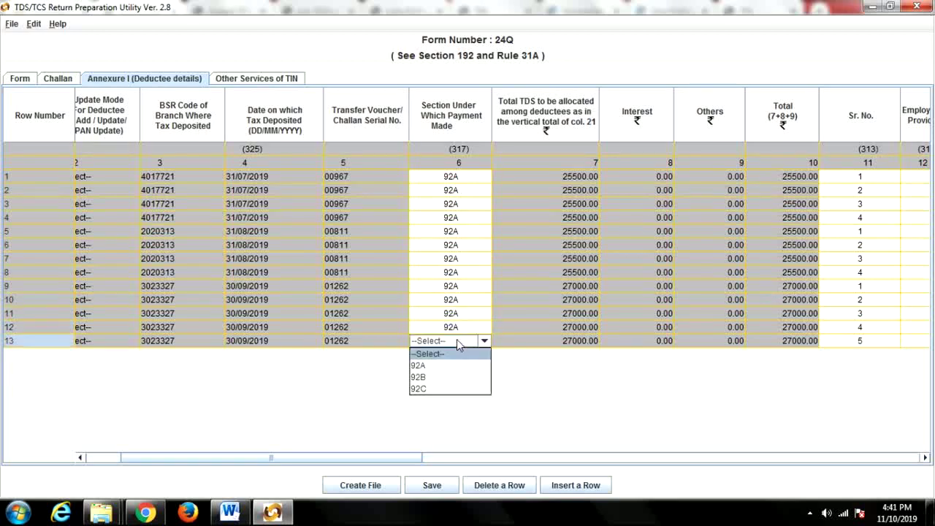
left_click(438, 365)
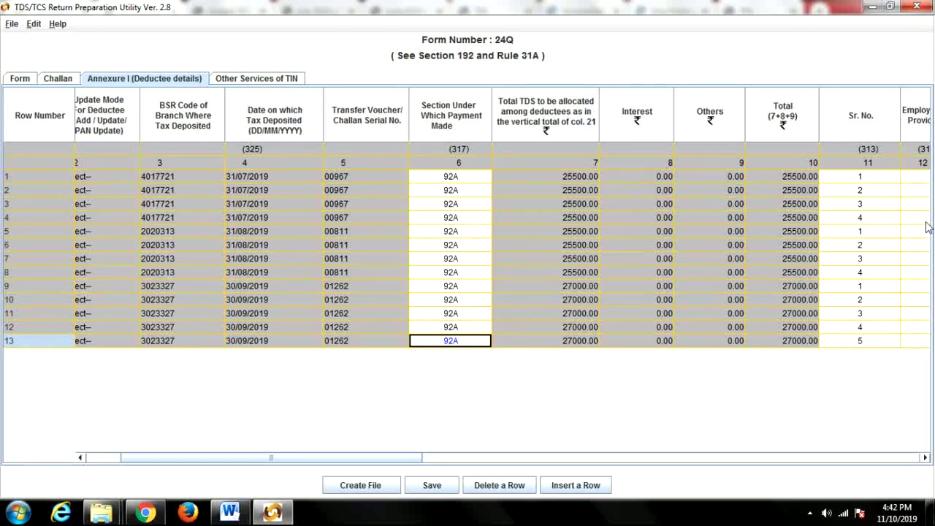
Scroll to row 1's Employee Reference No. cell and bring up the salary PDFs in Chrome.
left_click_drag(377, 459, 520, 467)
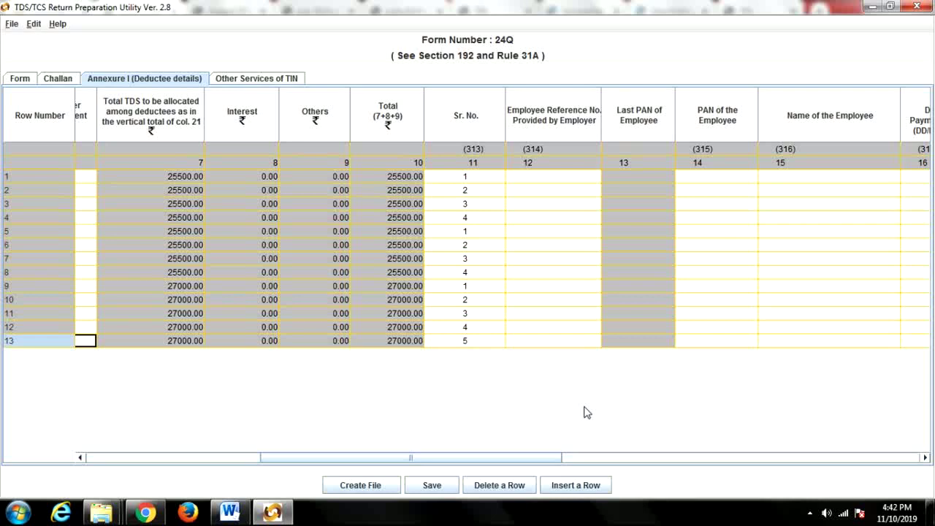
left_click(529, 179)
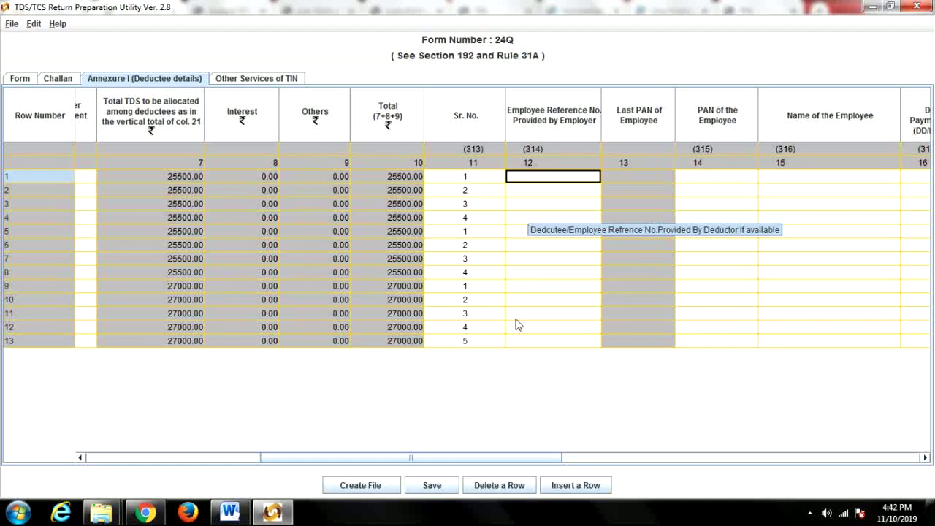
left_click(145, 512)
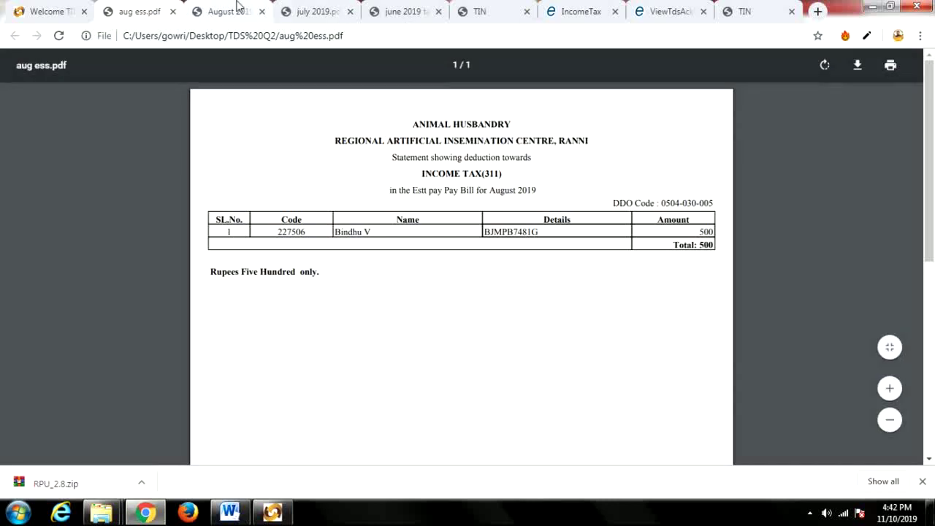
left_click(404, 10)
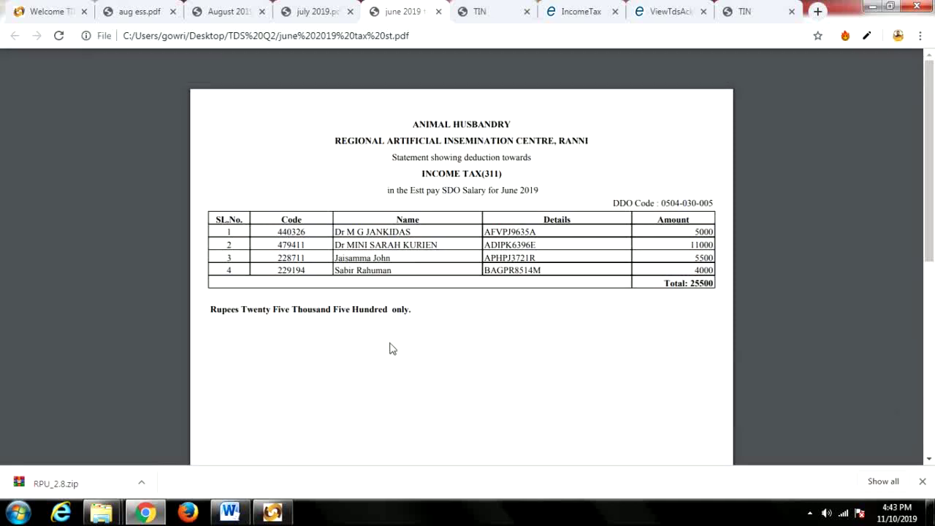
left_click(325, 10)
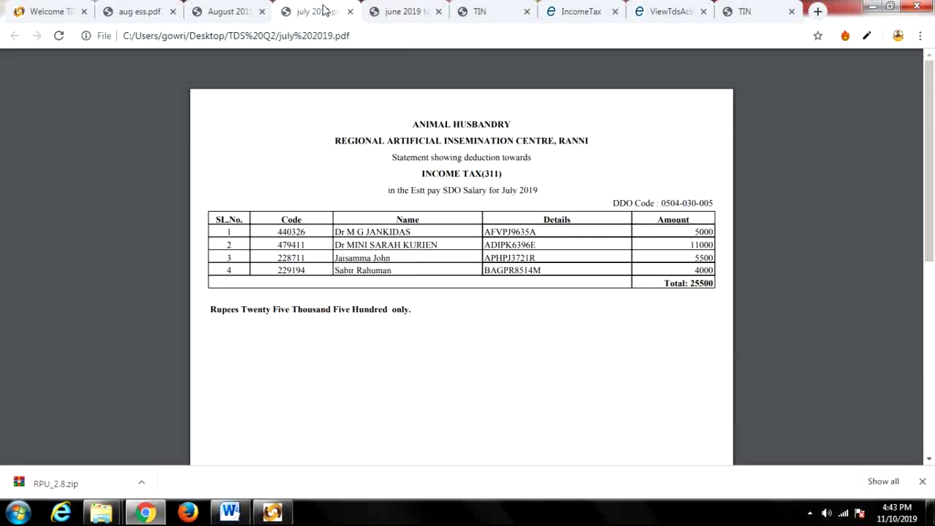
left_click(410, 11)
left_click_drag(277, 231, 306, 231)
key("ctrl+c")
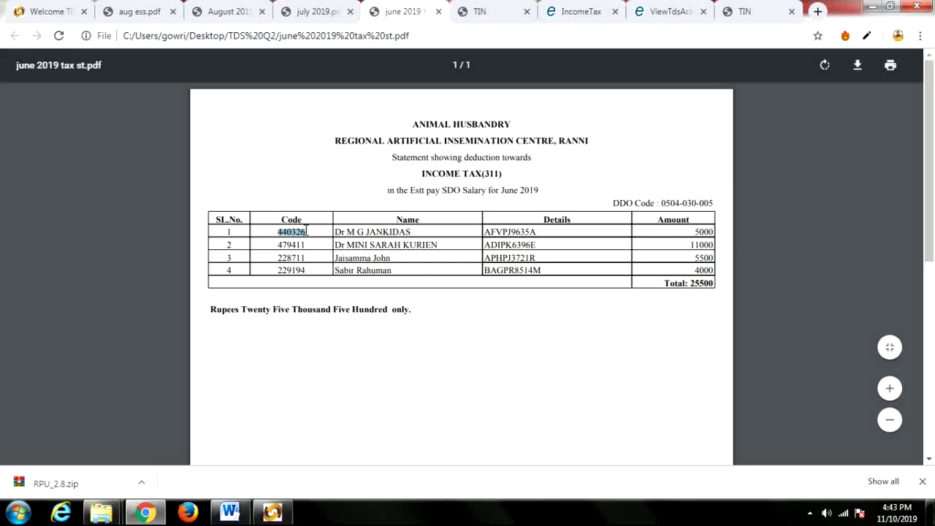
left_click(272, 511)
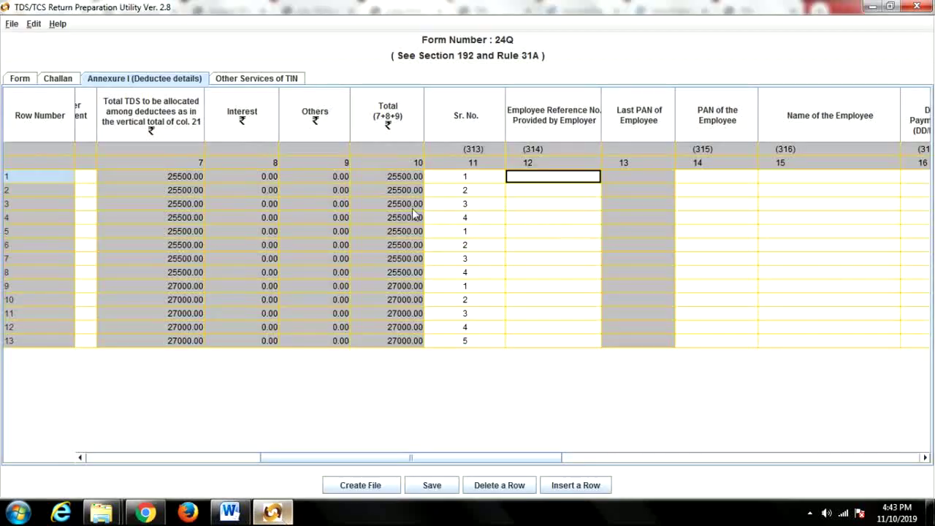
key("ctrl+v")
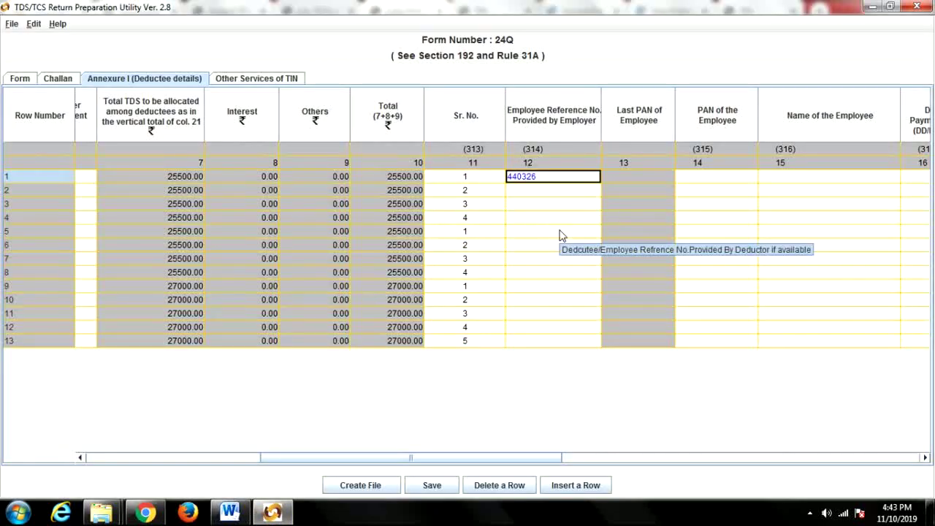
left_click(146, 512)
left_click_drag(271, 245, 306, 245)
key("ctrl+c")
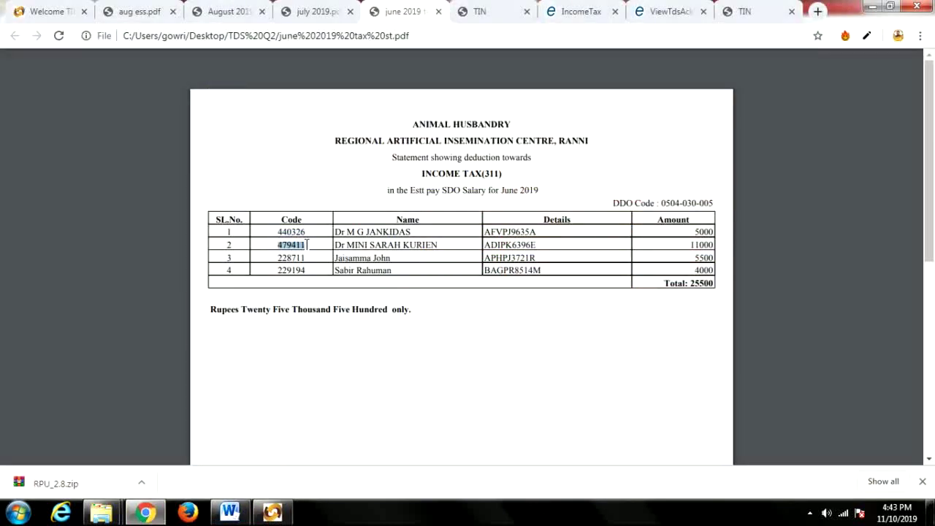
left_click(272, 512)
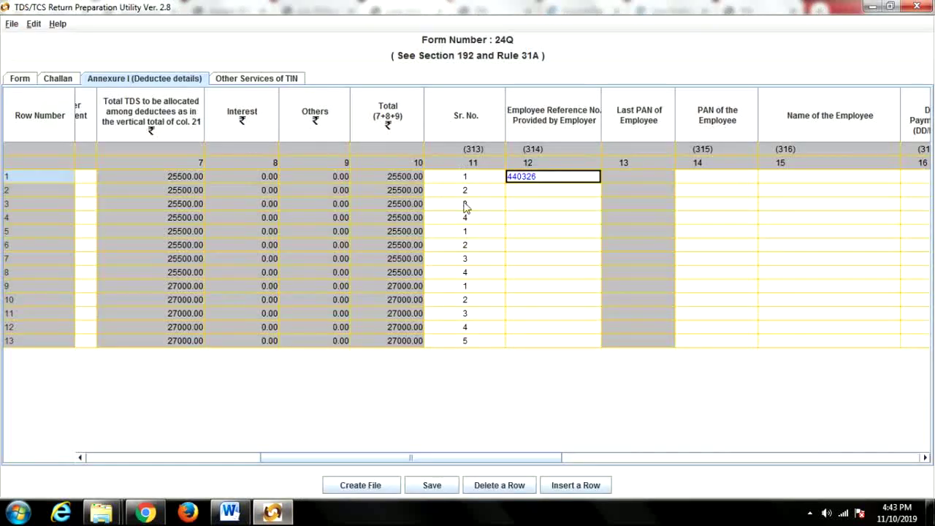
left_click(519, 190)
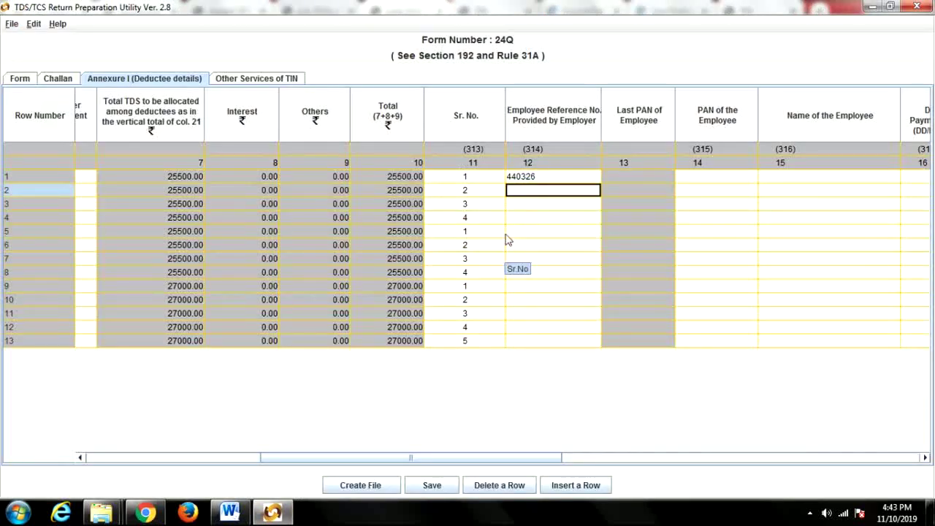
left_click(528, 232)
key("ctrl+v")
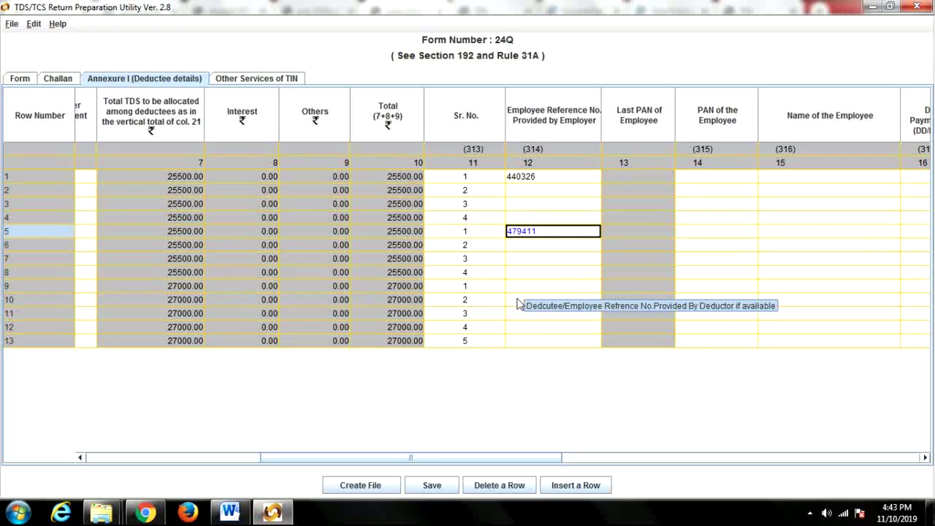
left_click(523, 288)
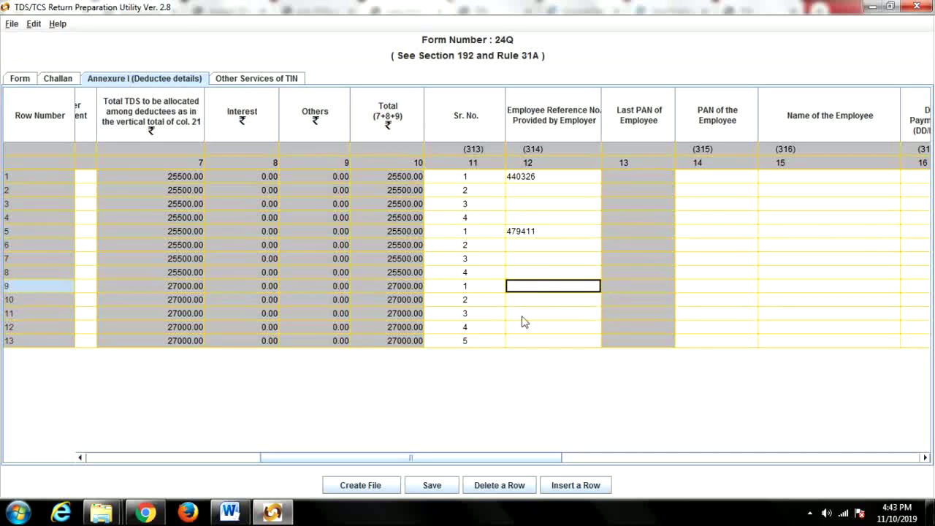
key("ctrl+v")
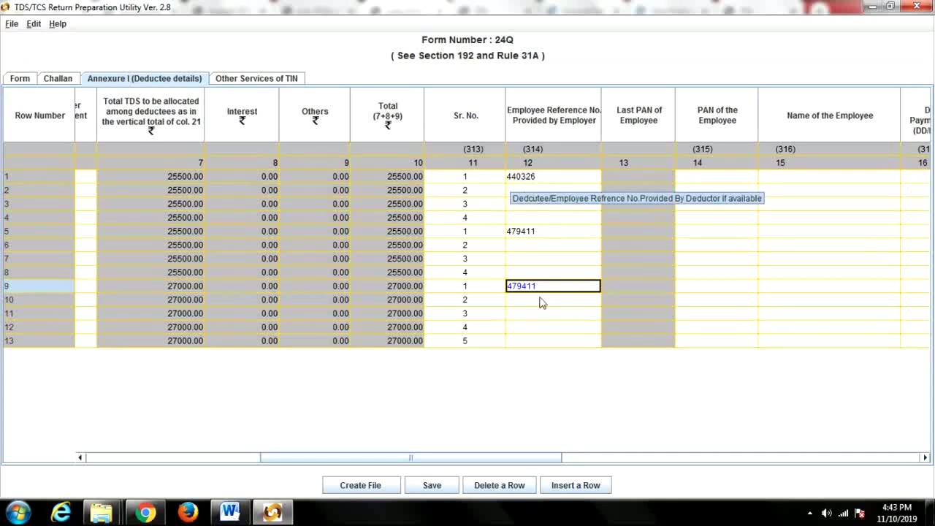
left_click(531, 234)
left_click(520, 191)
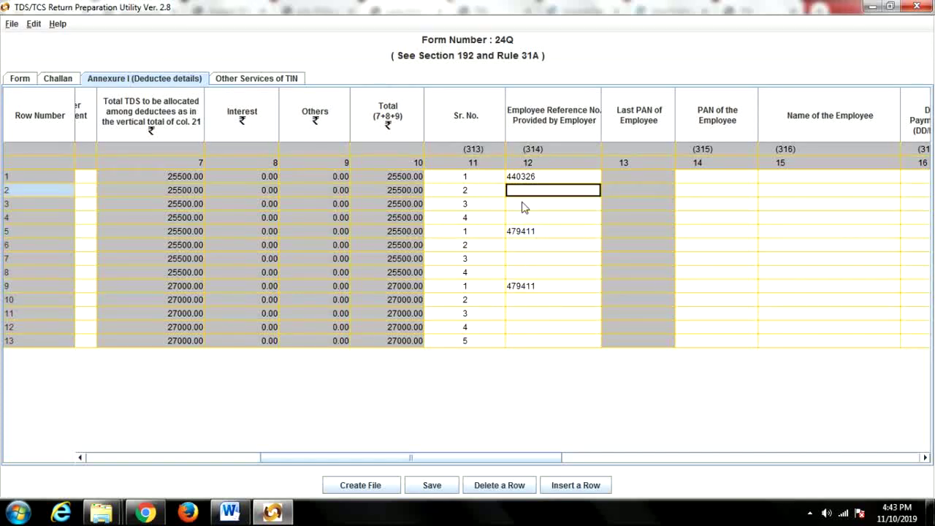
key("ctrl+v")
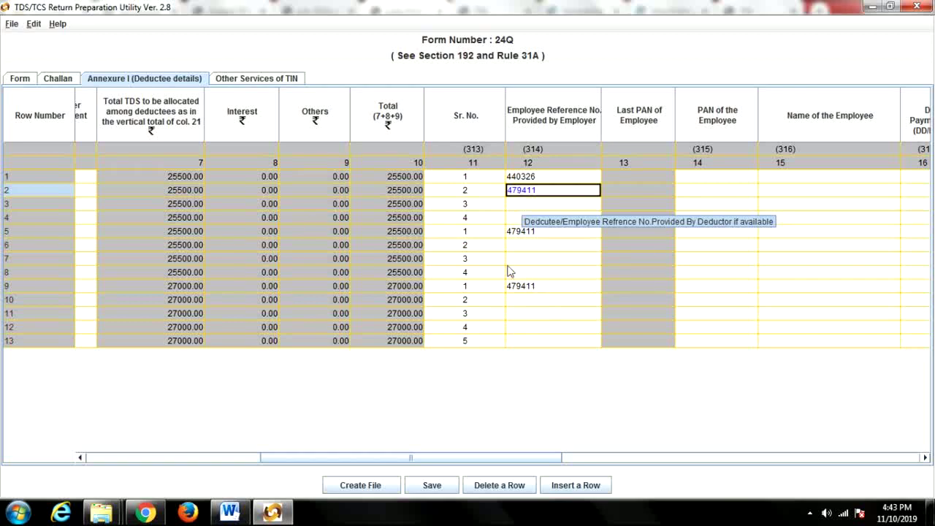
left_click(515, 248)
key("ctrl+v")
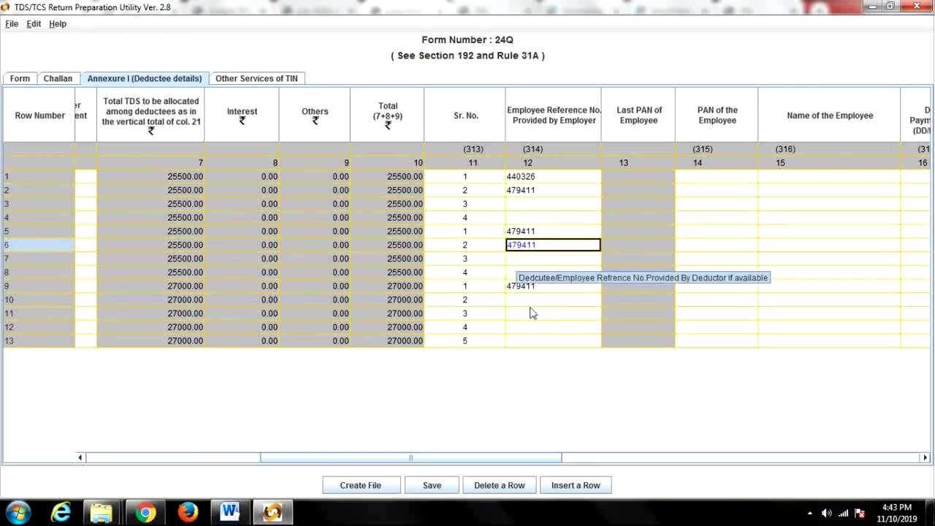
left_click(522, 314)
key("ctrl+v")
Erase the wrong codes from rows 5 and 9 and re-enter 479411 in row 2.
left_click(526, 233)
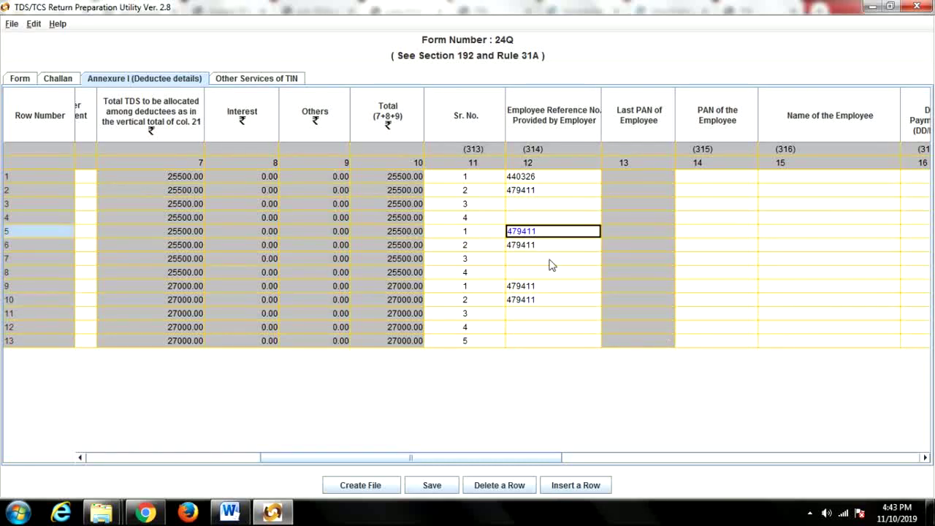
double_click(548, 234)
key("BackSpace")
key("BackSpace")
key("BackSpace")
key("BackSpace")
key("BackSpace")
key("BackSpace")
left_click(539, 191)
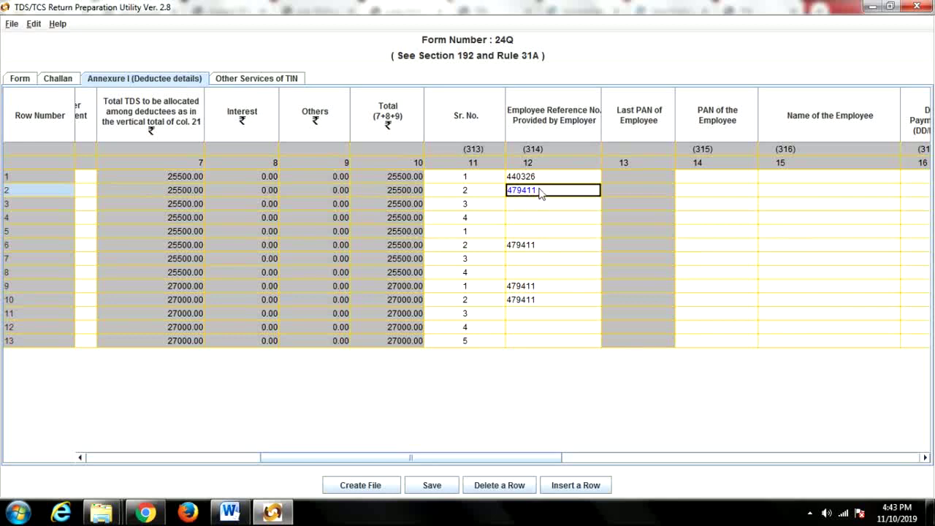
double_click(541, 191)
key("BackSpace")
key("BackSpace")
key("BackSpace")
key("BackSpace")
key("BackSpace")
key("BackSpace")
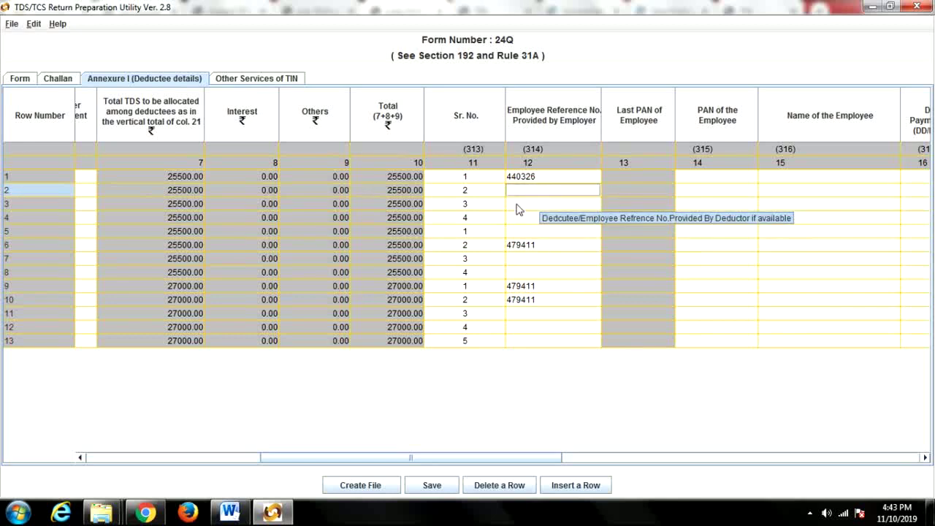
left_click(517, 205)
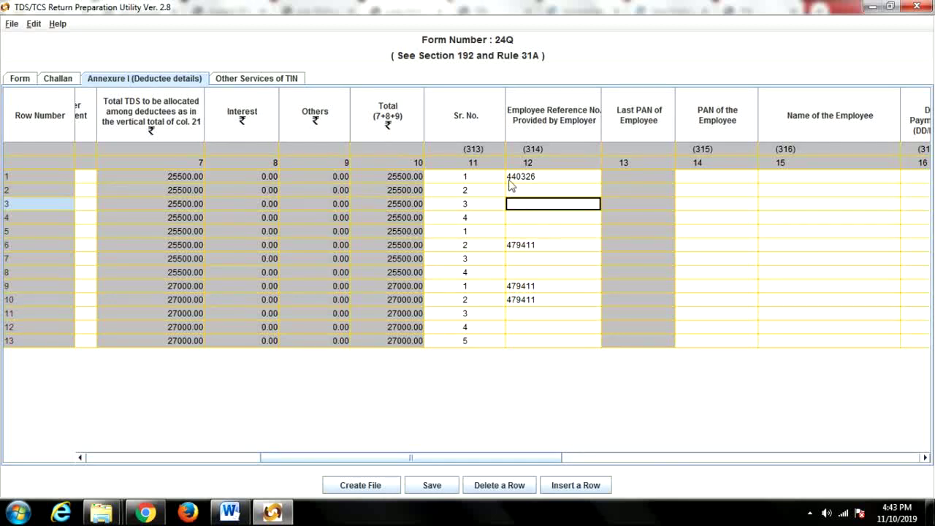
left_click(514, 191)
key("ctrl+v")
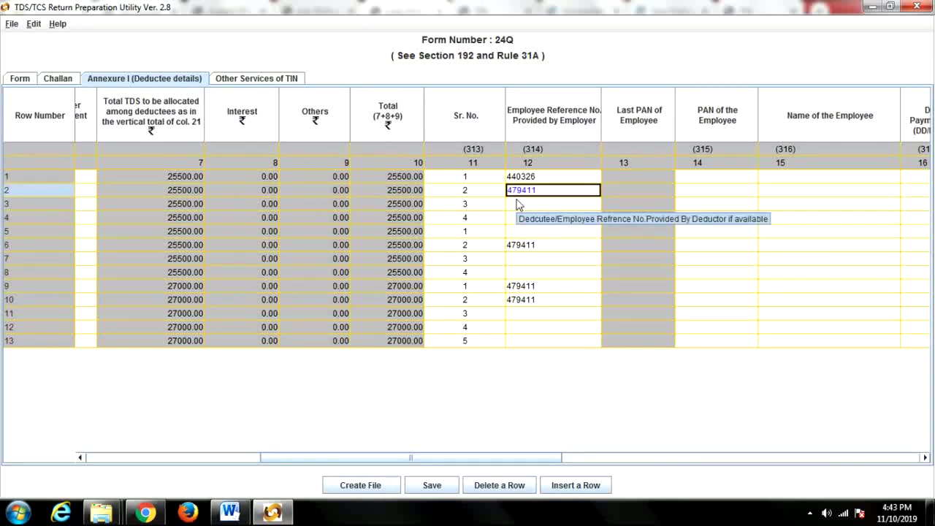
left_click(565, 273)
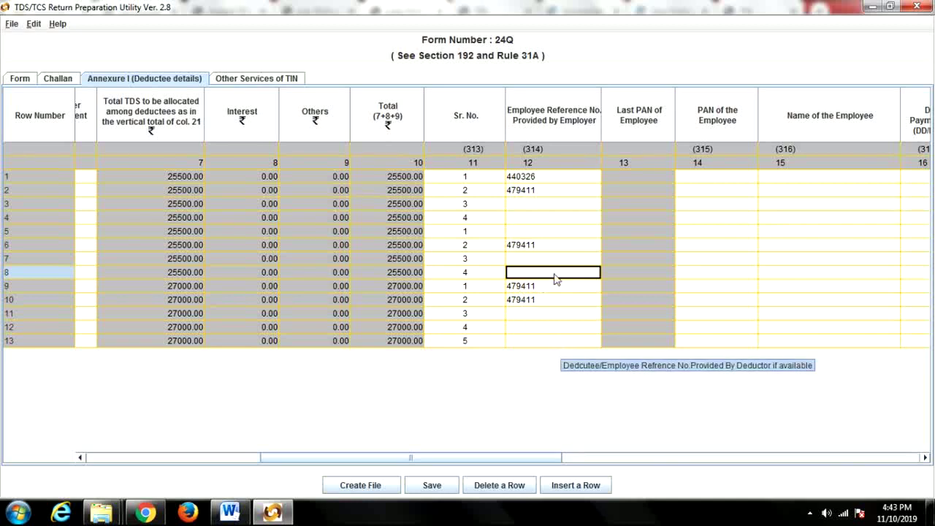
left_click(532, 287)
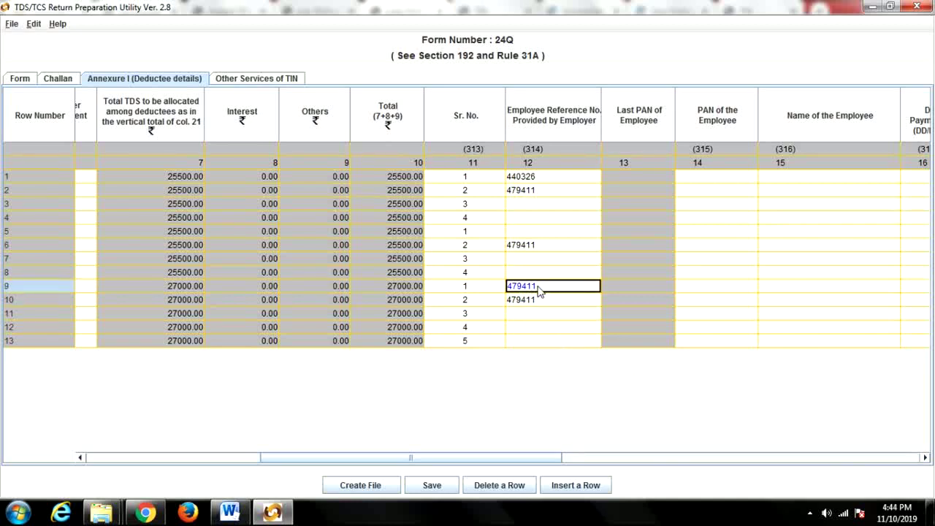
double_click(538, 287)
key("BackSpace")
key("BackSpace")
key("BackSpace")
key("BackSpace")
key("BackSpace")
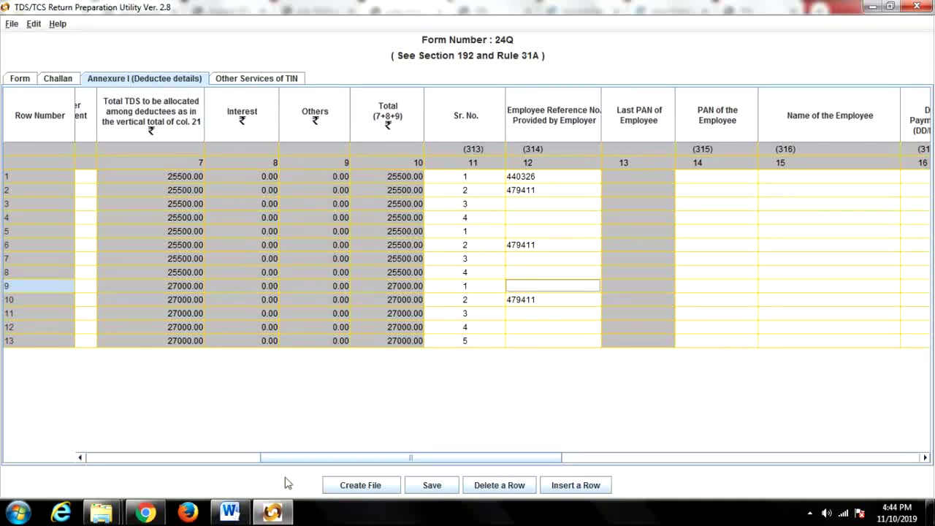
Fill rows 5 and 9 with employee code 440326.
left_click(146, 512)
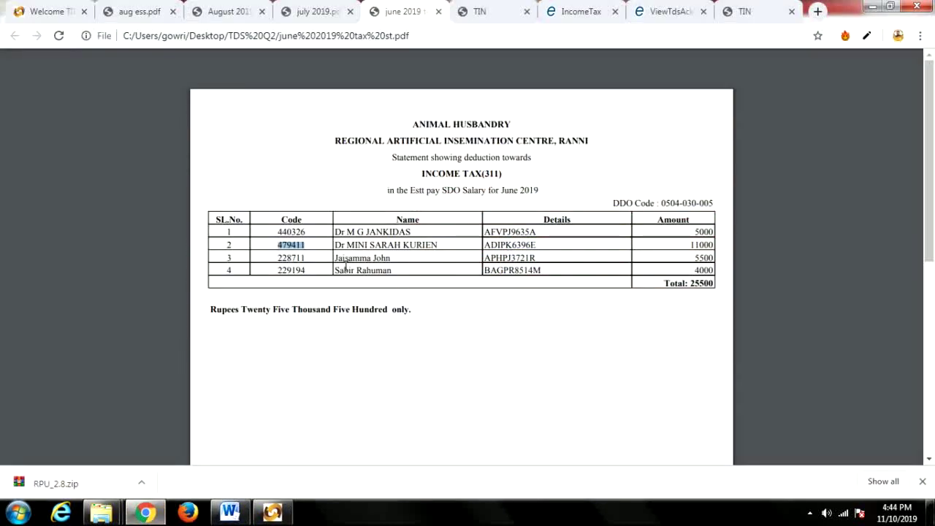
left_click(311, 232)
left_click_drag(312, 232, 276, 232)
key("ctrl+c")
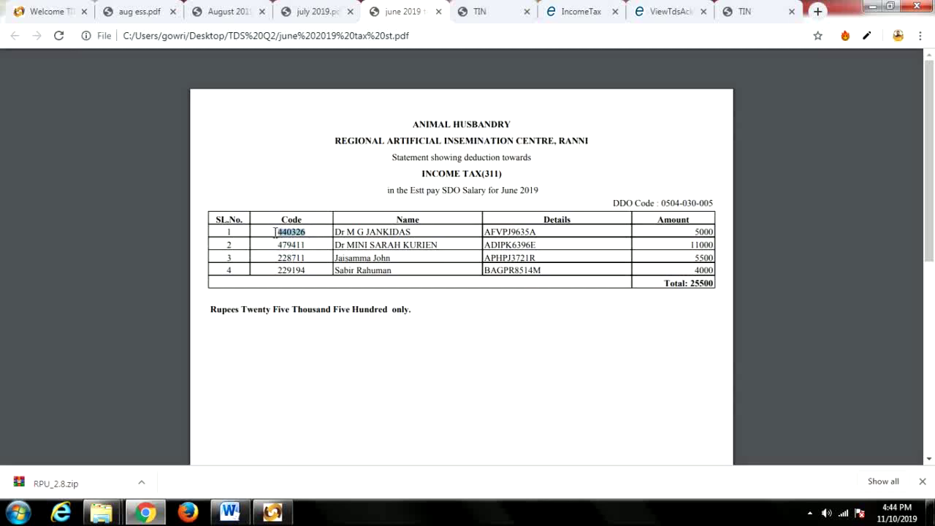
left_click(273, 513)
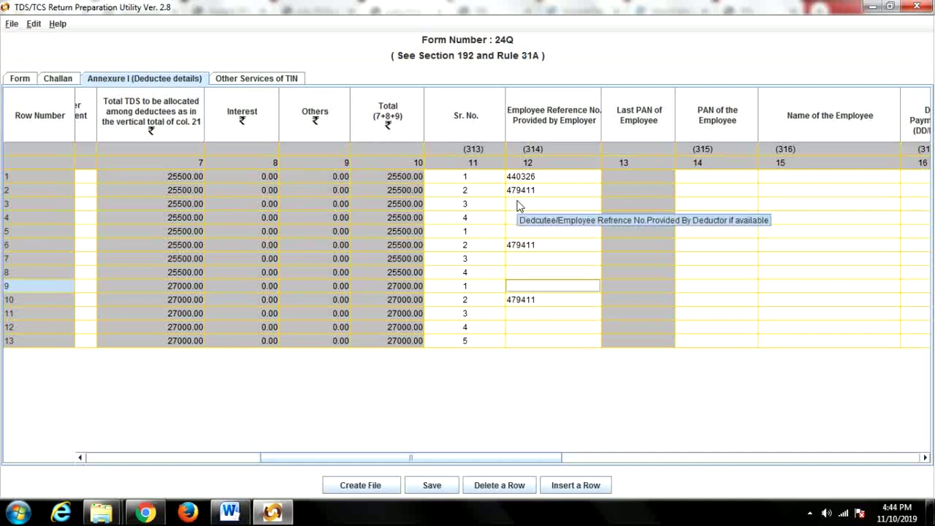
left_click(518, 232)
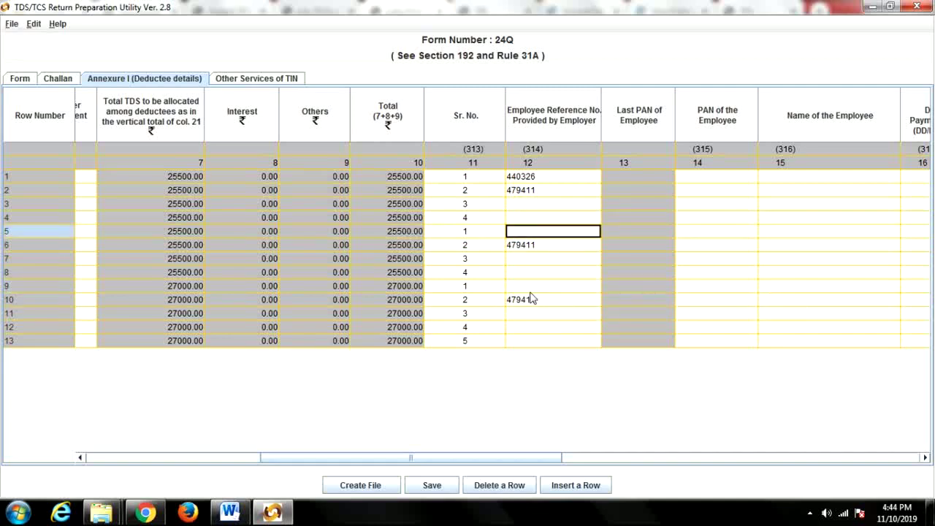
key("ctrl+v")
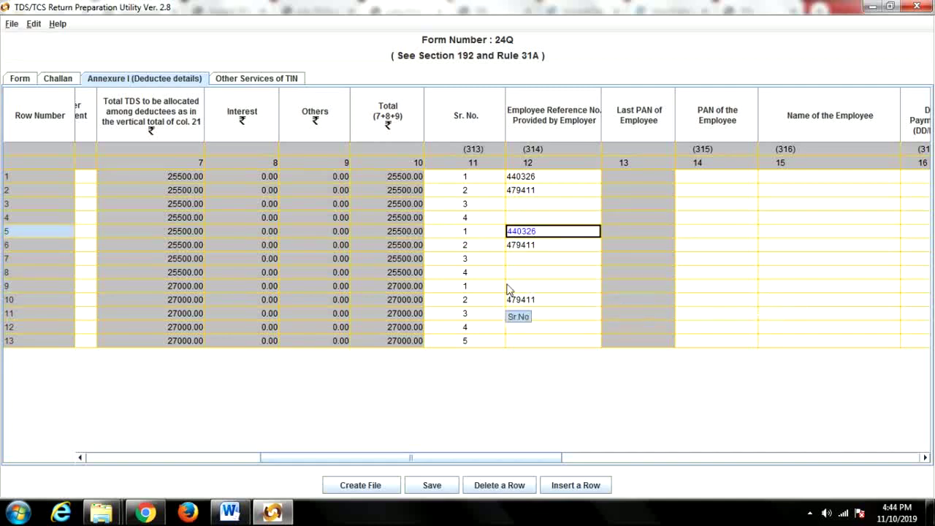
left_click(510, 286)
key("ctrl+v")
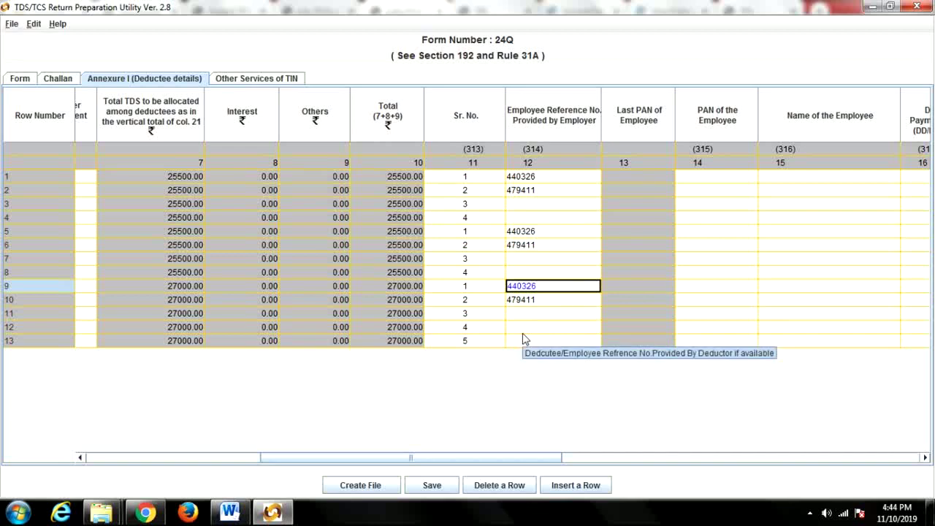
Fill rows 3, 7 and 11 with employee code 228711.
left_click(154, 512)
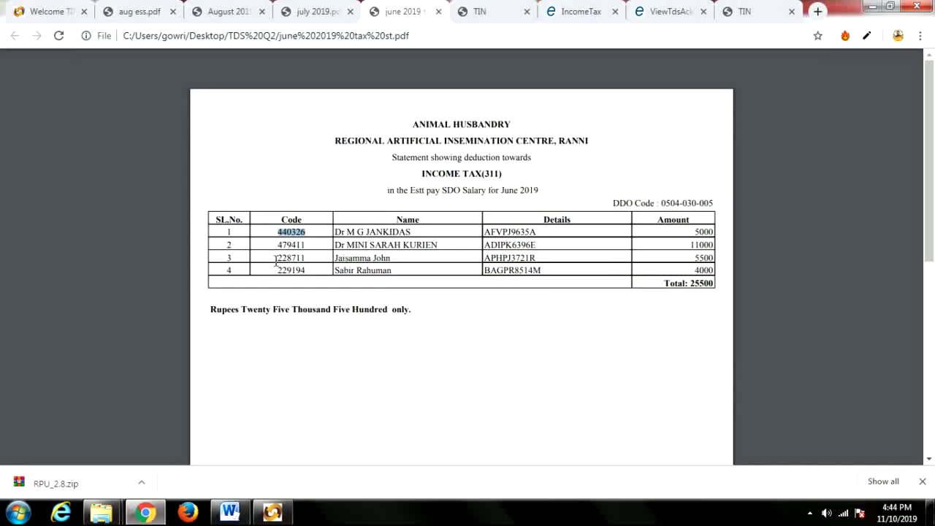
left_click_drag(277, 258, 310, 257)
key("ctrl+c")
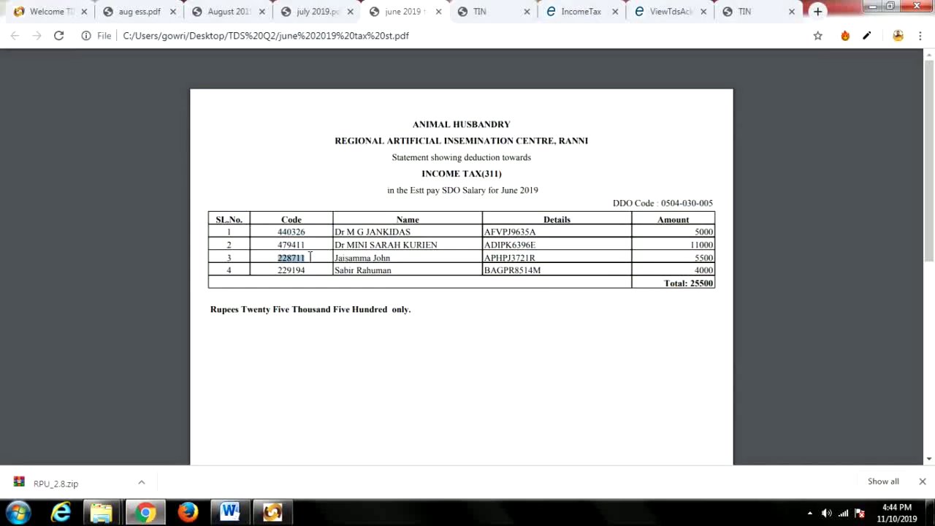
left_click(272, 512)
left_click(515, 207)
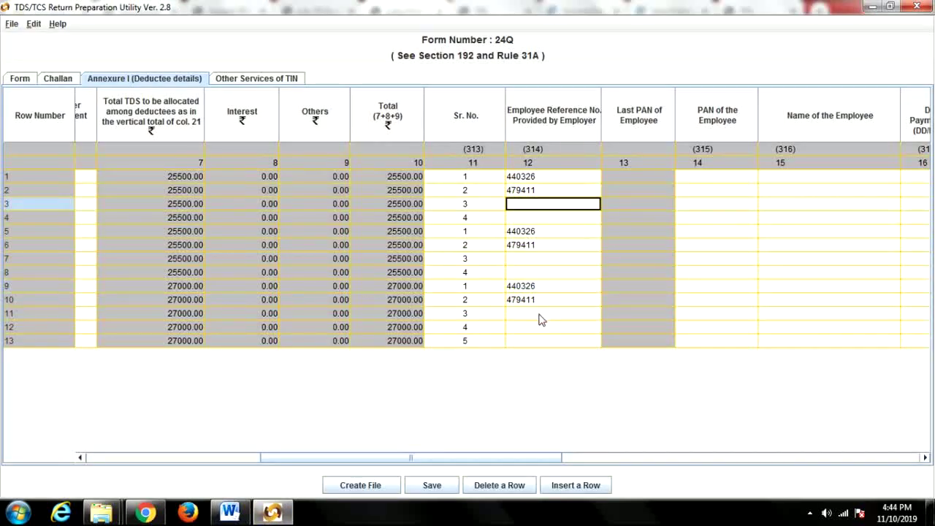
key("ctrl+v")
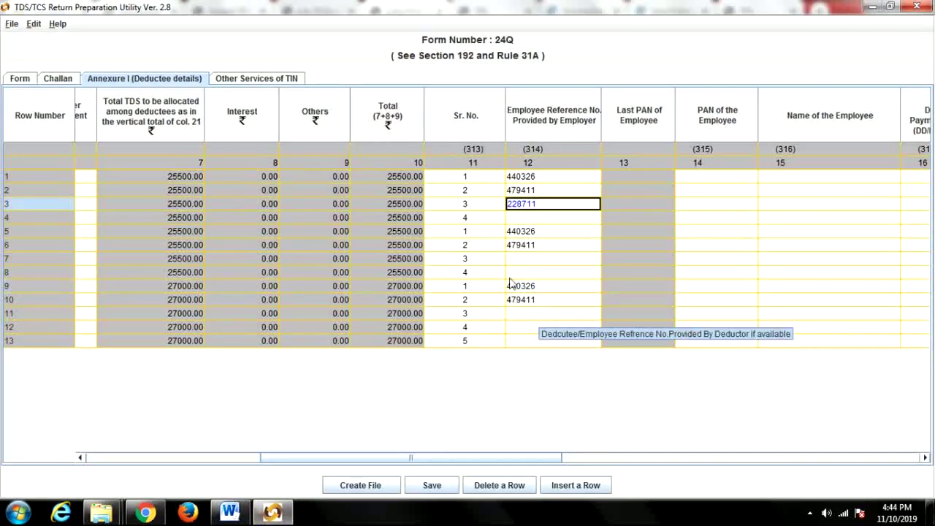
left_click(512, 261)
key("ctrl+v")
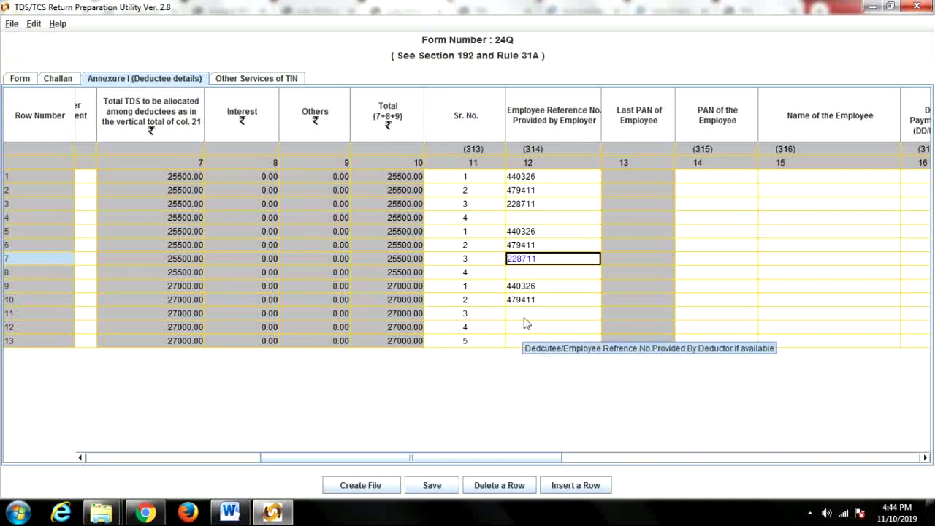
left_click(516, 316)
key("ctrl+v")
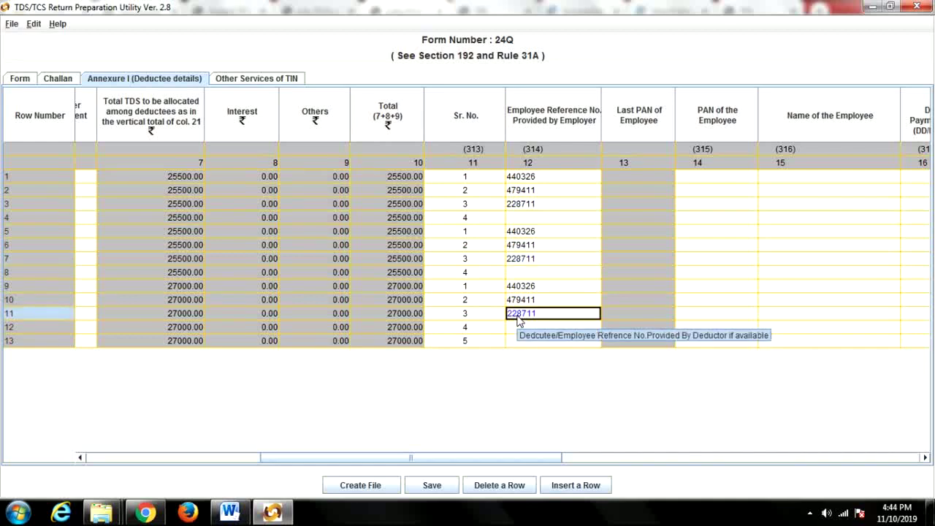
left_click(145, 512)
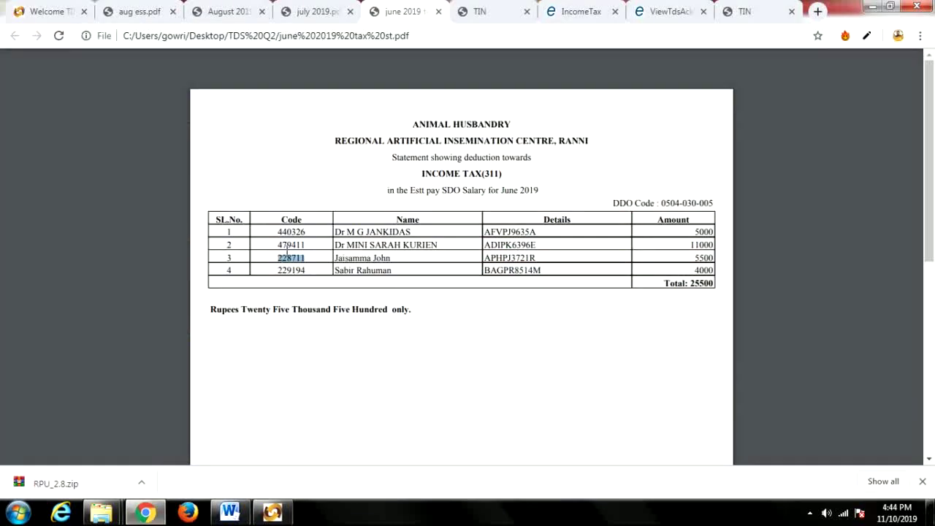
left_click(280, 244)
left_click_drag(278, 270, 310, 271)
key("alt+Tab")
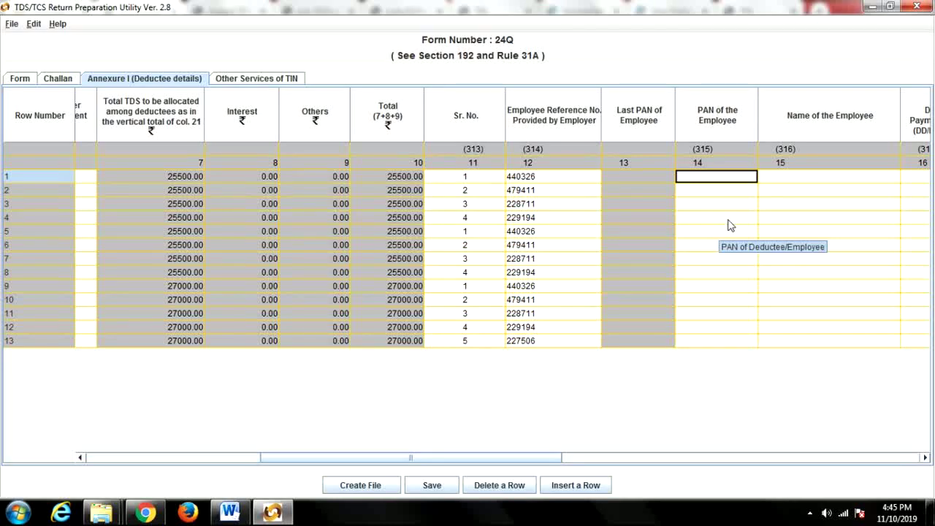
left_click_drag(549, 458, 606, 459)
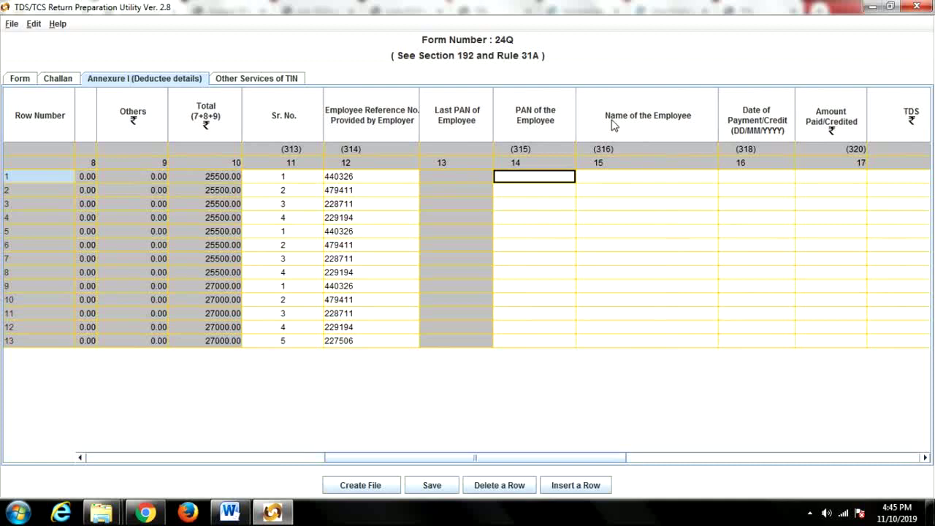
left_click(613, 176)
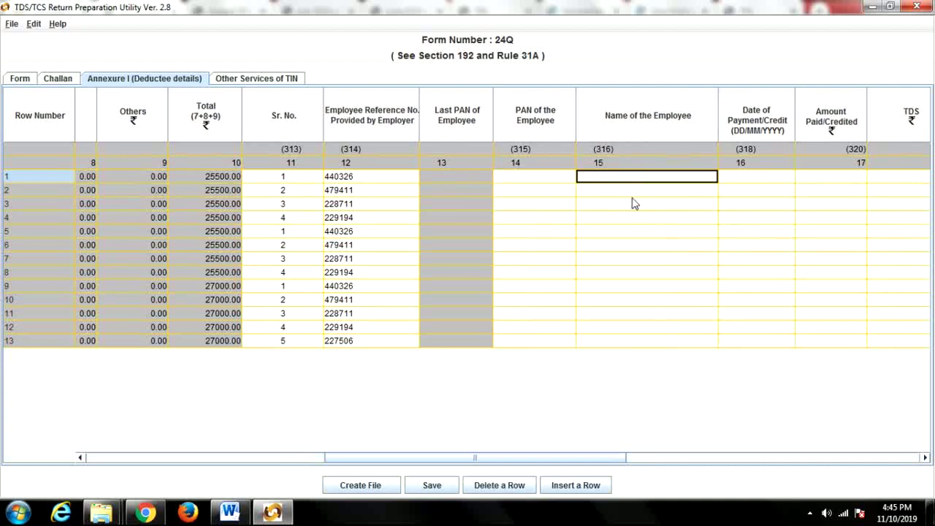
left_click_drag(611, 463, 683, 463)
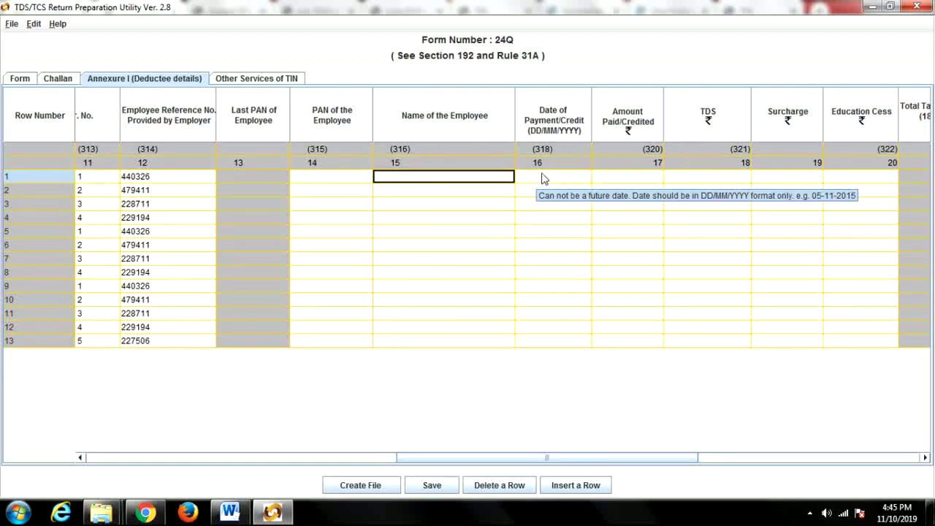
left_click(550, 182)
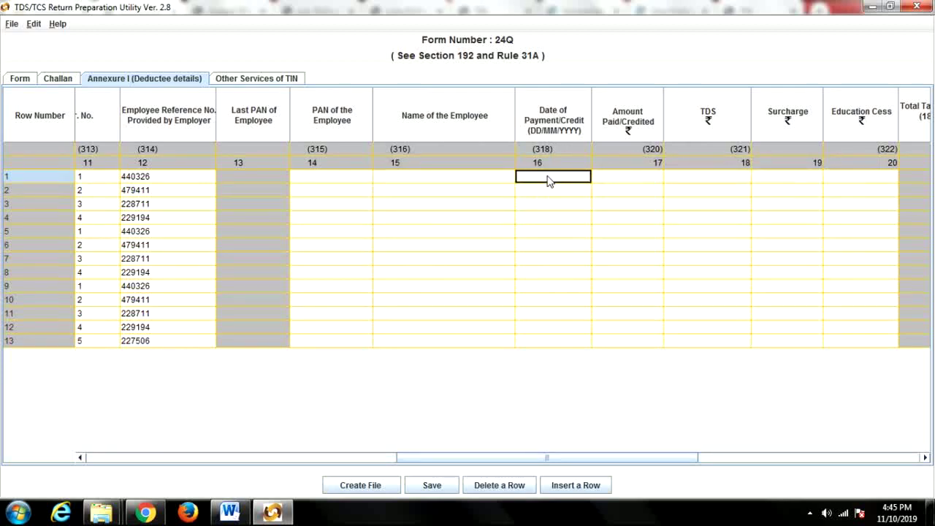
left_click(145, 513)
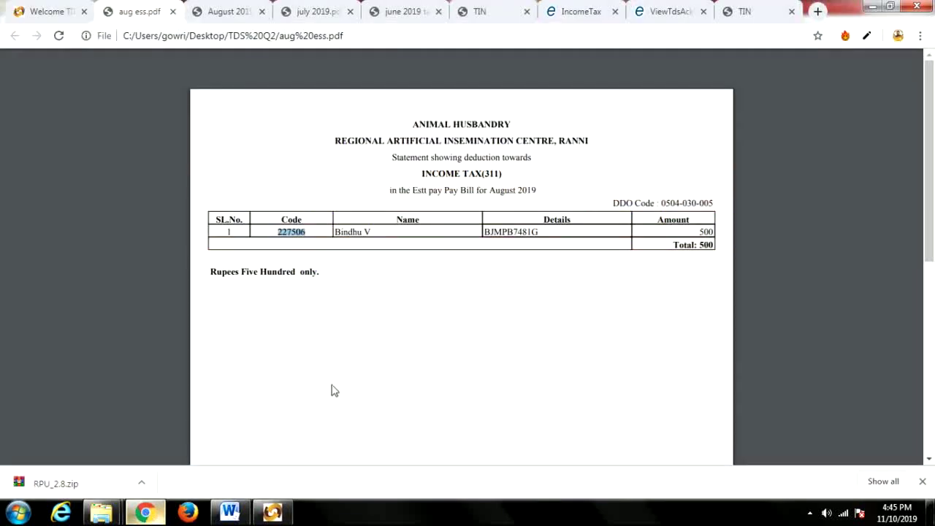
left_click(223, 11)
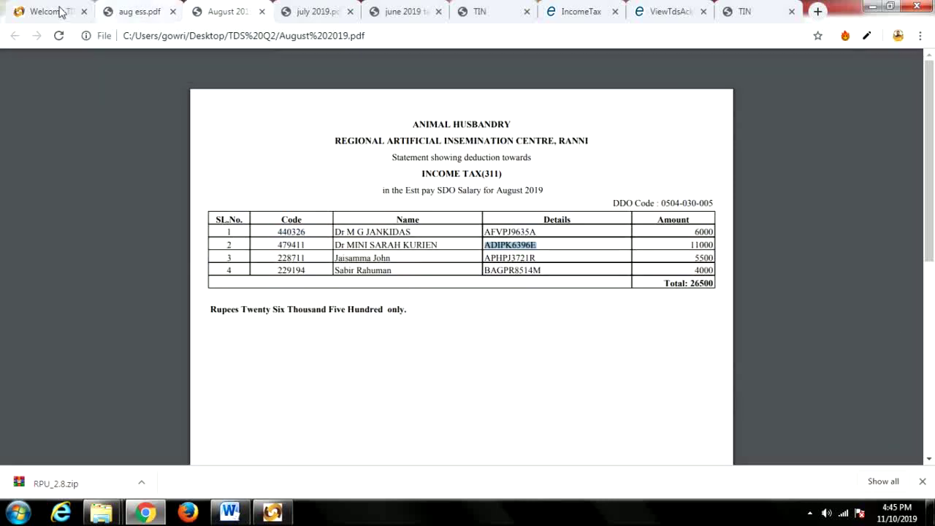
left_click(51, 11)
left_click_drag(393, 328, 450, 329)
left_click(273, 512)
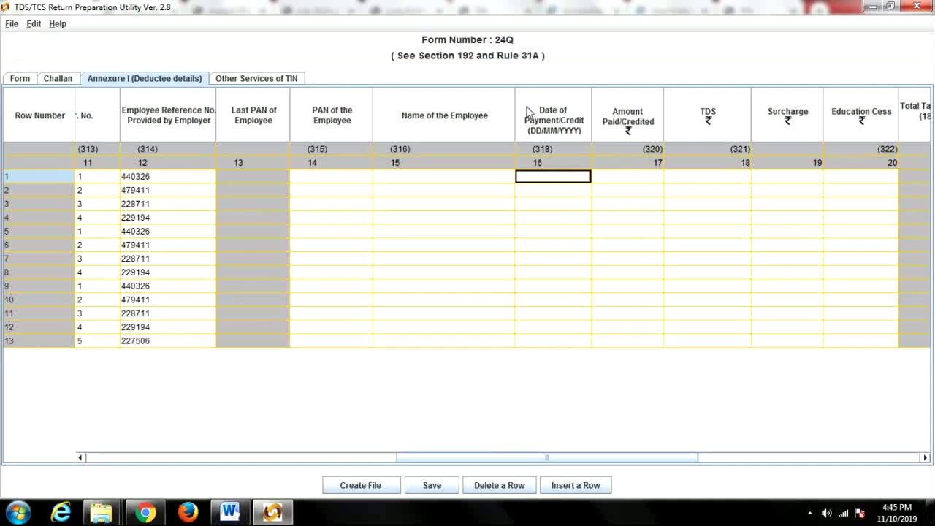
left_click(620, 179)
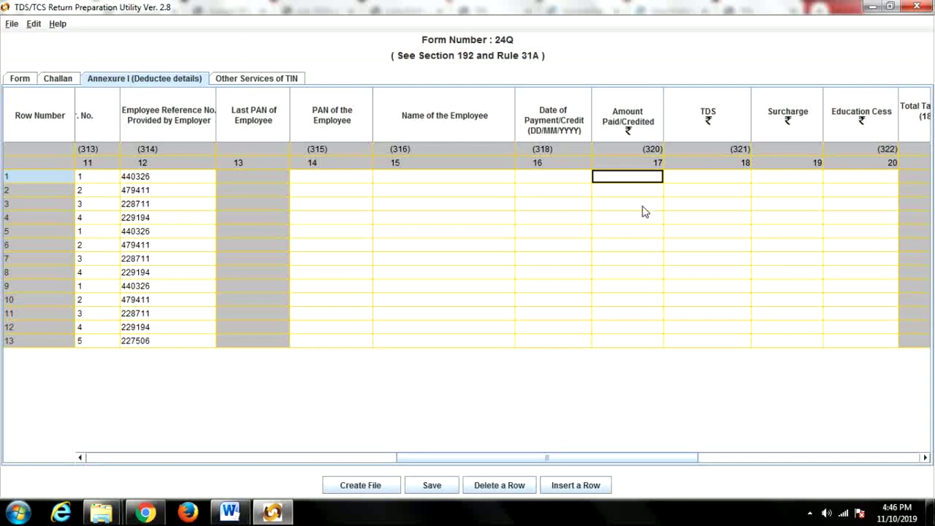
Move across row 1's TDS, Surcharge, Education Cess and Date of Deduction cells.
left_click(680, 177)
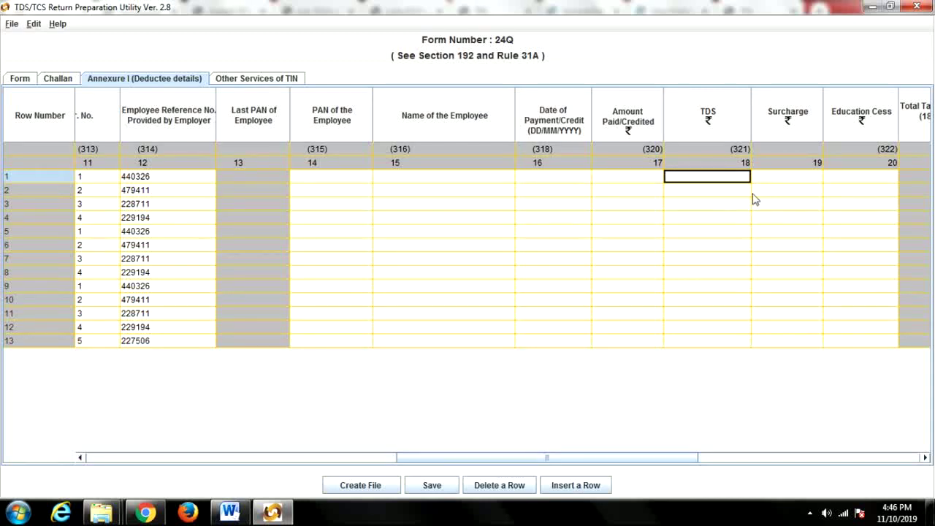
left_click_drag(675, 458, 750, 459)
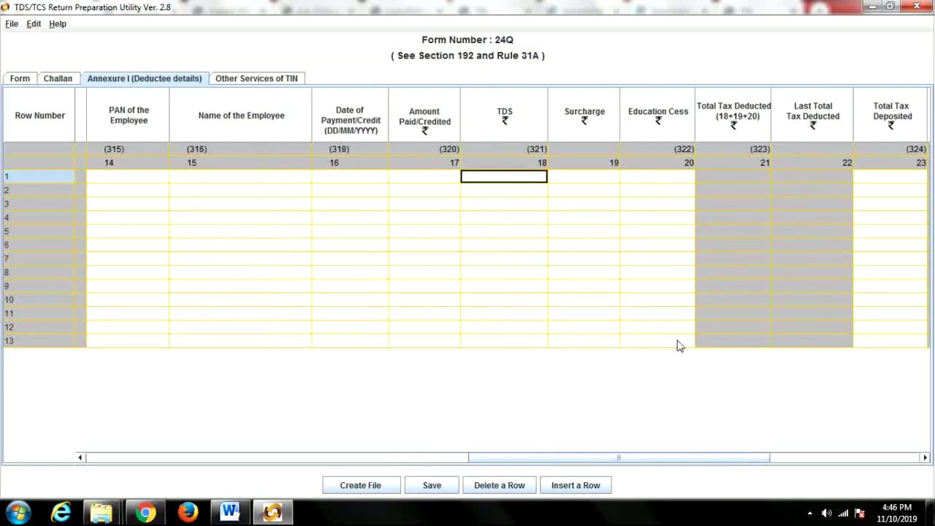
left_click(582, 178)
left_click(660, 182)
left_click(597, 180)
left_click(671, 179)
left_click_drag(733, 463, 830, 468)
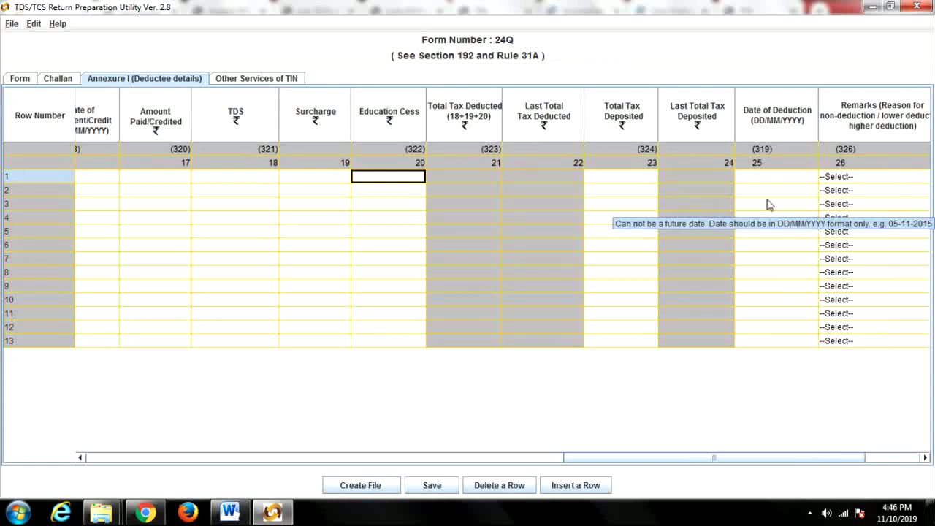
left_click(762, 178)
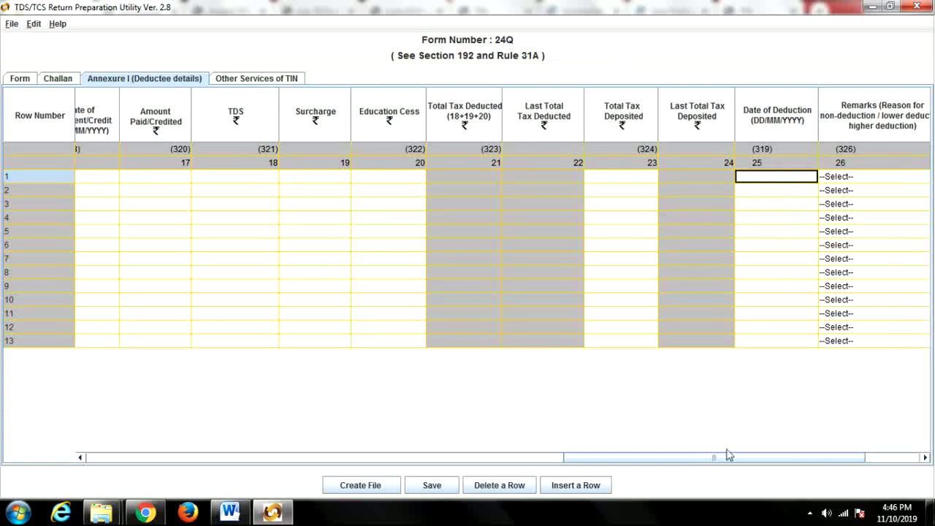
left_click_drag(731, 459, 842, 457)
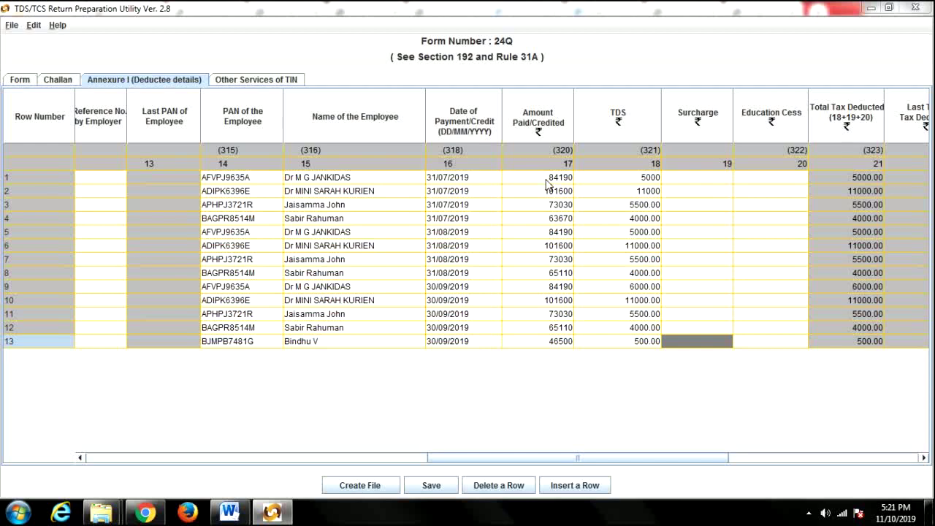
double_click(634, 178)
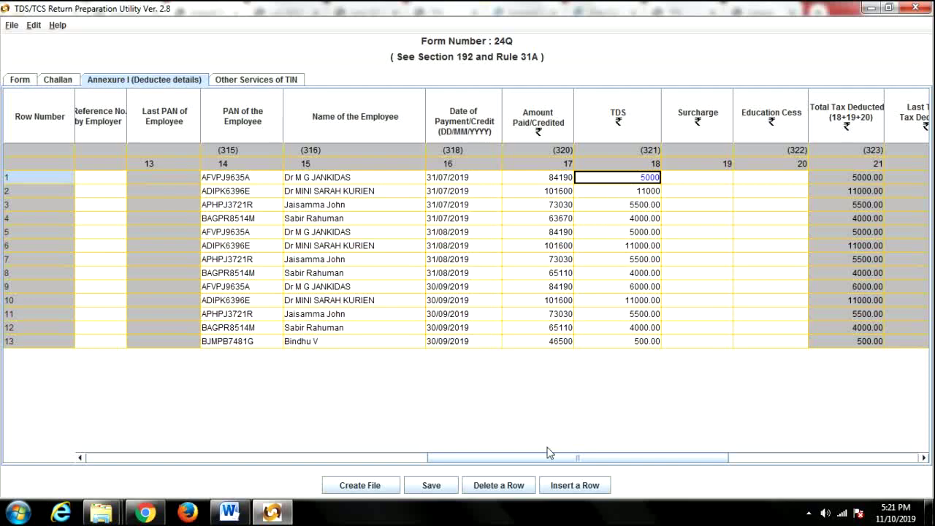
left_click_drag(544, 460, 488, 475)
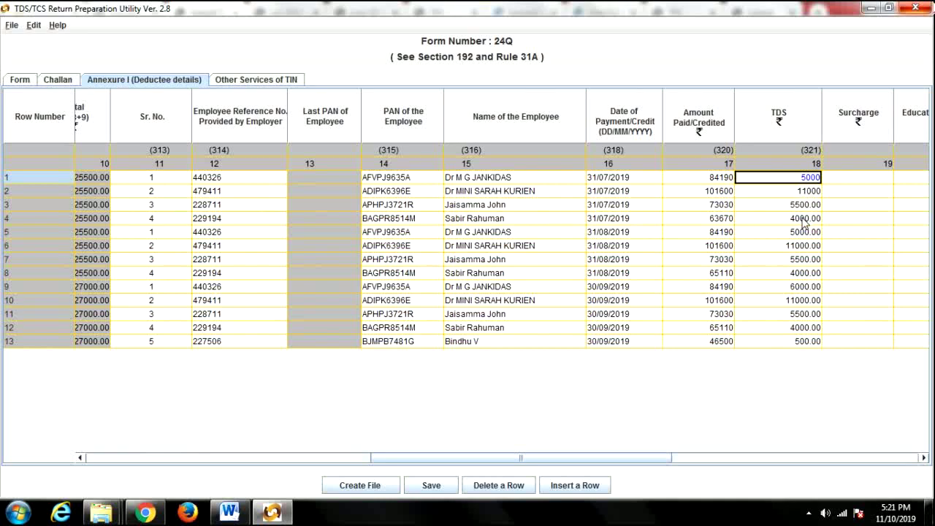
left_click(145, 513)
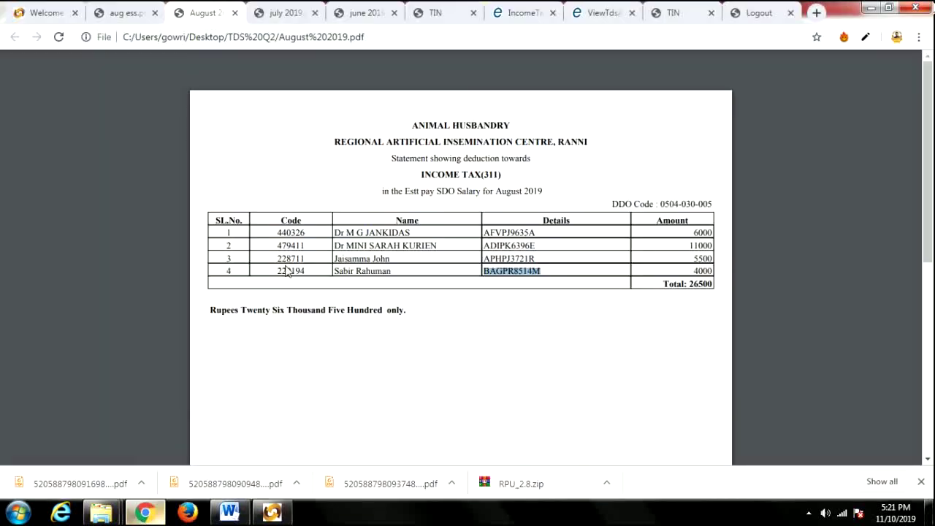
key("ctrl+1")
left_click(630, 322)
left_click(272, 513)
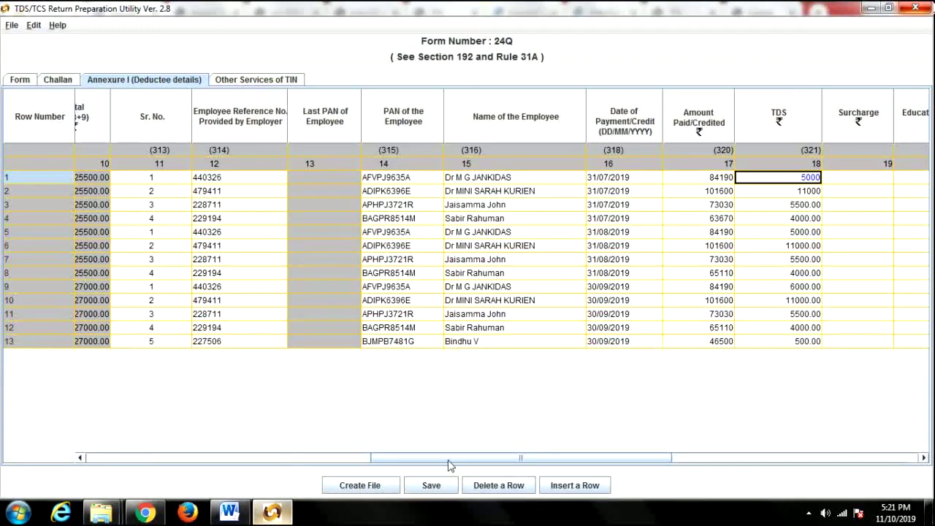
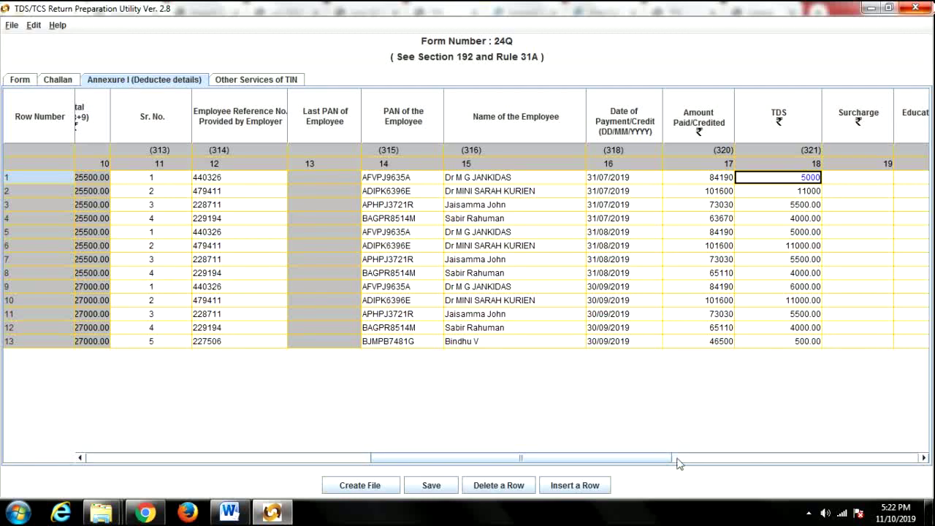
Enter 0 as the Surcharge for all 13 deductee rows.
left_click_drag(677, 464, 763, 464)
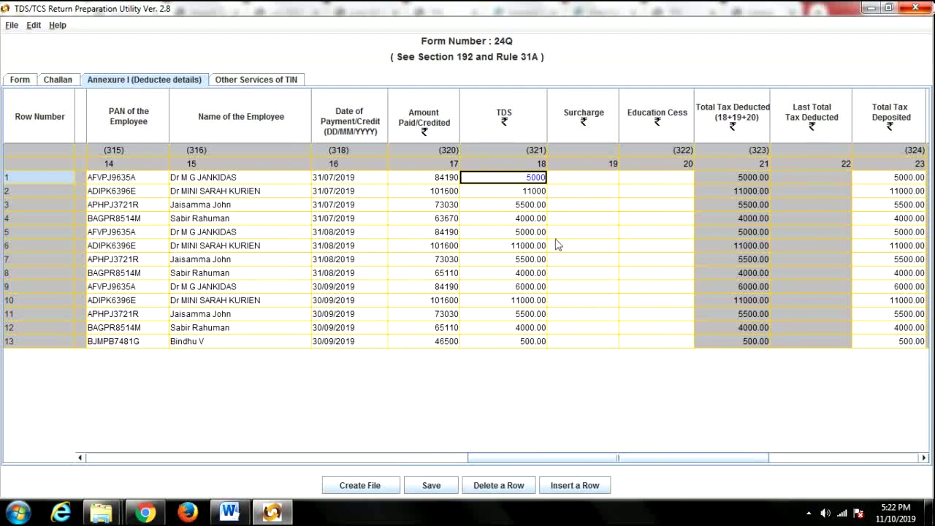
left_click(586, 178)
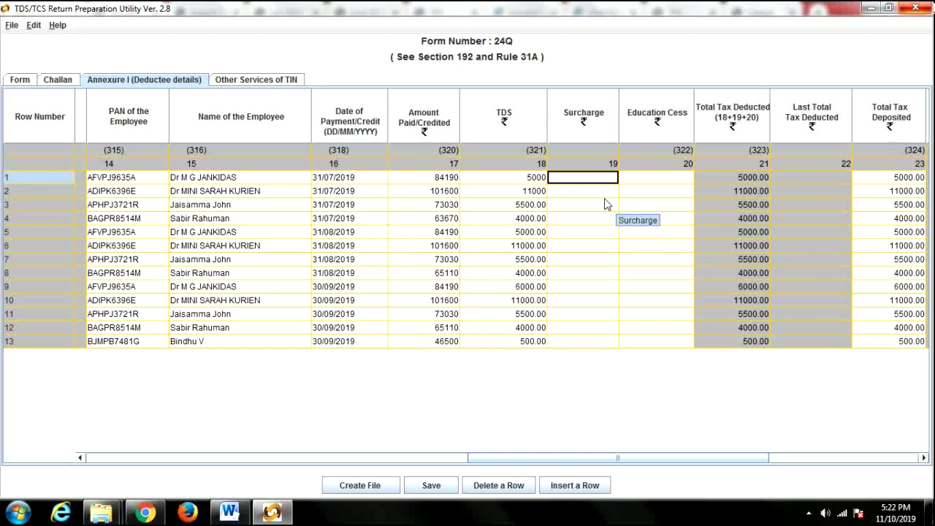
type("0")
key("Return")
type("0")
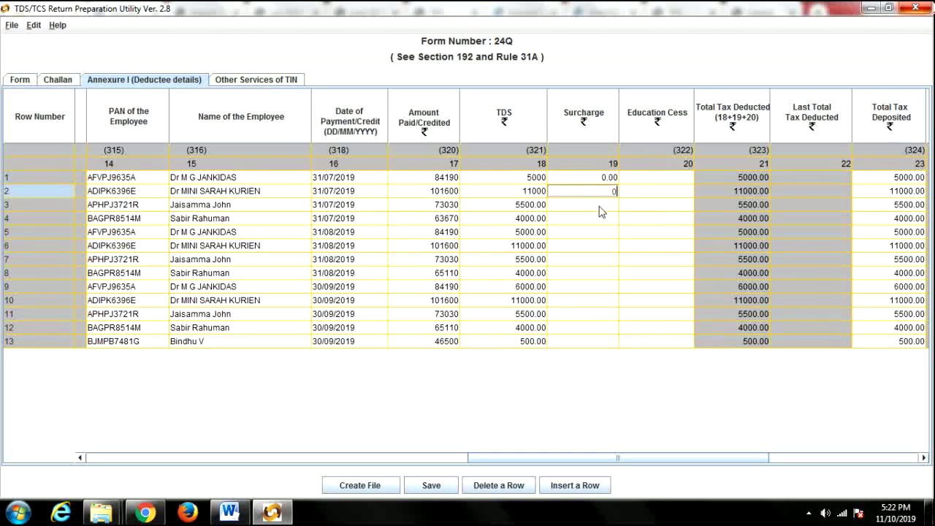
key("Return")
type("0")
key("Return")
type("0")
key("Return")
type("0")
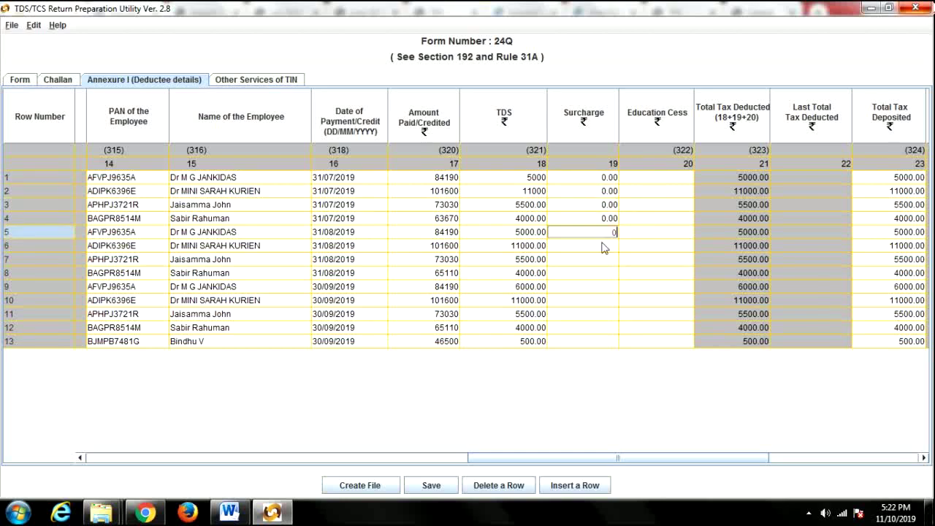
key("Return")
type("0")
key("Return")
type("0")
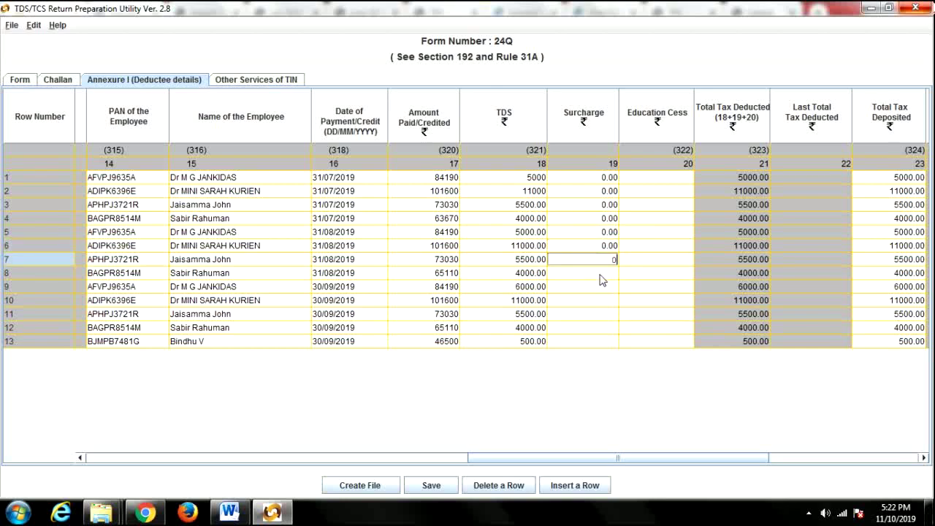
key("Return")
type("0")
key("Return")
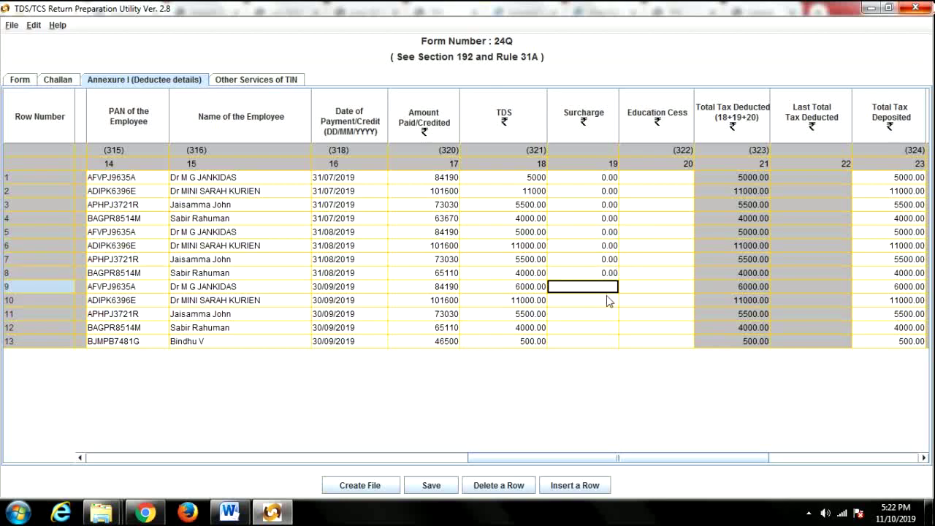
type("0")
key("Return")
type("0")
key("Return")
type("0")
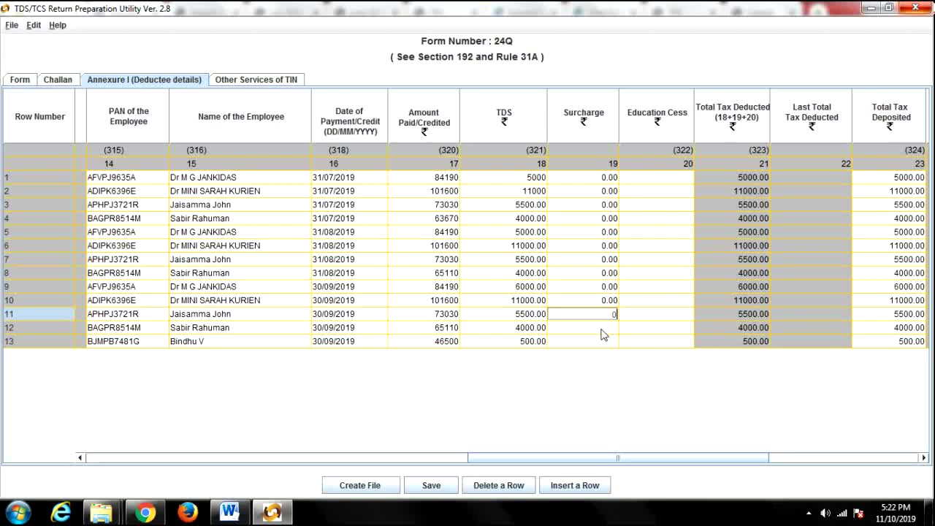
key("Return")
type("0")
key("Return")
type("0")
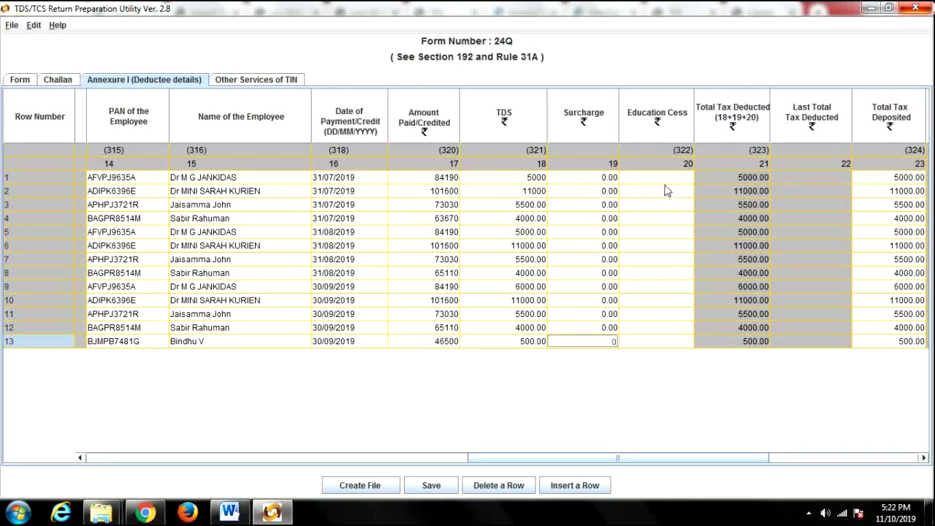
Enter 0 as the Education Cess for all 13 deductee rows.
left_click(665, 187)
left_click(665, 179)
type("0")
key("Return")
type("0")
key("Return")
type("0")
key("Return")
type("0")
key("Return")
type("0")
key("Return")
type("0")
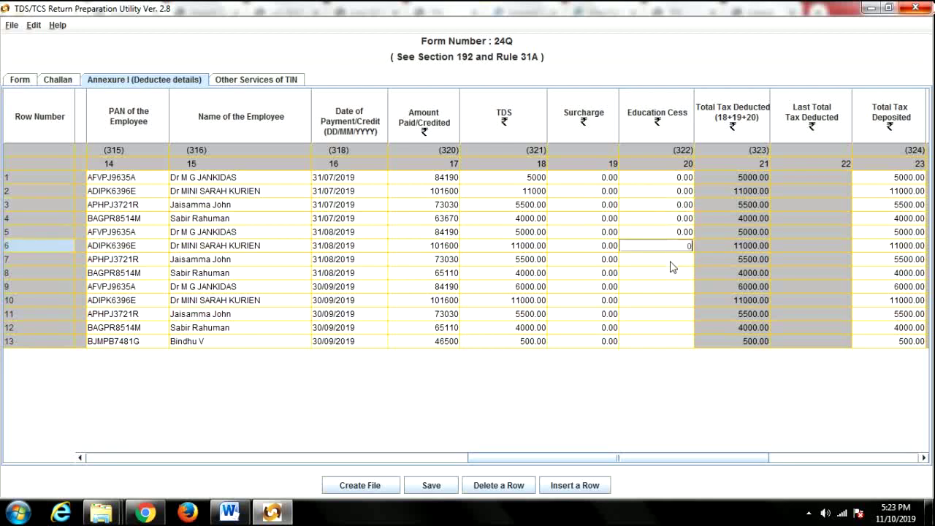
key("Return")
type("0")
key("Return")
type("0")
key("Return")
type("0")
key("Return")
type("0")
key("Return")
type("0")
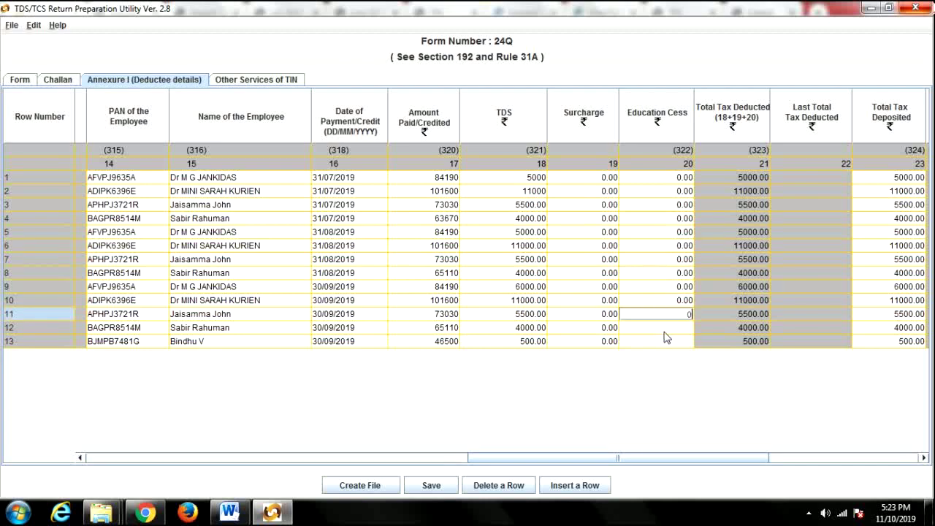
key("Return")
type("0")
key("Return")
type("0")
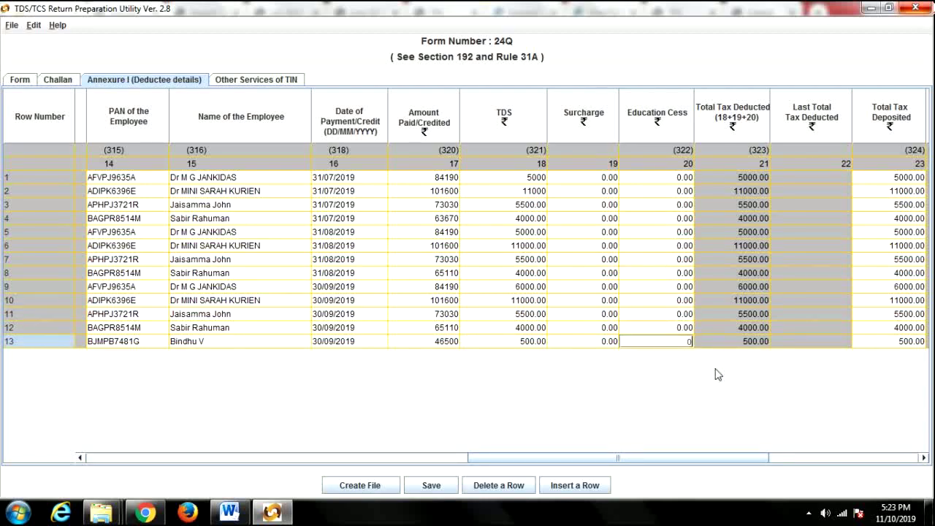
left_click_drag(723, 460, 840, 468)
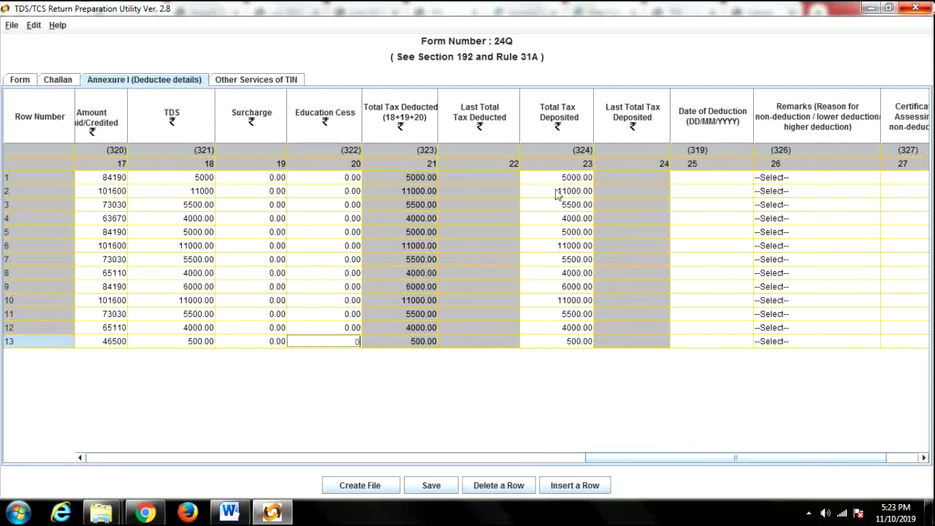
Check the challan dates, then paste deduction dates 31/07/2019, 31/08/2019 and 30/09/2019 into all 13 rows.
left_click(705, 182)
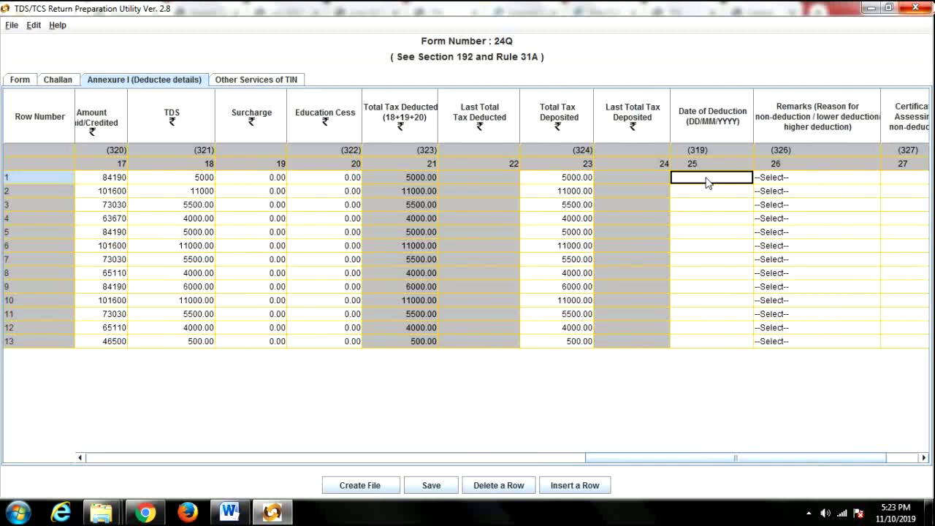
left_click_drag(585, 463, 378, 469)
left_click(57, 79)
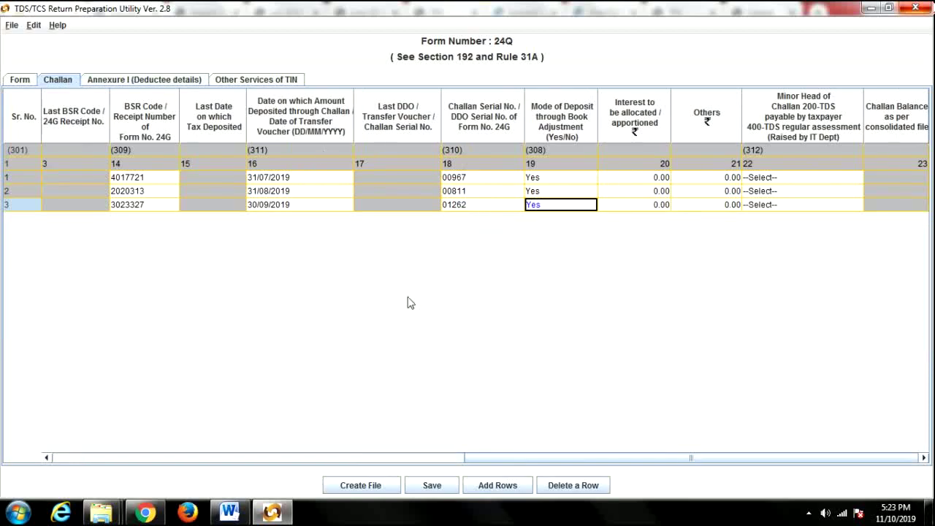
left_click(155, 80)
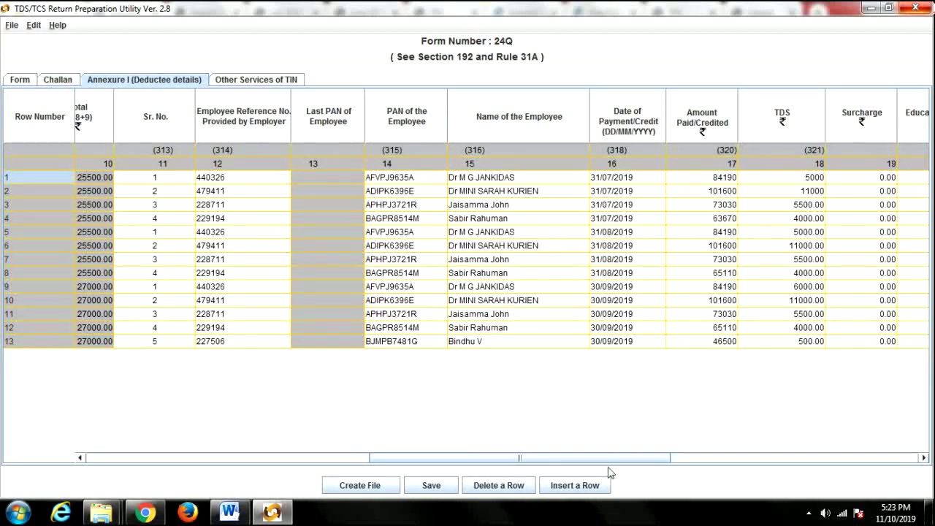
scroll(607, 460, "left", 2)
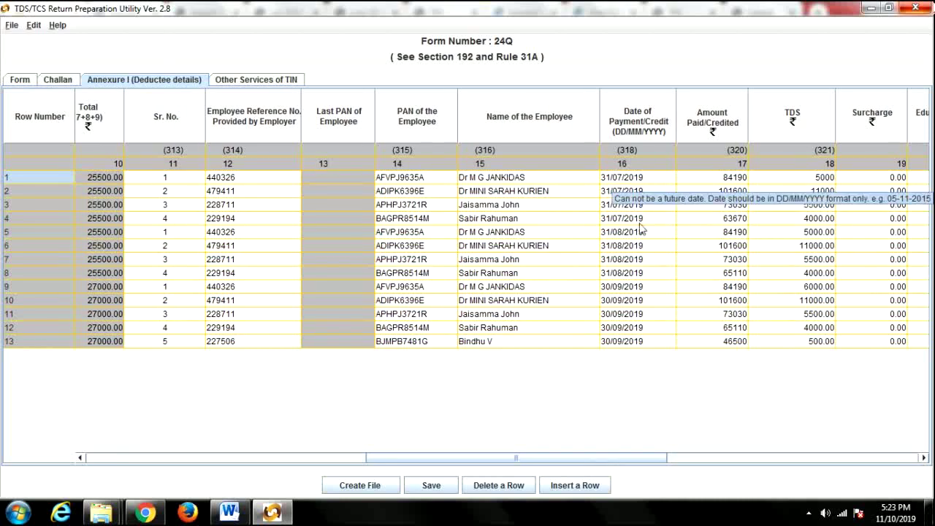
left_click_drag(604, 458, 821, 468)
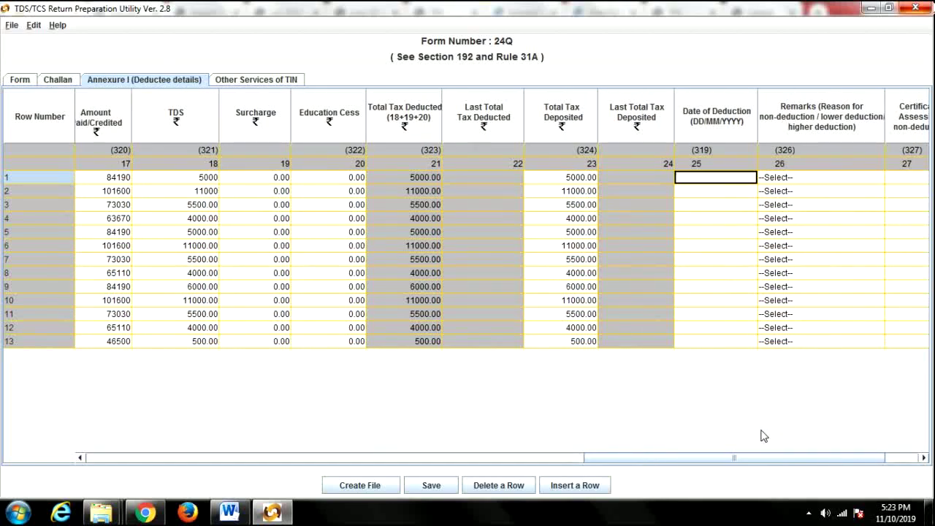
key("F2")
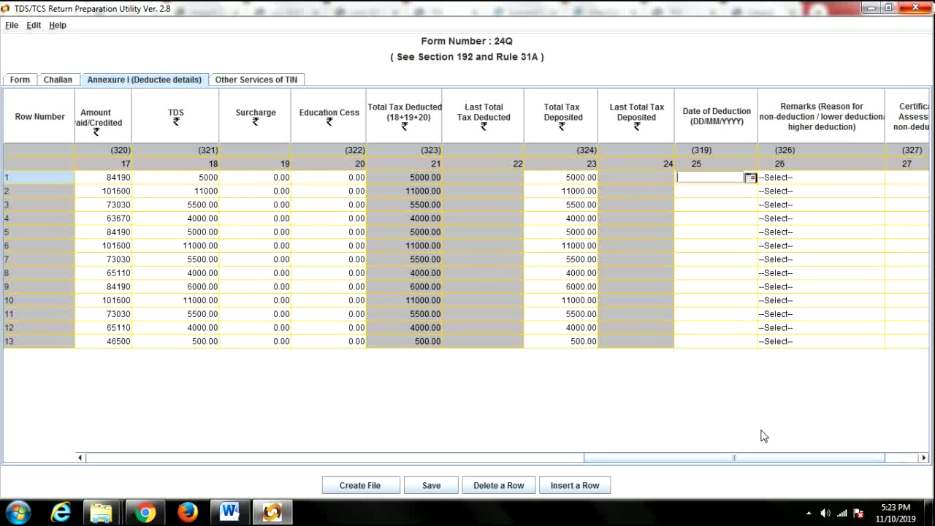
type("31/07/2019 31/07/2019 31/07/2019 31/07/2019 31/08/2019 31/08/2019 31/08/2019 31/08/2019 30/09/2019 30/09/2019 30/09/2019 30/09/2019 30/09/2019")
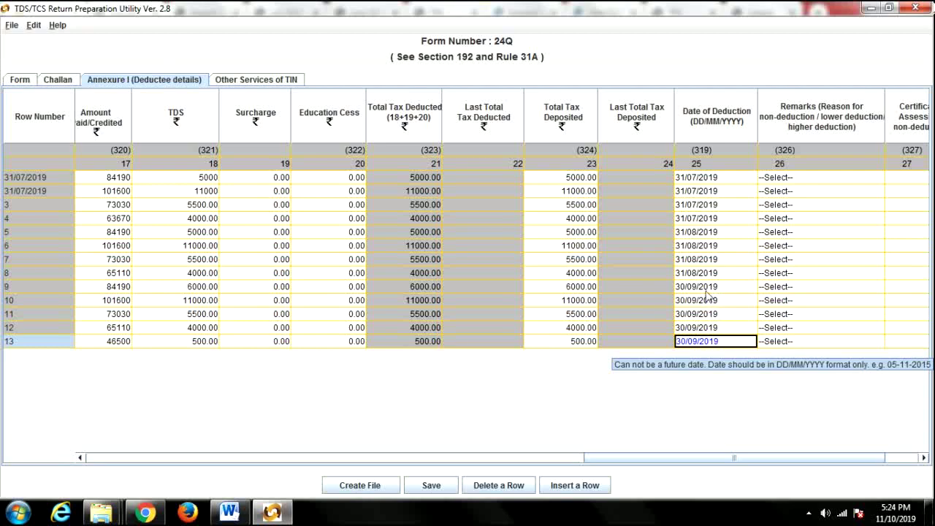
left_click_drag(730, 458, 817, 463)
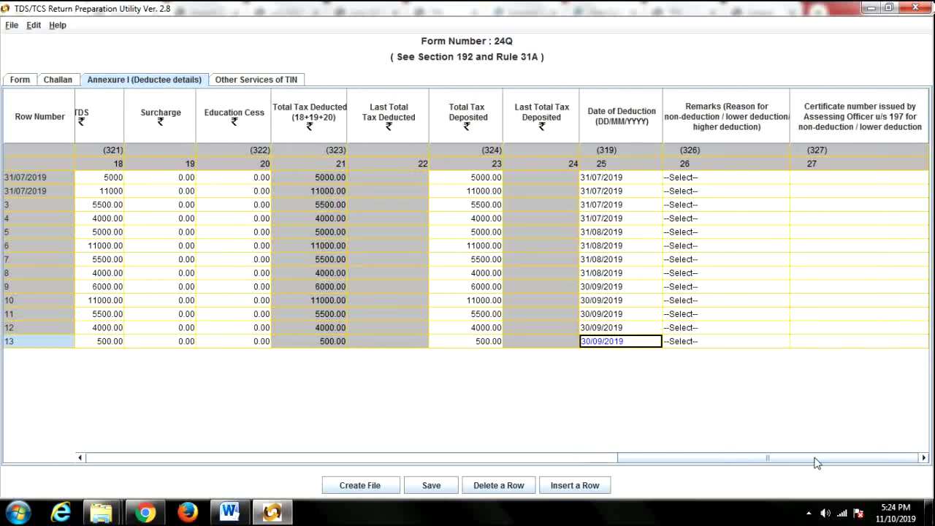
Save the Form 24Q return into the Desktop's TDS Q2 folder and confirm.
left_click(815, 183)
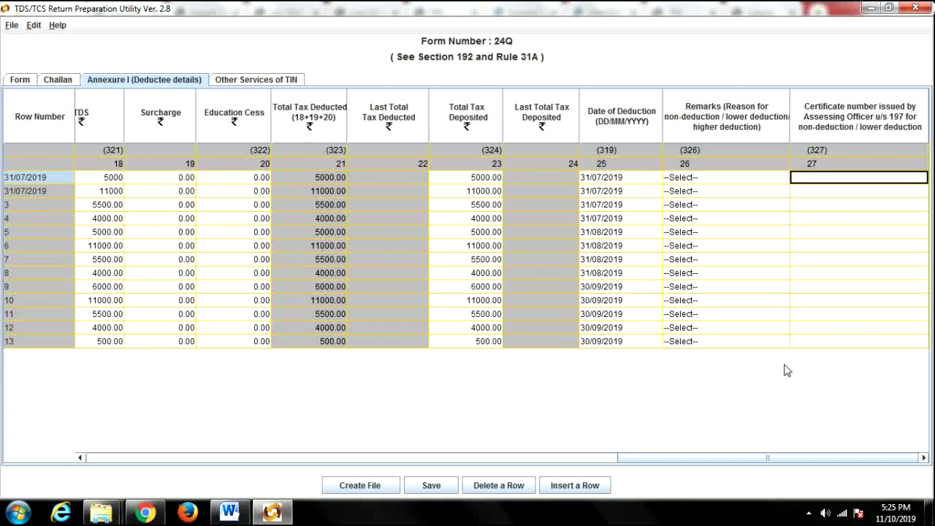
left_click(429, 487)
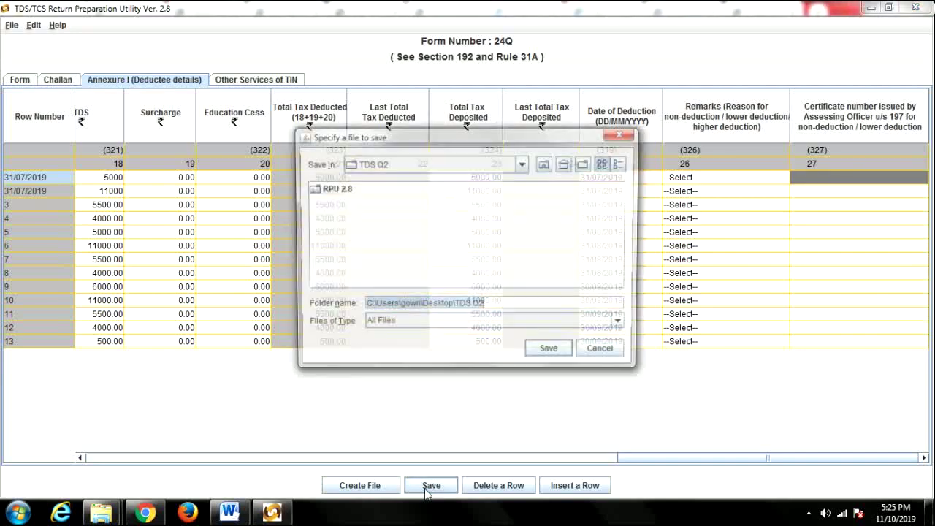
left_click(553, 355)
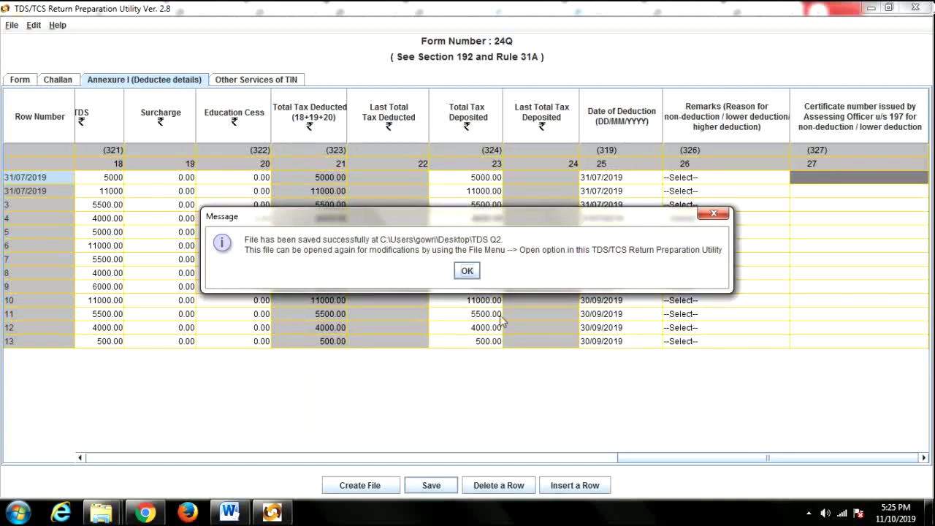
left_click(471, 272)
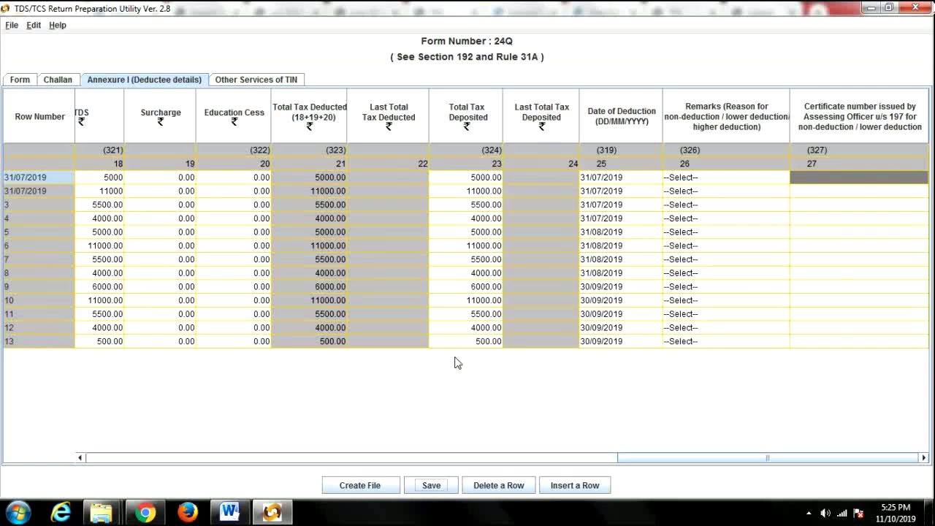
left_click(373, 486)
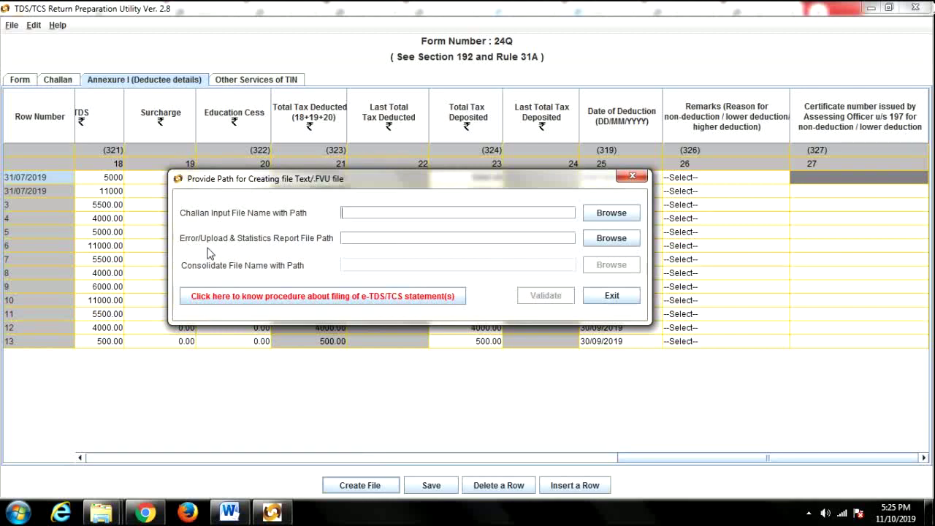
Validate the return with output 24QRQ2 in TDS Q2, generating the .fvu and Form 27A PDF.
left_click(605, 240)
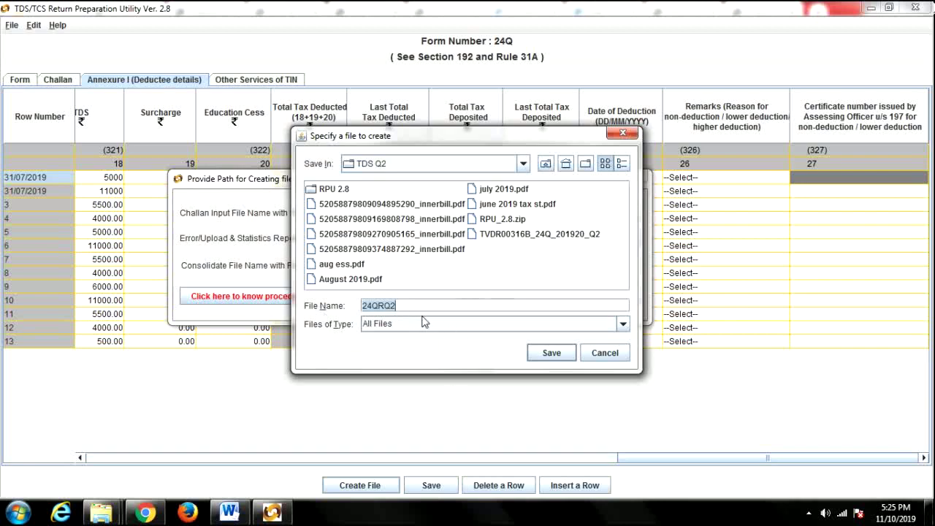
left_click(551, 353)
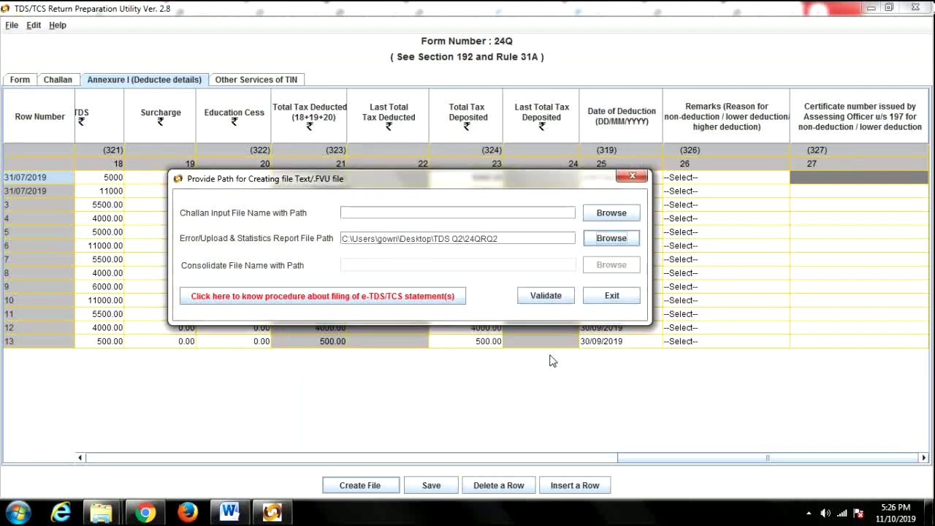
left_click(544, 298)
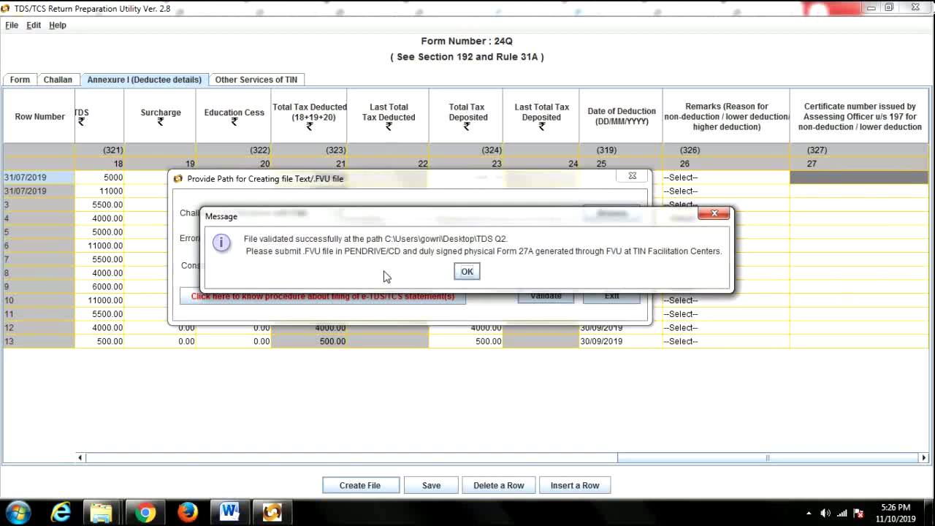
left_click(466, 272)
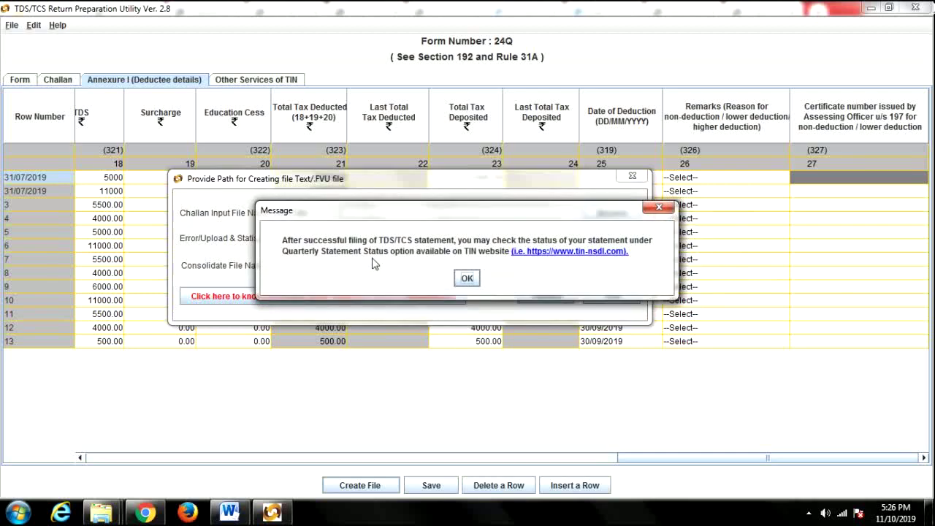
left_click(466, 278)
key("alt+Tab")
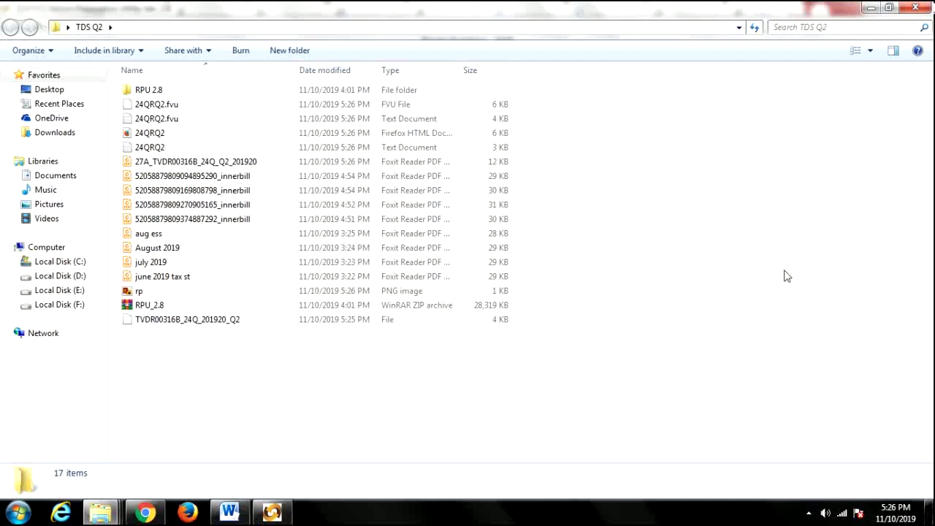
Open the generated Form 27A PDF from the TDS Q2 folder in Foxit Reader.
left_click(197, 167)
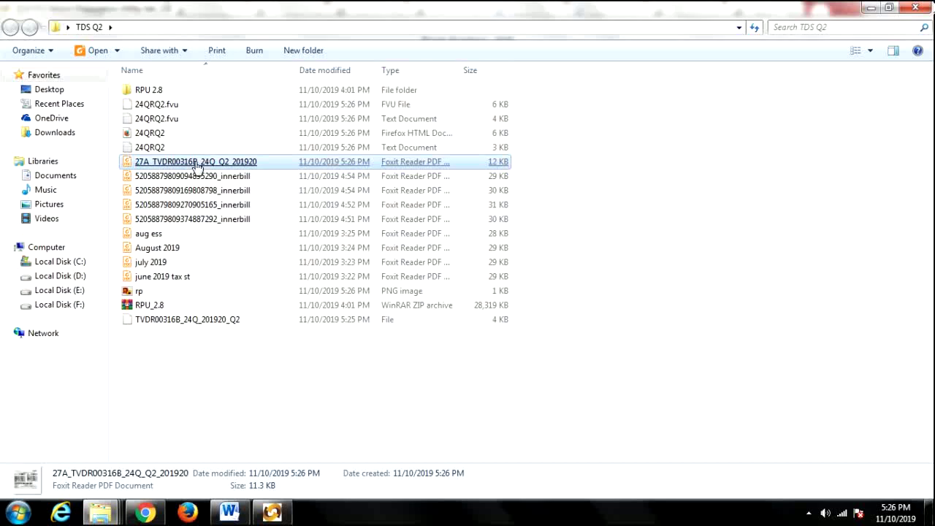
double_click(197, 162)
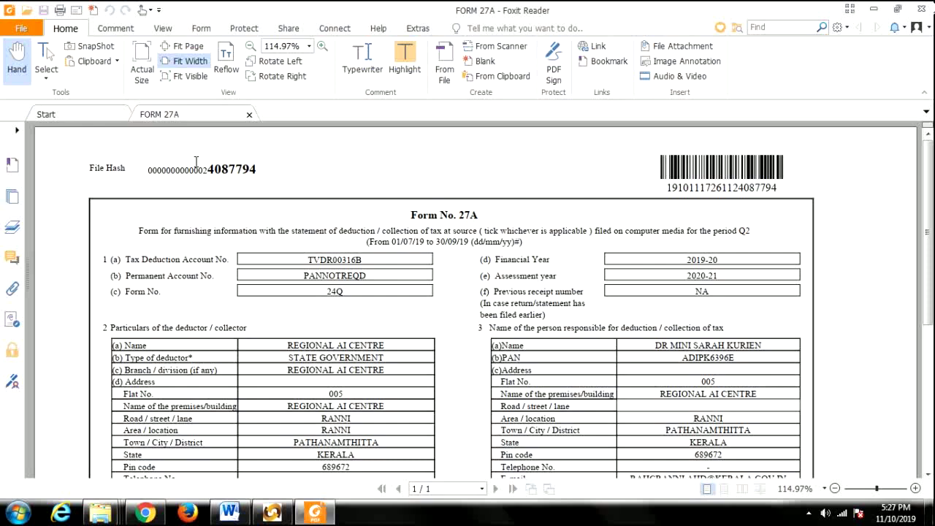
Review Form 27A, confirming 13 records and 78000.00 tax deducted and deposited.
scroll(445, 285, "down", 3)
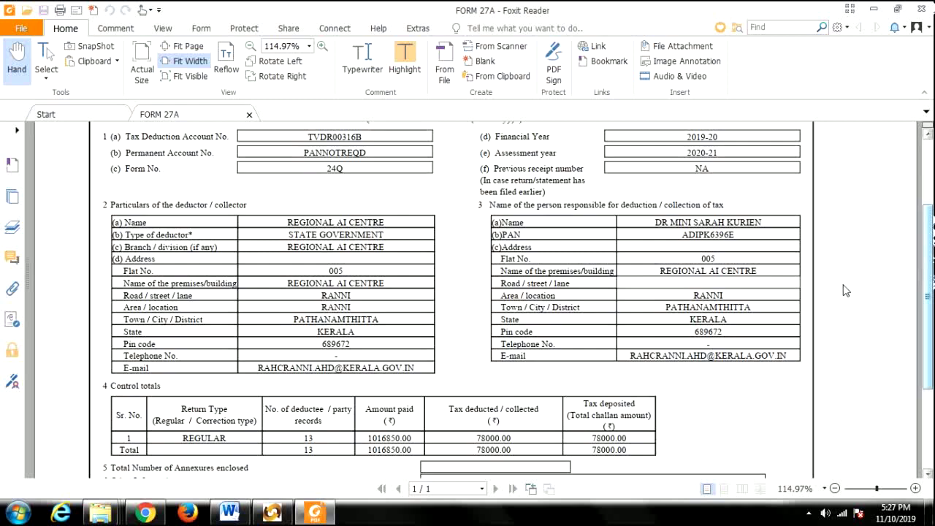
scroll(414, 329, "up", 3)
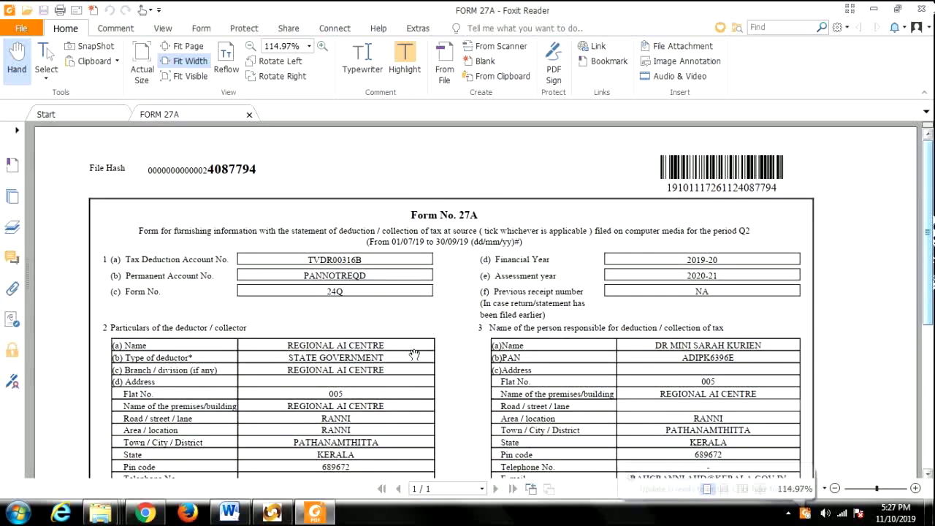
scroll(414, 393, "down", 7)
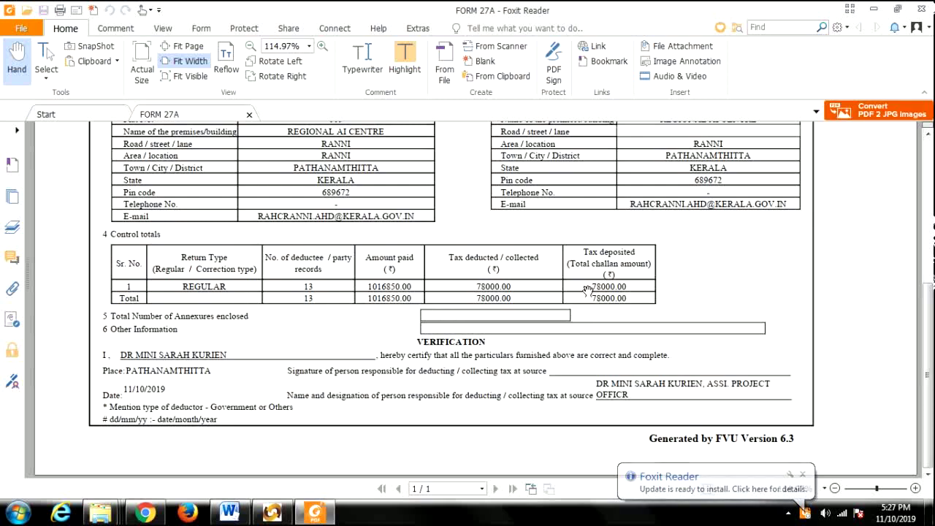
left_click_drag(587, 283, 640, 286)
scroll(720, 329, "up", 5)
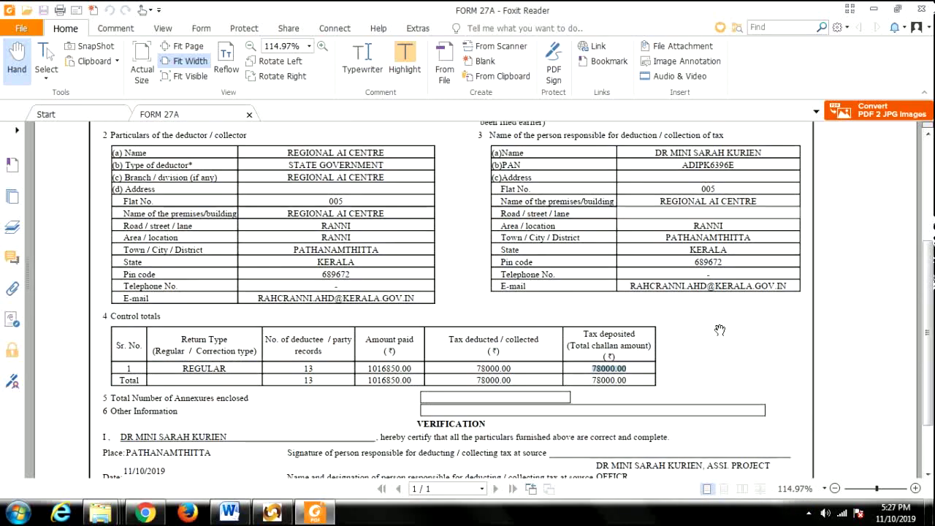
scroll(685, 364, "down", 5)
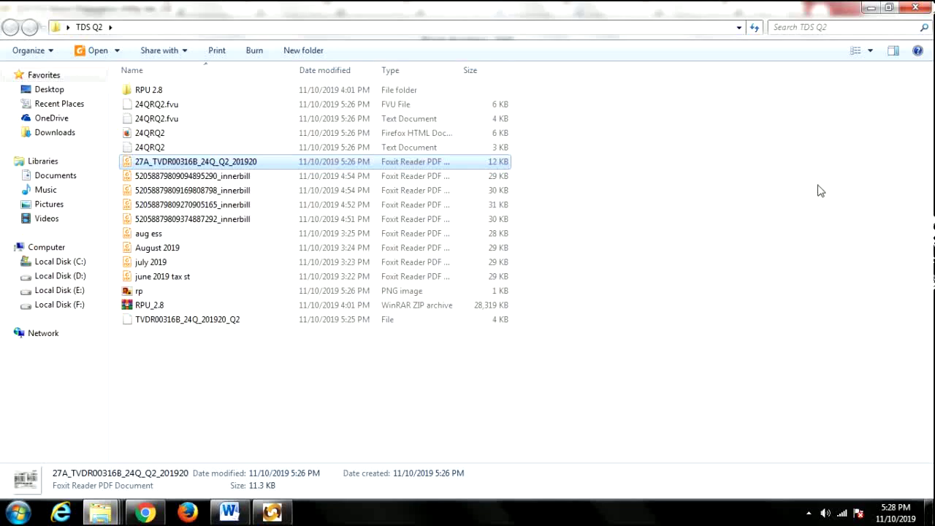
left_click(272, 513)
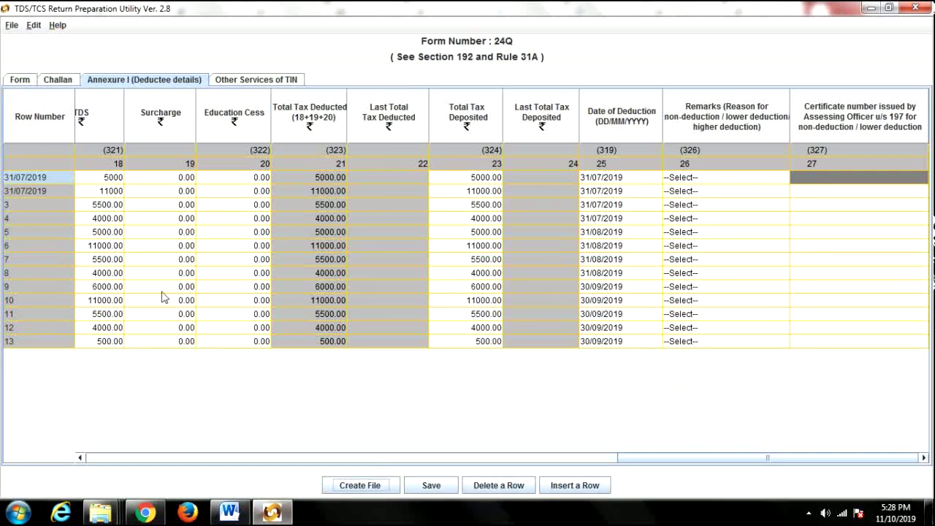
Review the deductor Form, Challan details and Annexure I deductee details of the Form 24Q return.
left_click(21, 82)
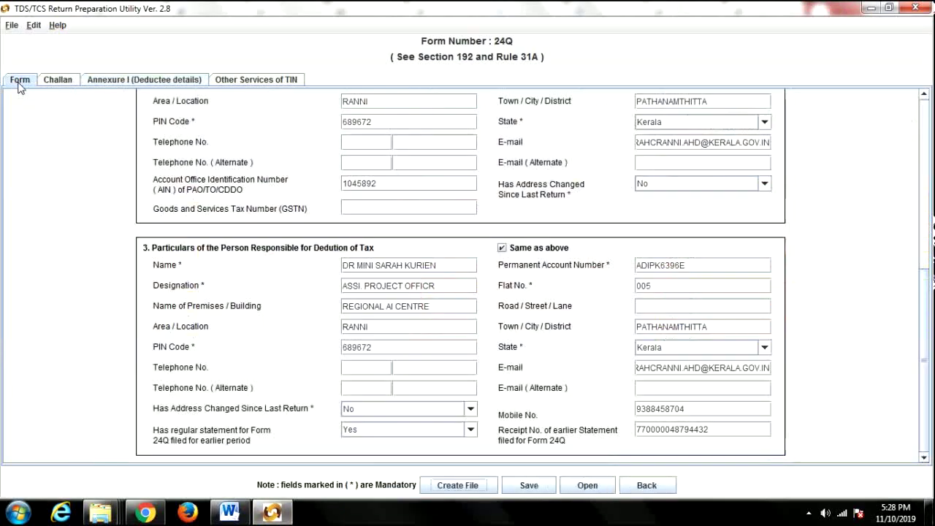
left_click(57, 80)
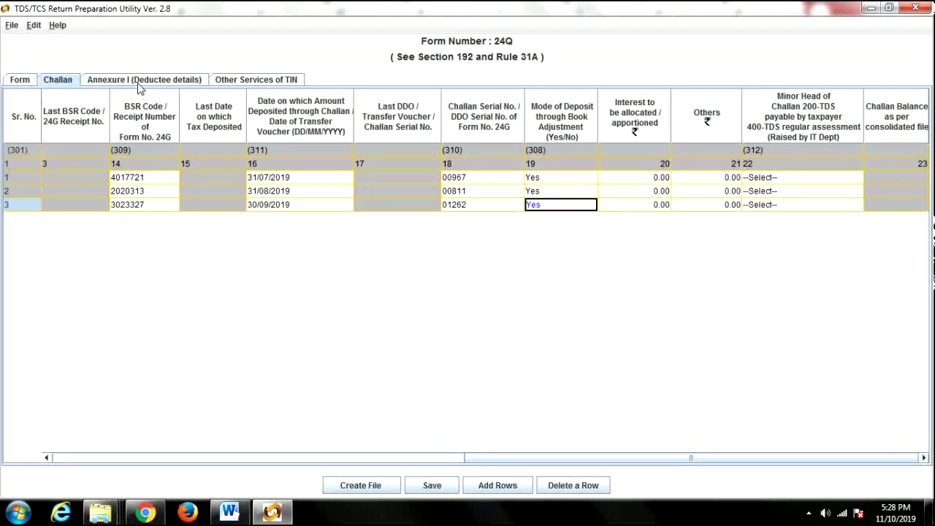
left_click(177, 80)
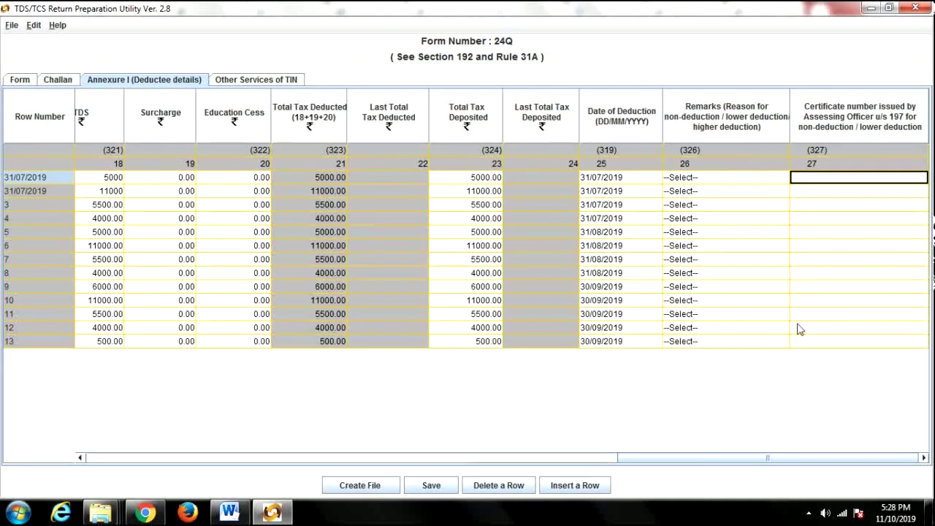